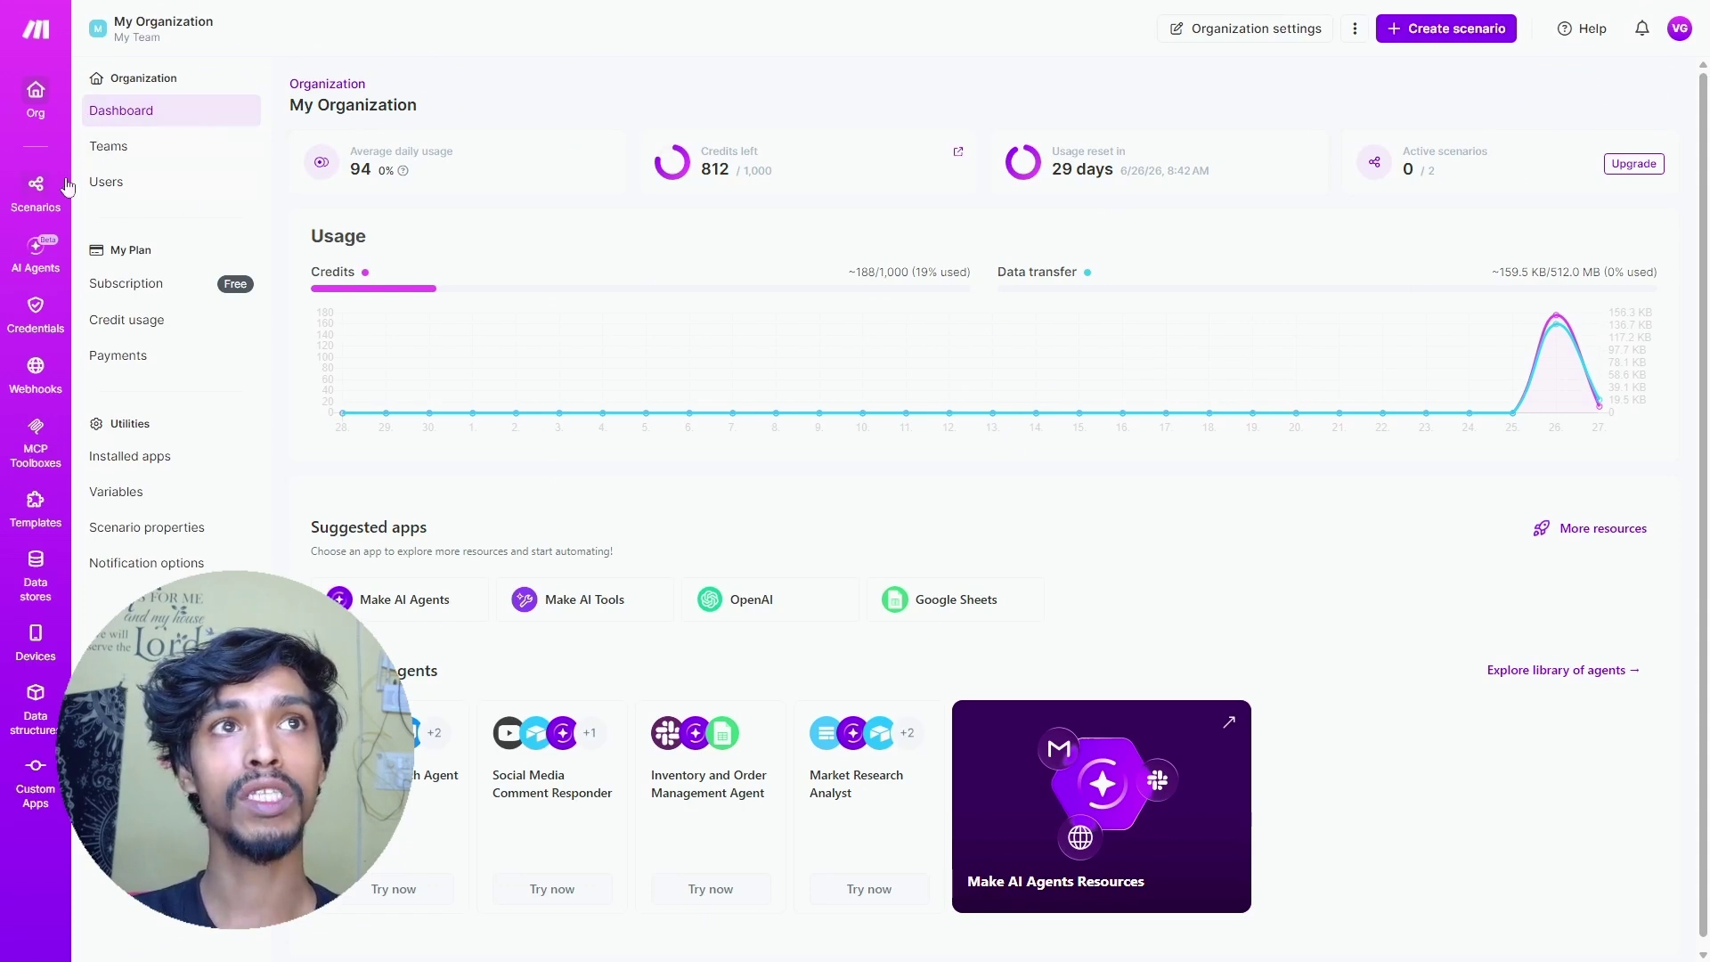
- Create a new scenario with a OnceHub Watch Bookings trigger linked to the existing bookings webhook
click(34, 187)
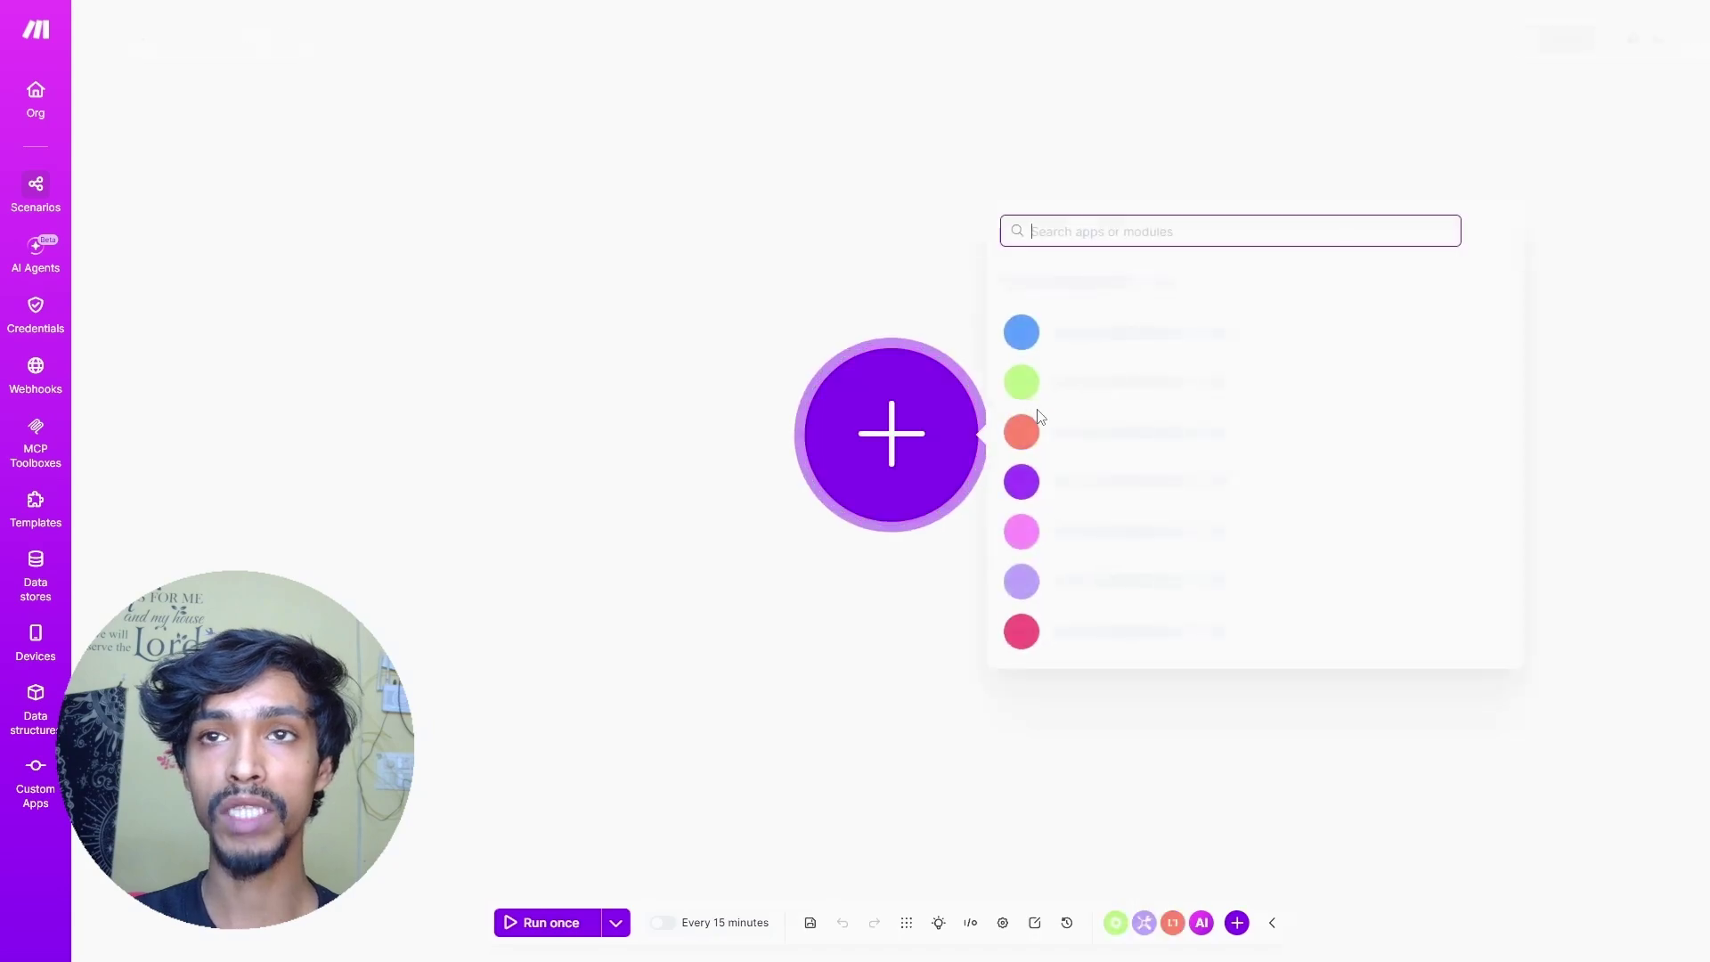
text(Oncehub)
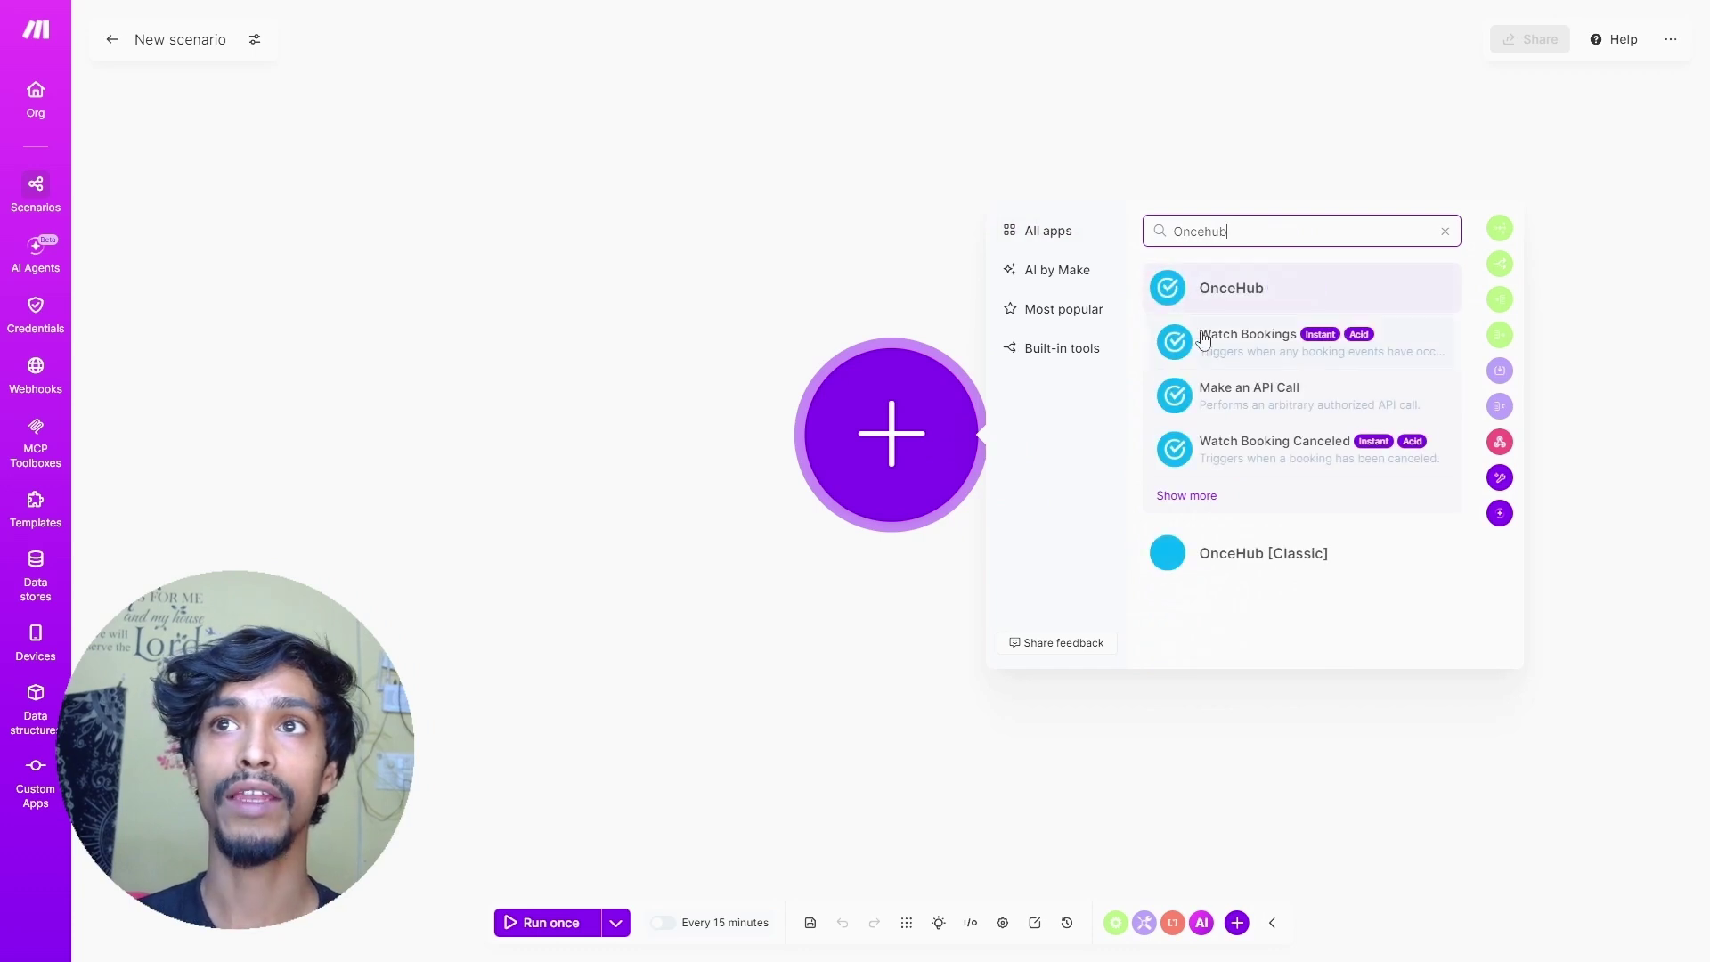
click(1203, 340)
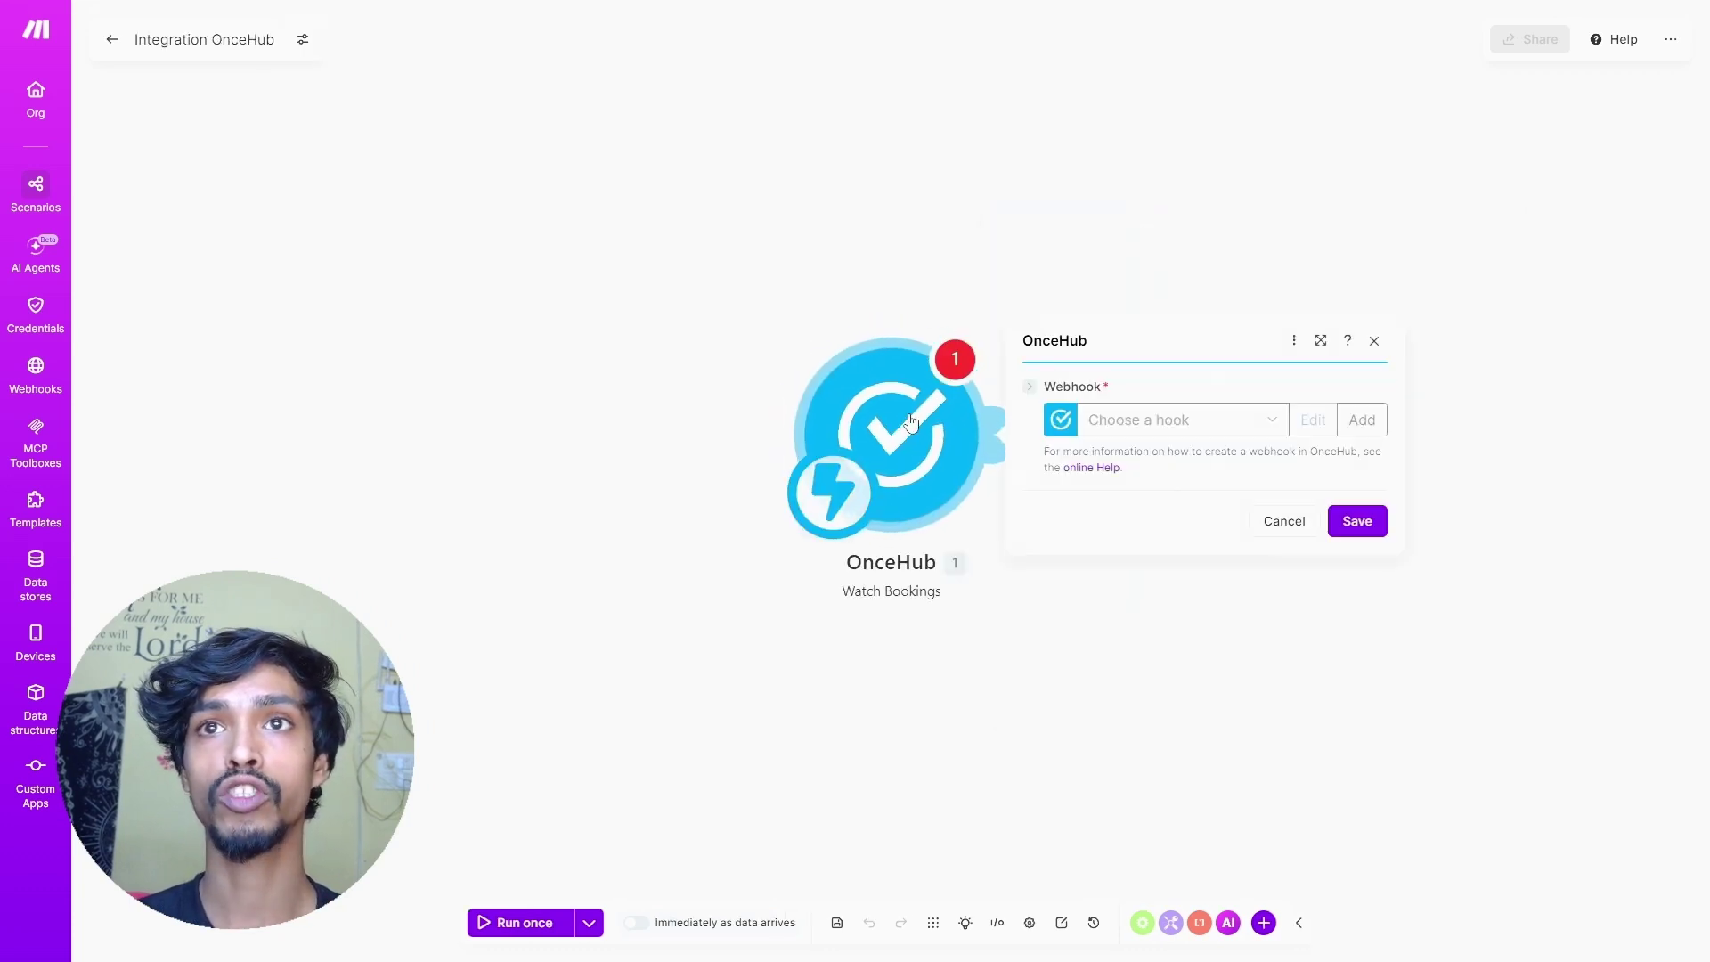
click(1155, 422)
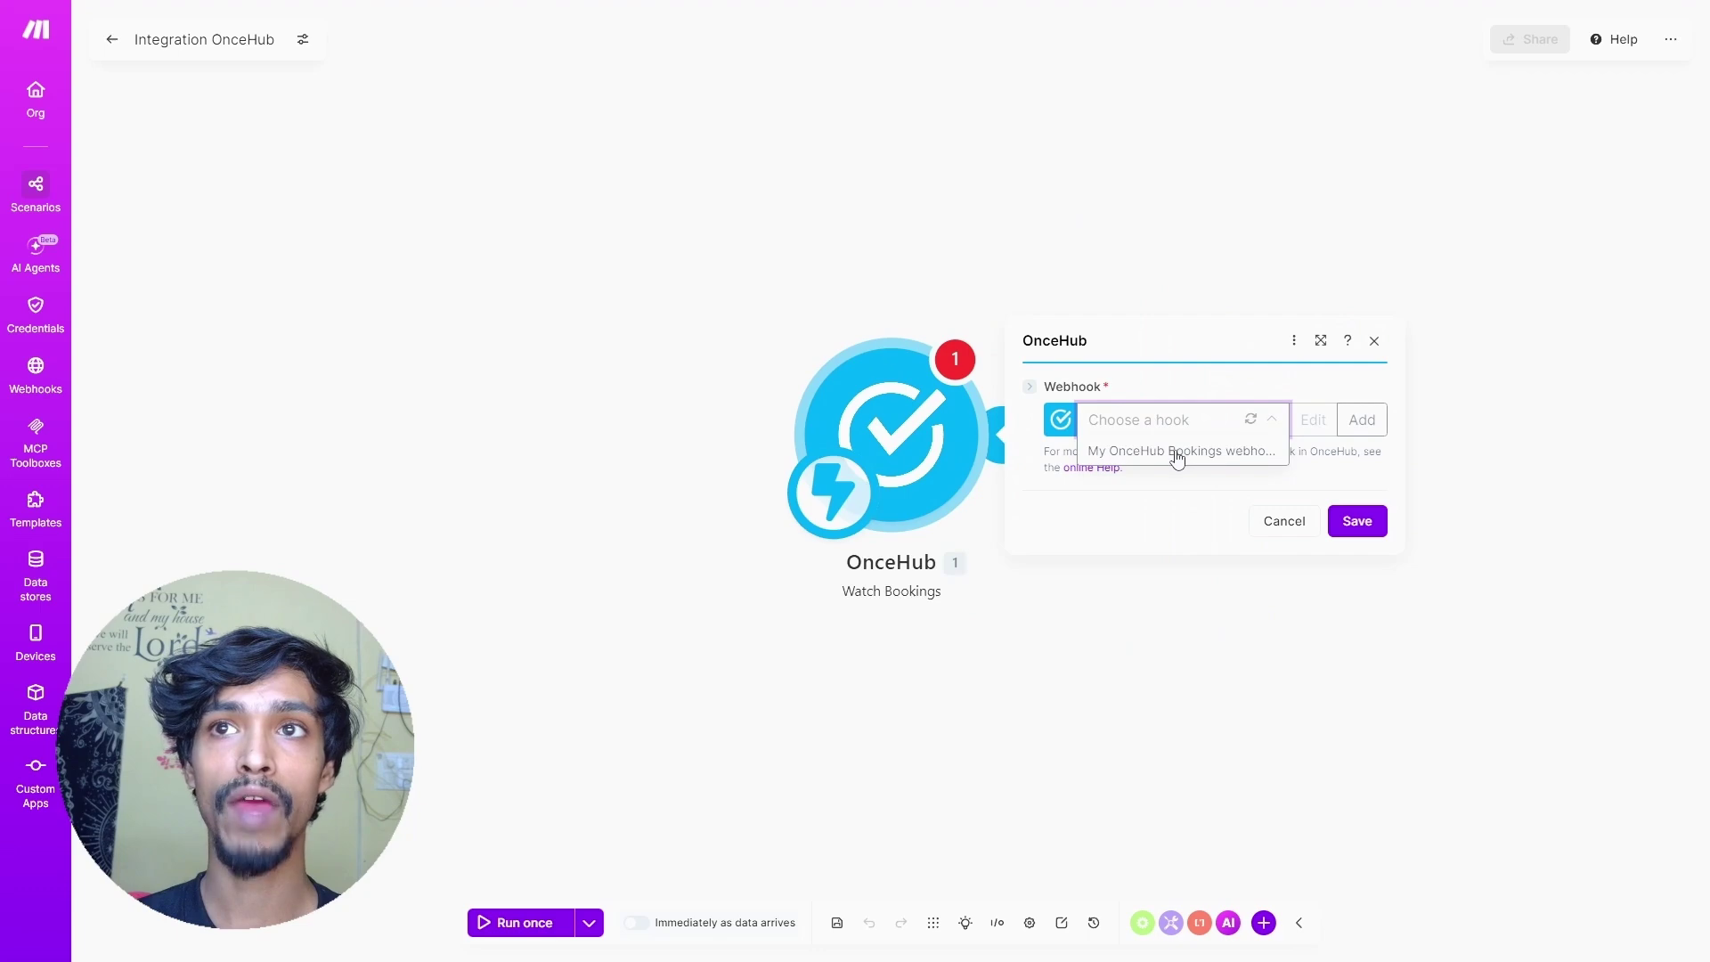
click(1178, 453)
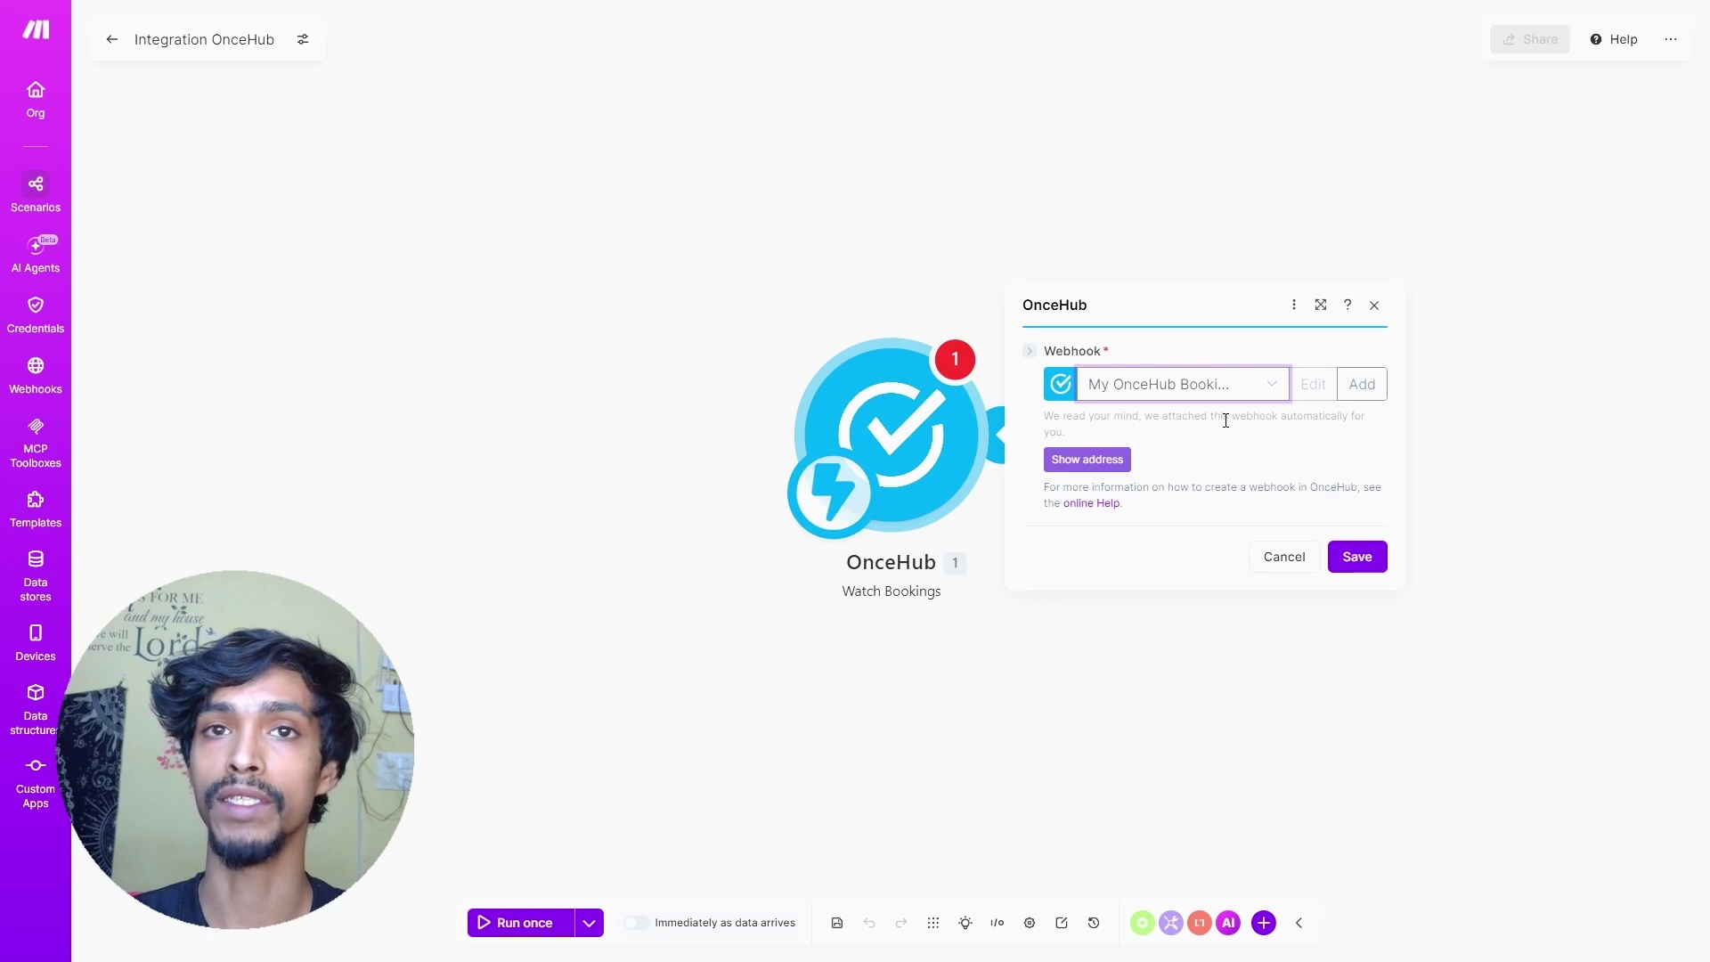
- Save the trigger and run the scenario once, set to run immediately as data arrives
click(1351, 567)
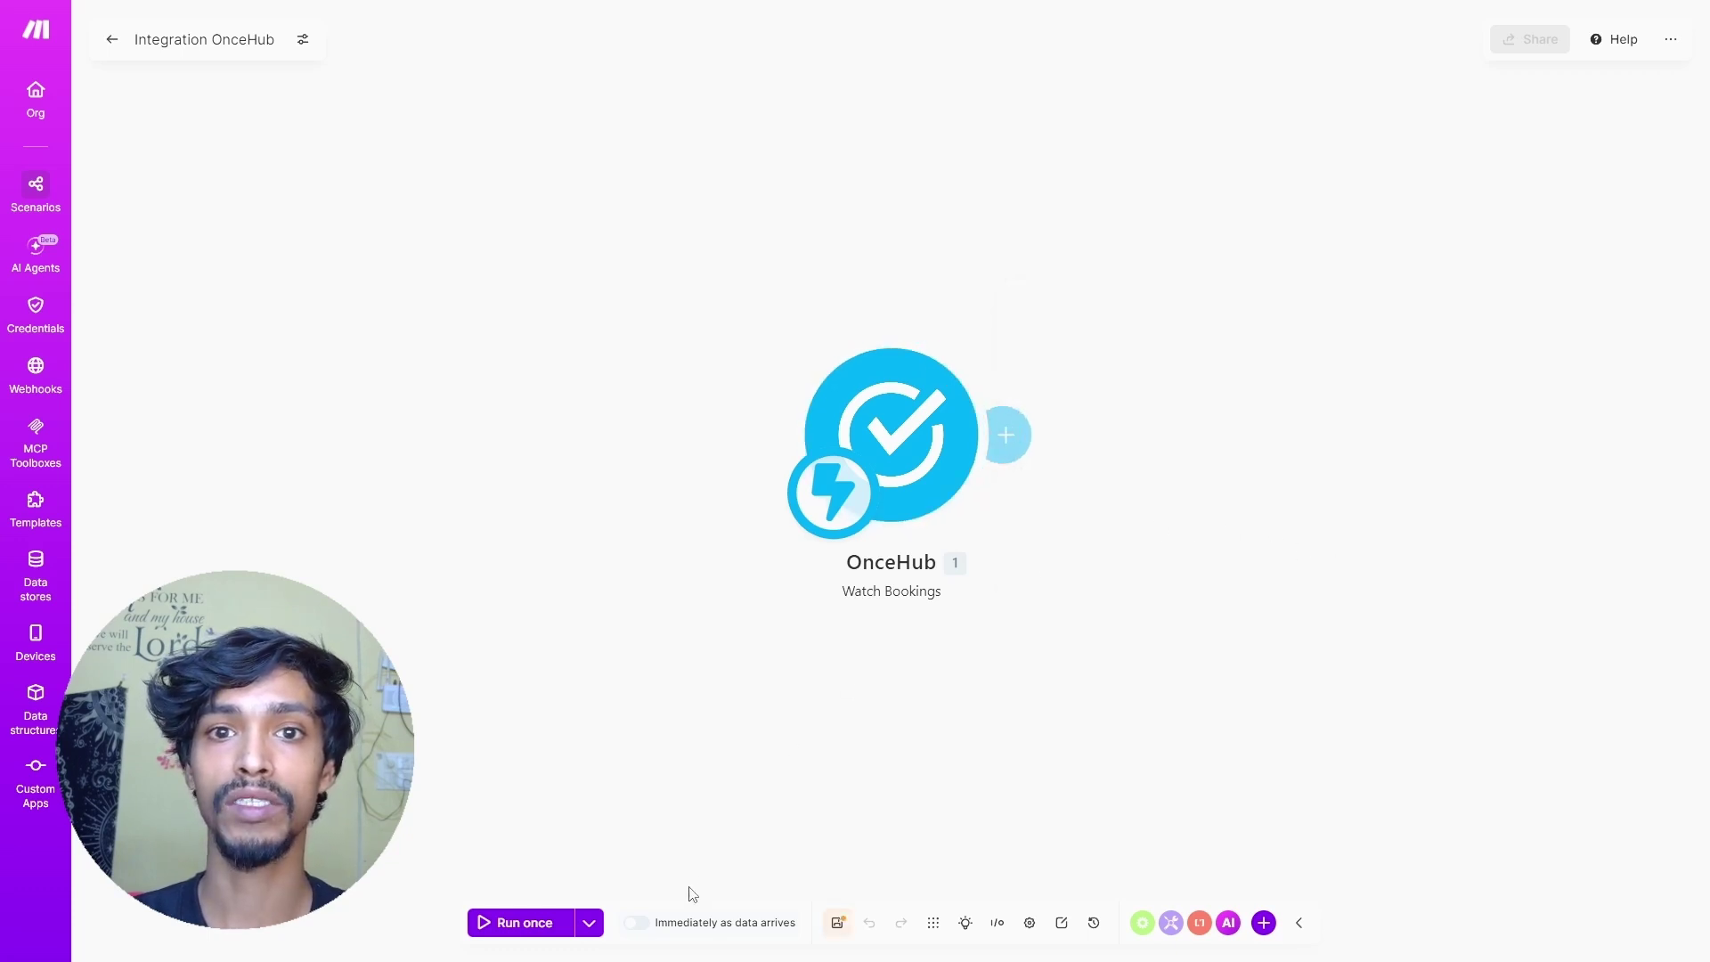
click(525, 926)
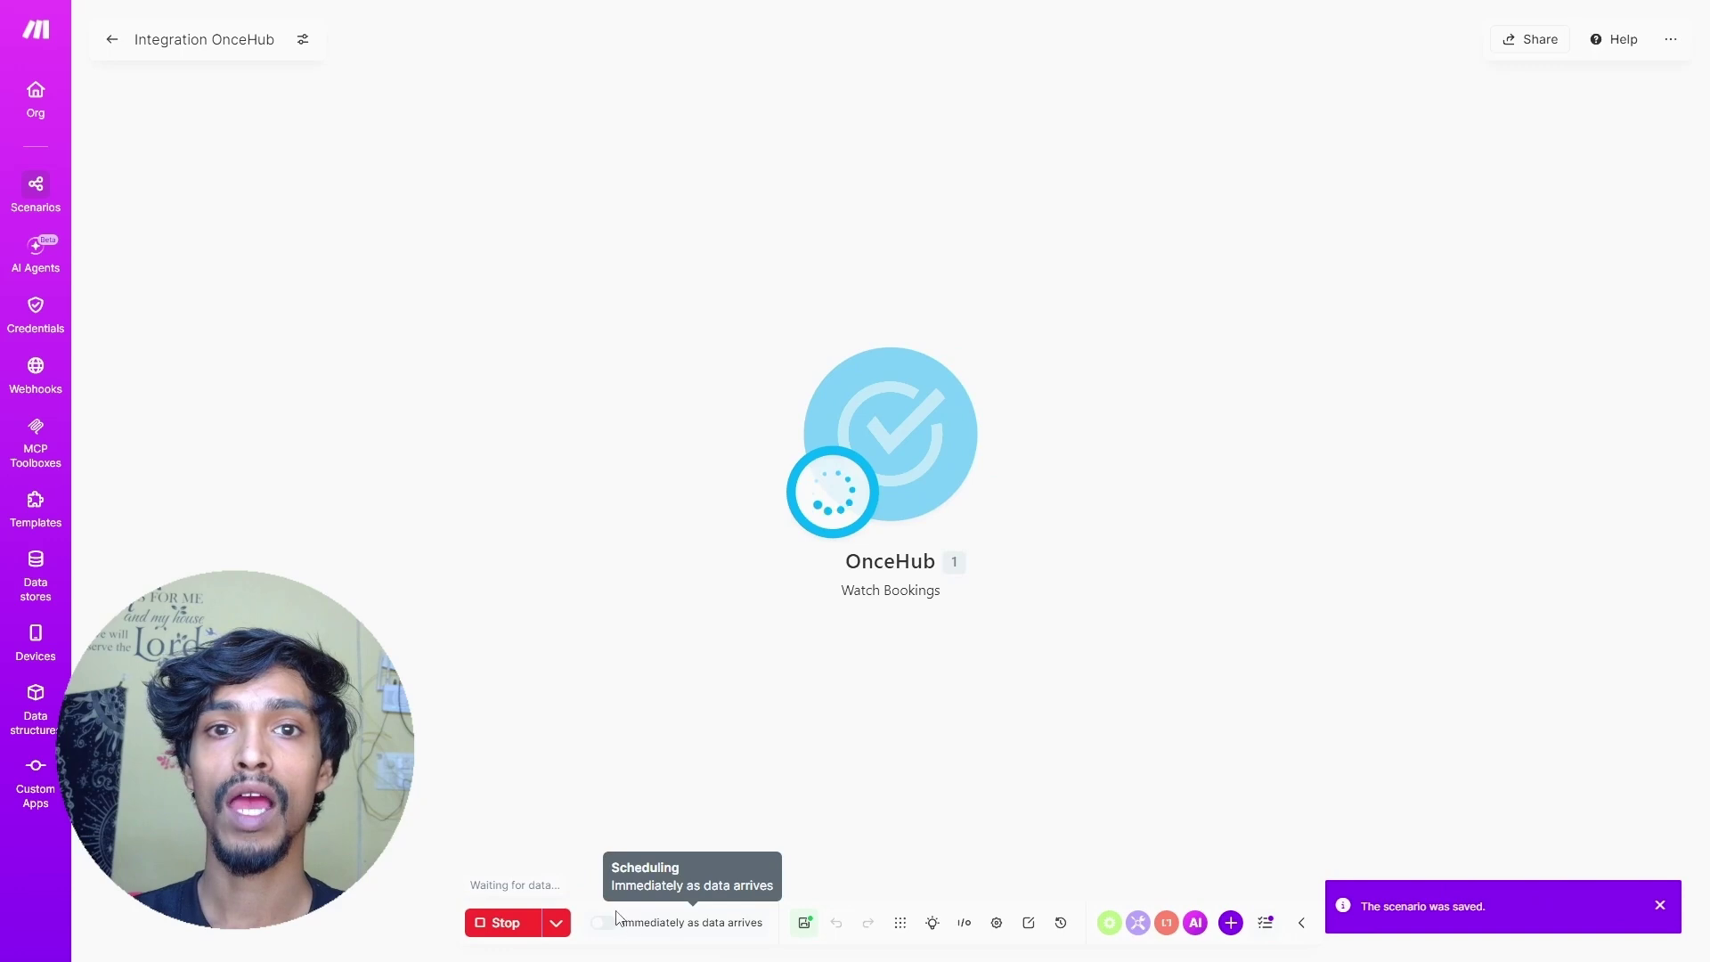
click(603, 923)
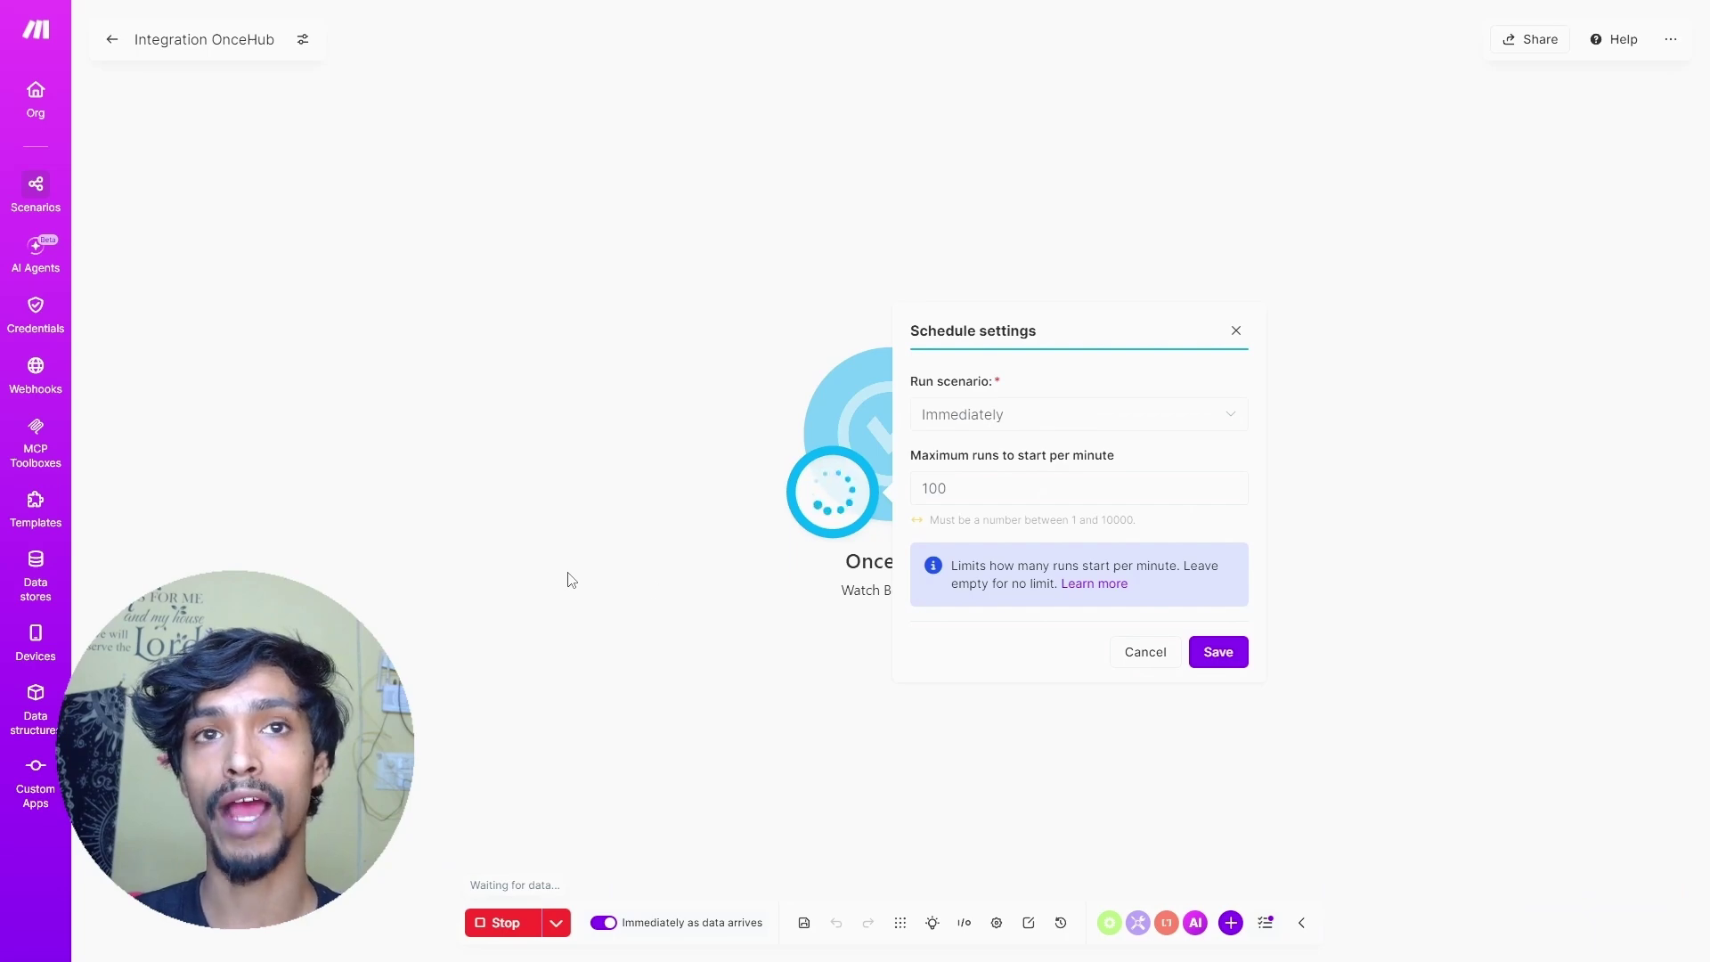
- On the booking calendar's public page, choose a 1 hr meeting at LA Office at 4:00 PM
key(ctrl+Tab)
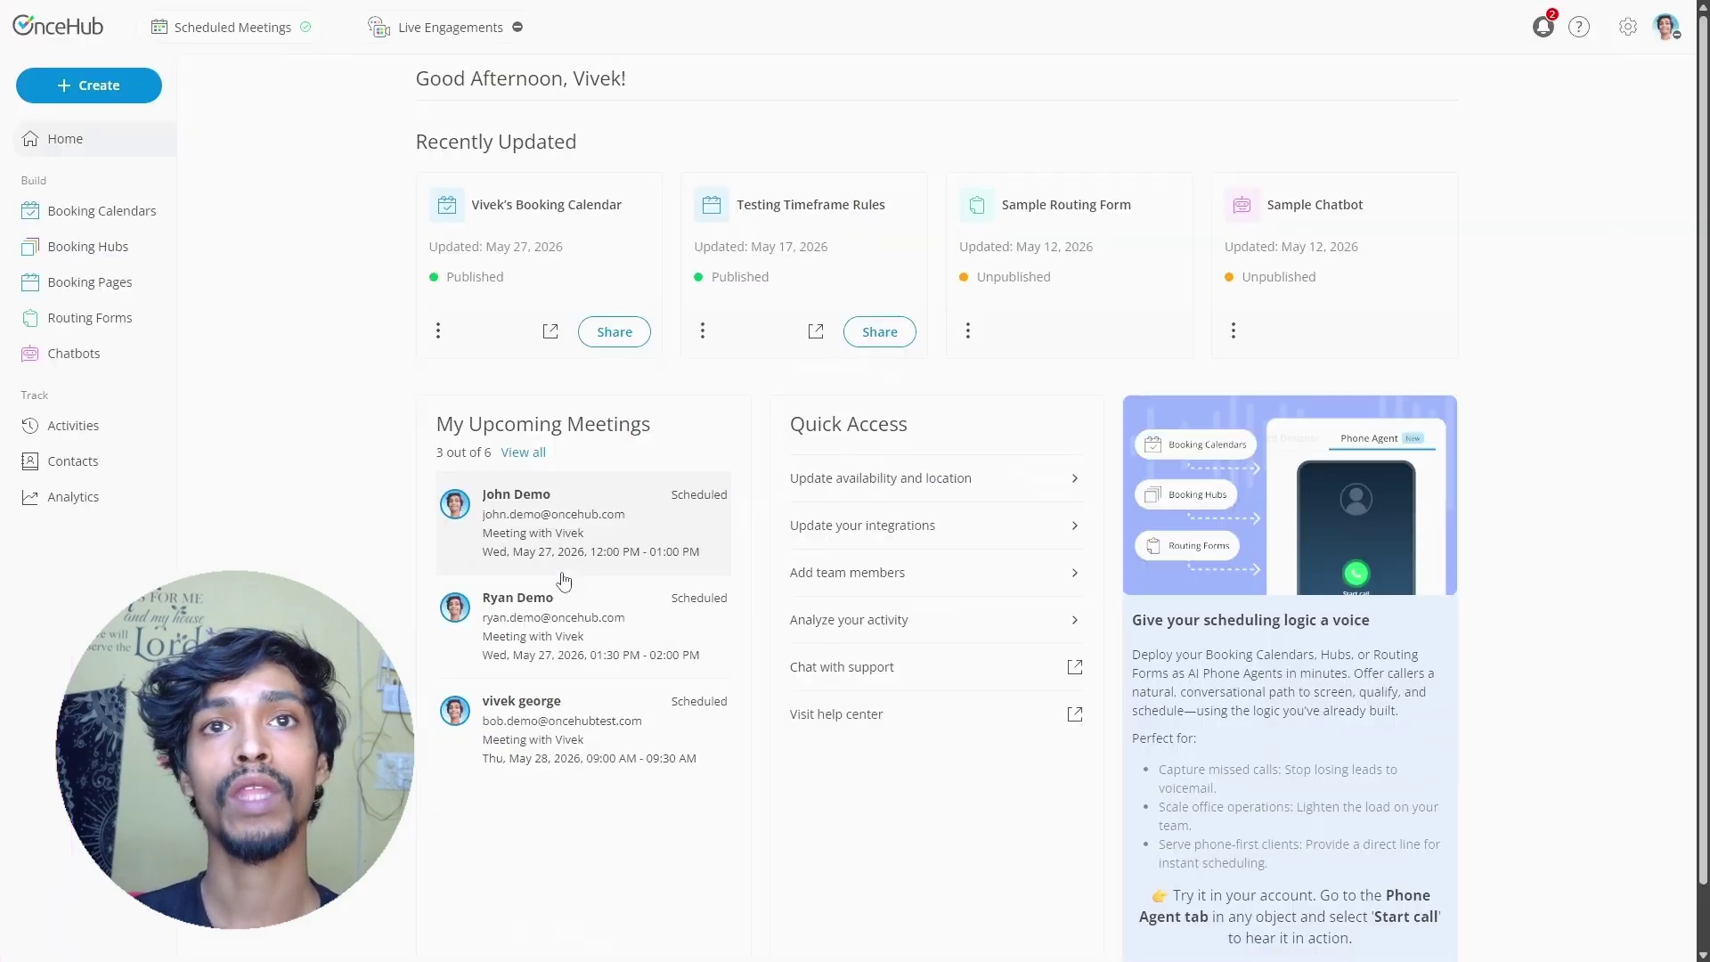
click(60, 223)
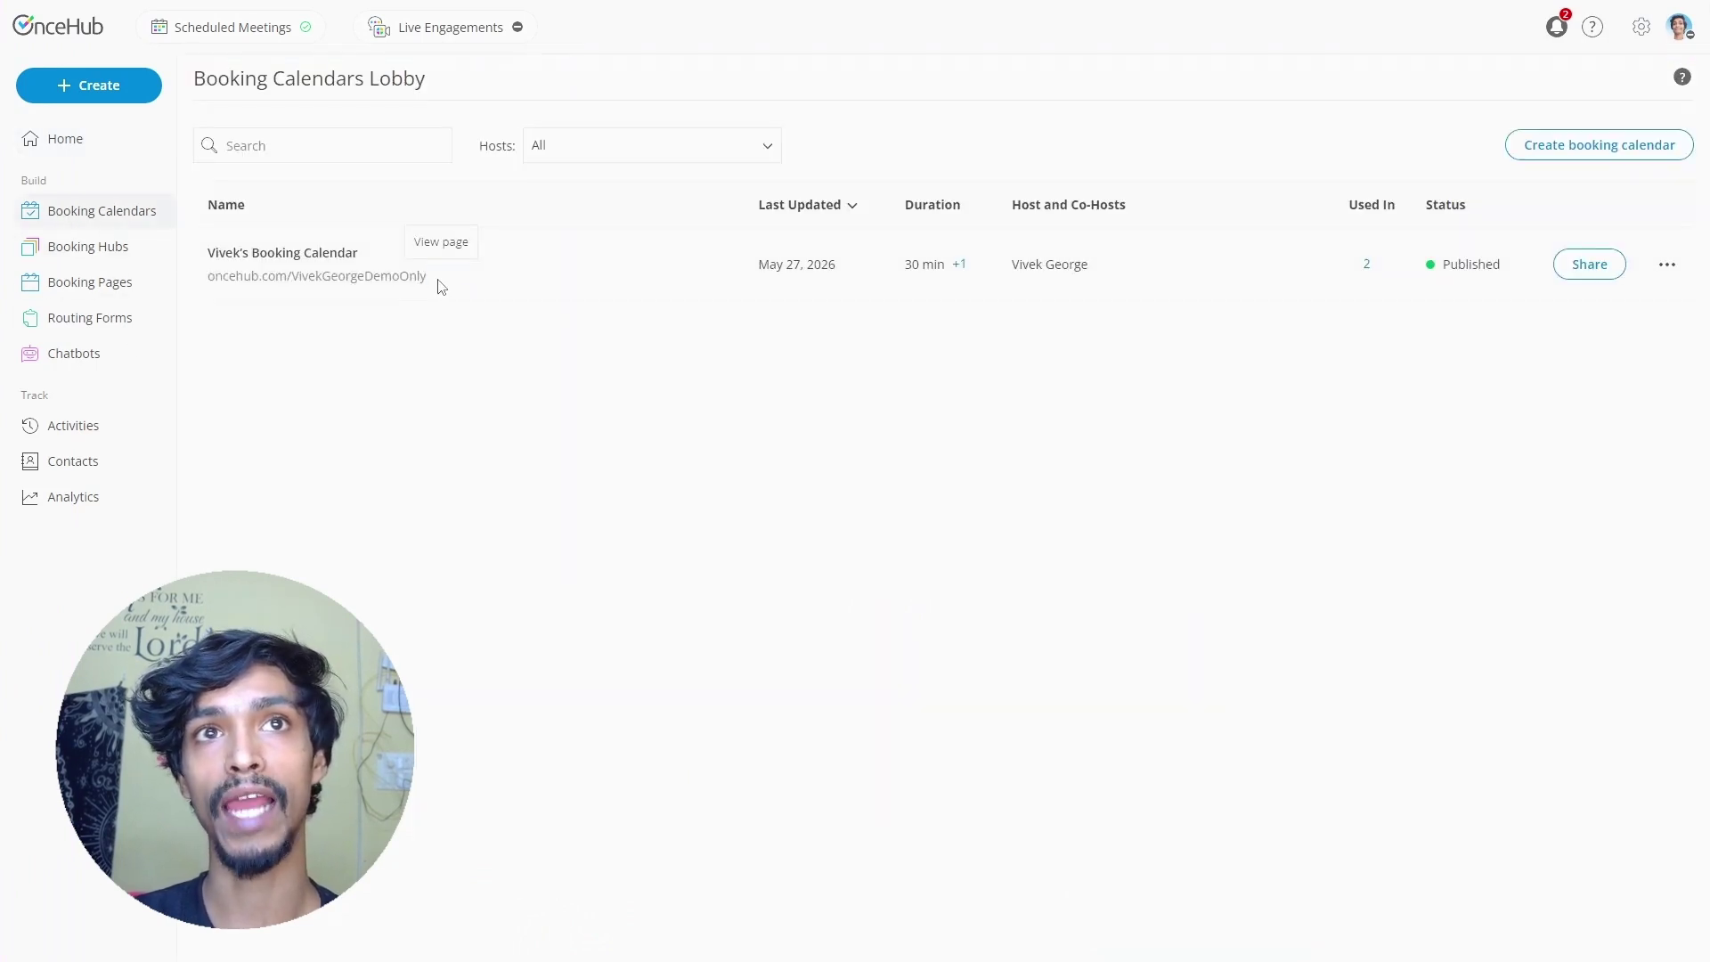
click(438, 279)
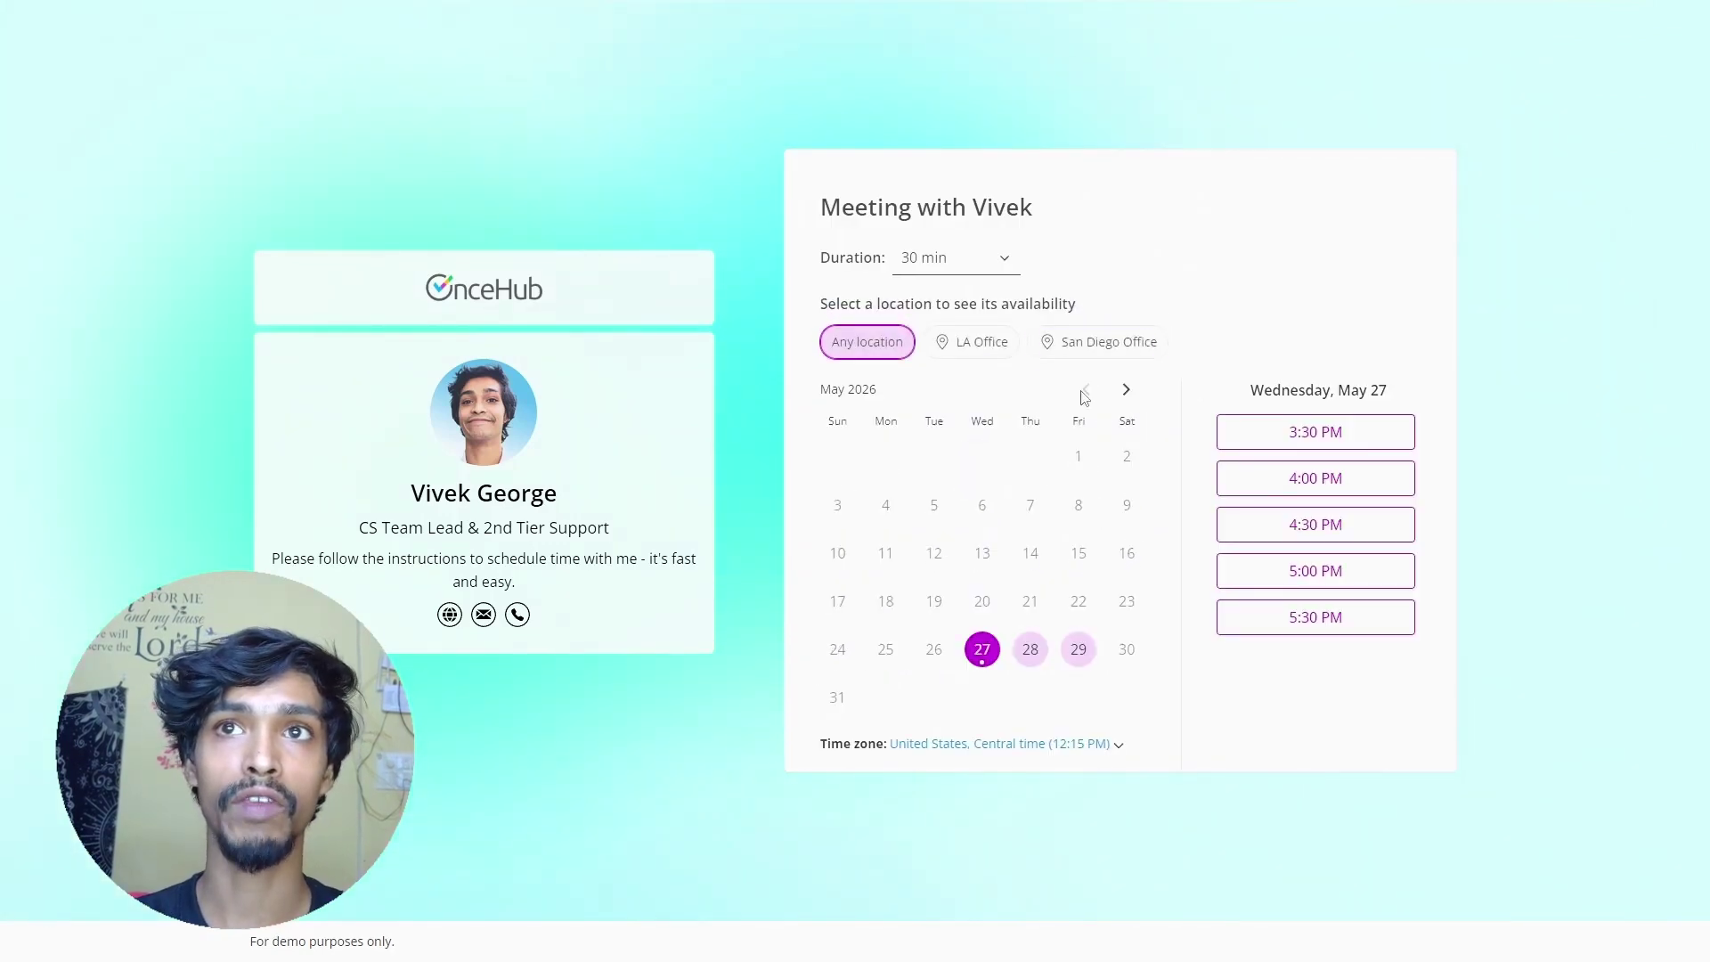
click(945, 267)
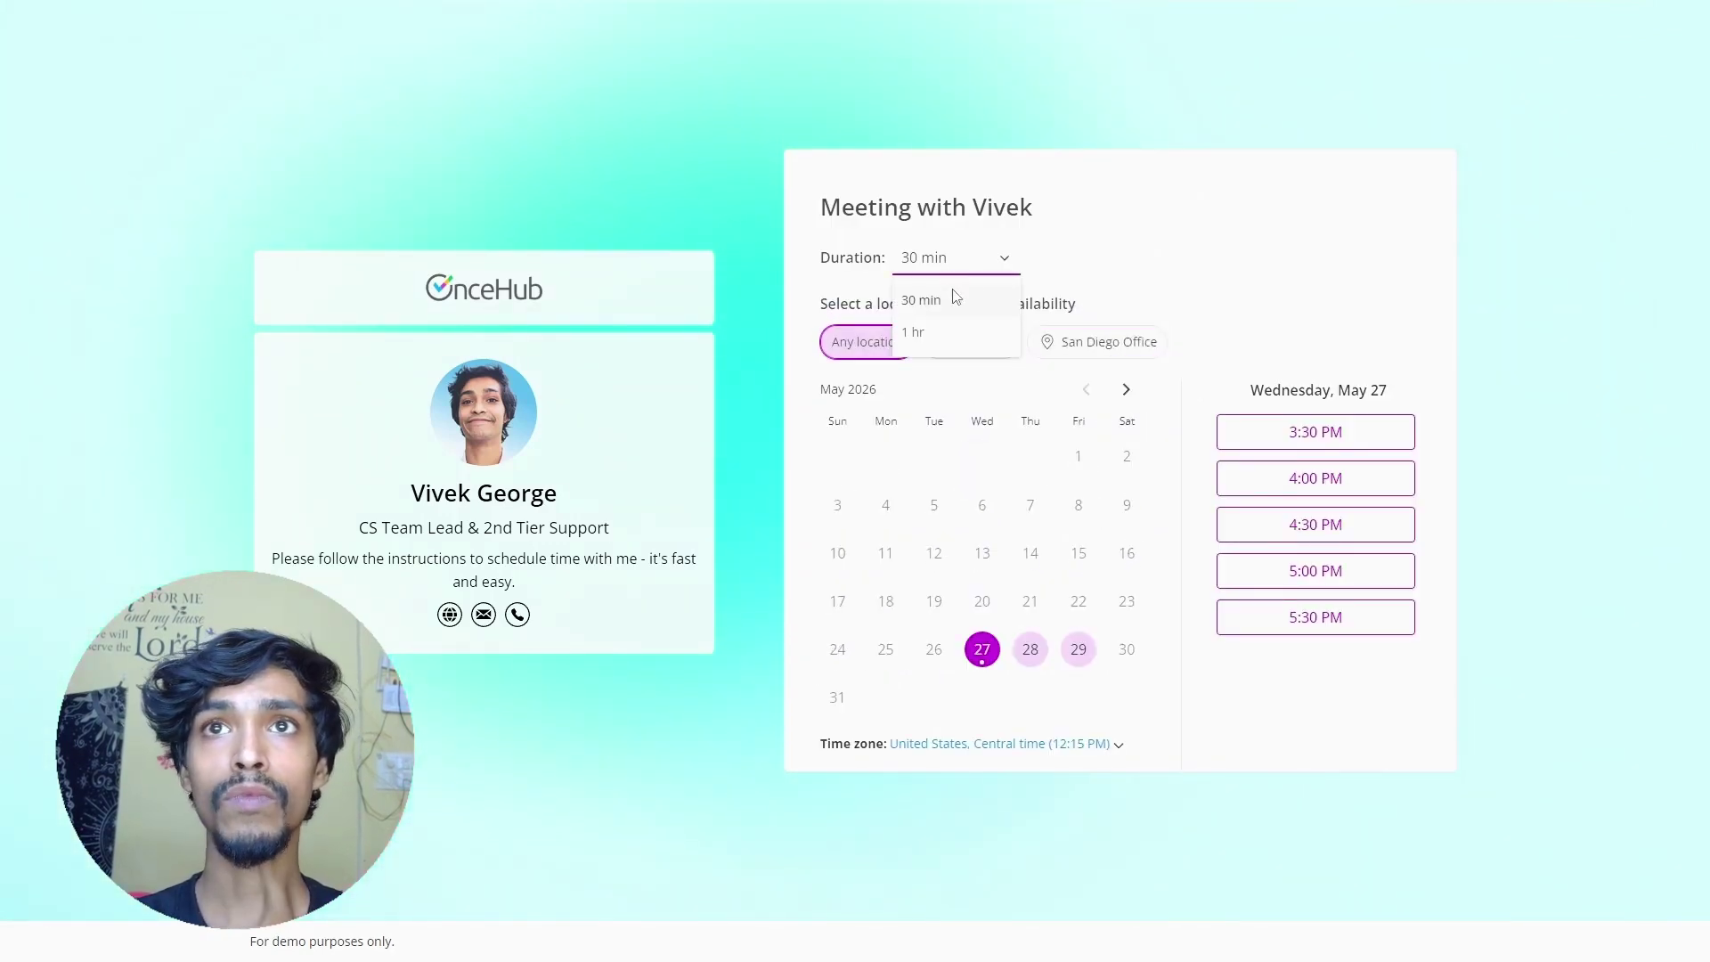
click(942, 333)
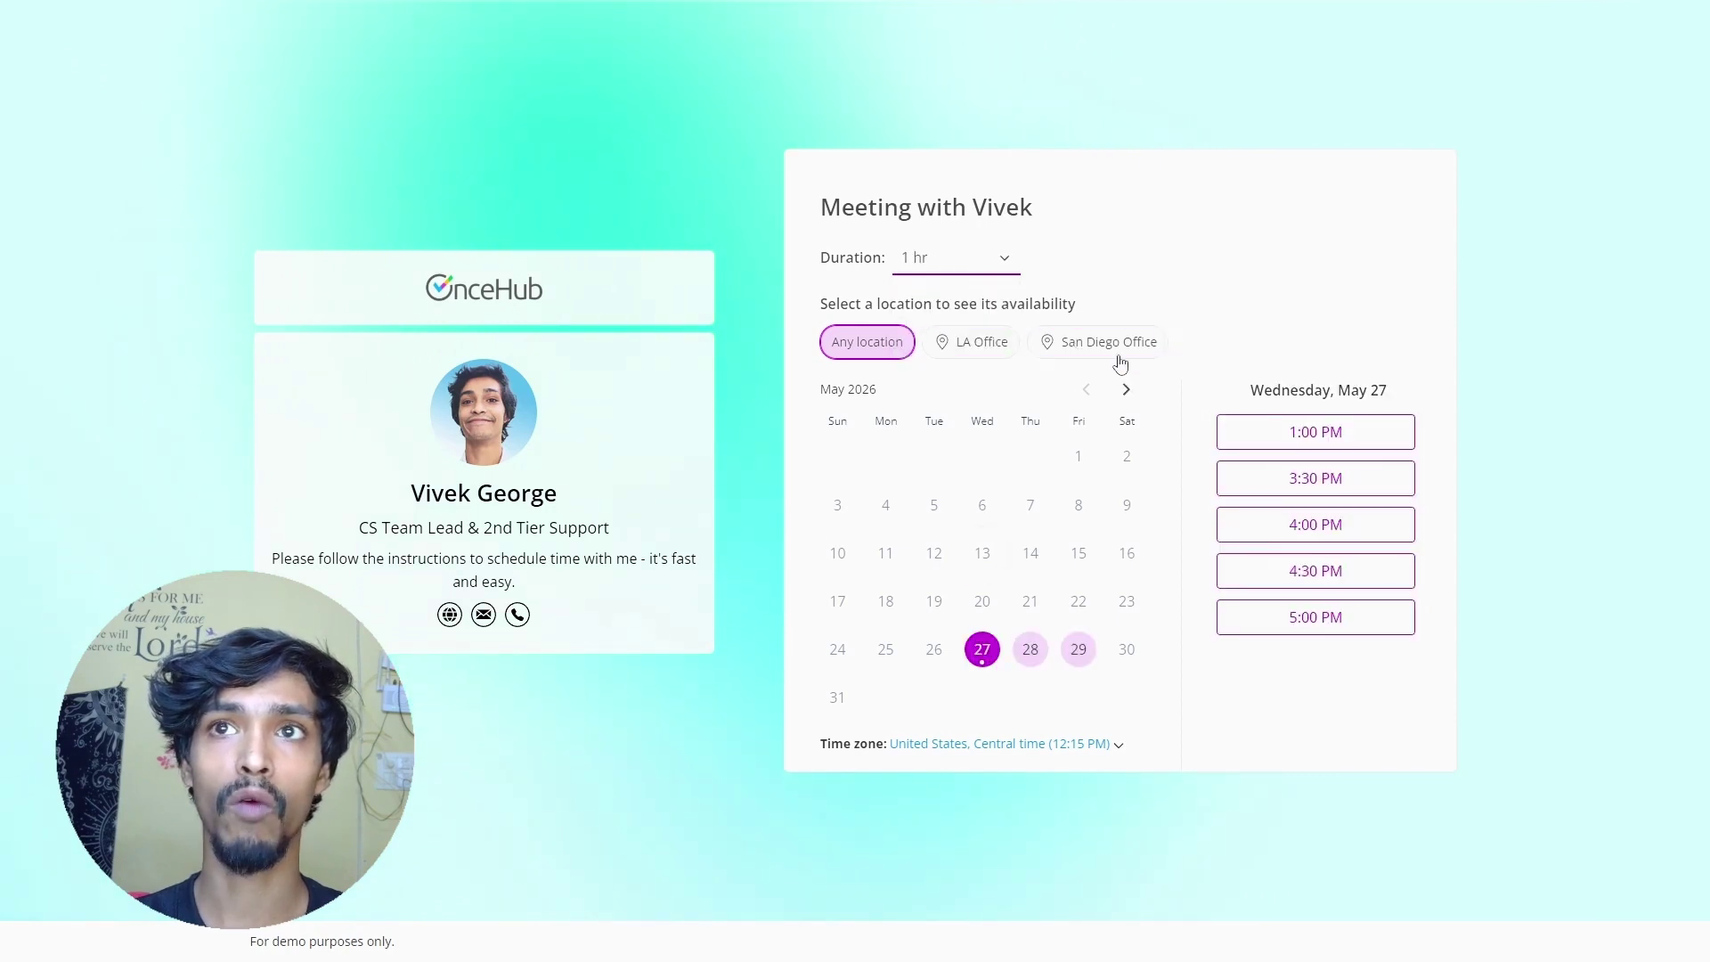
click(969, 342)
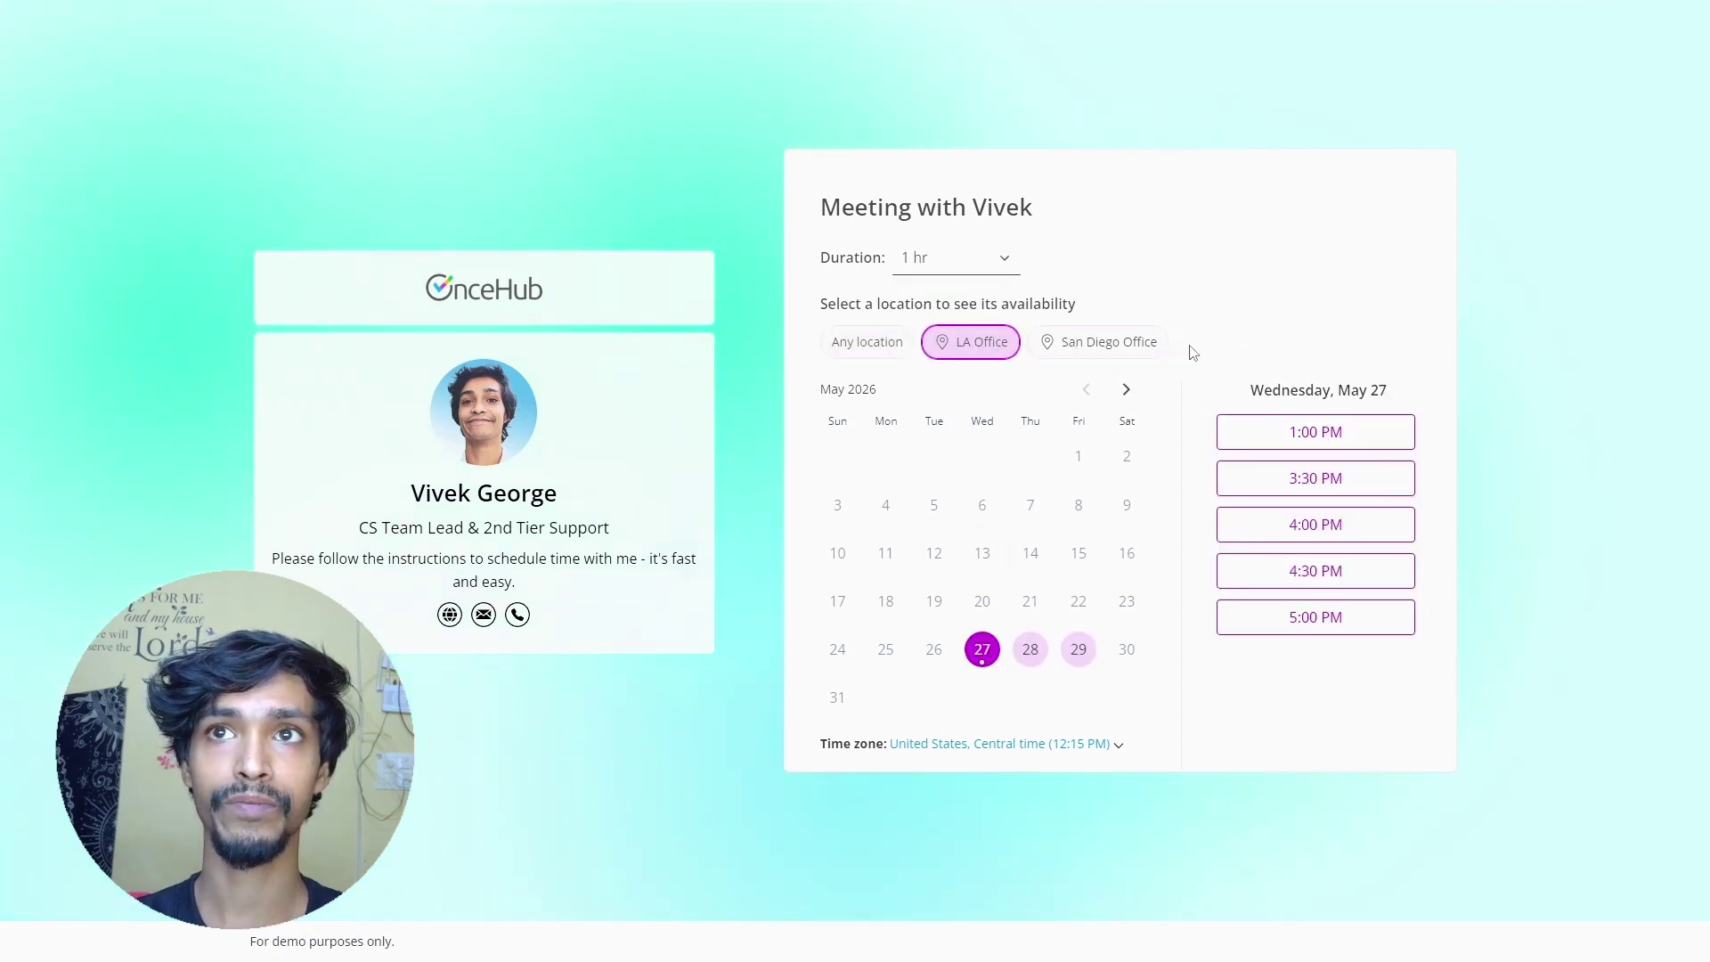
click(1325, 525)
click(1350, 519)
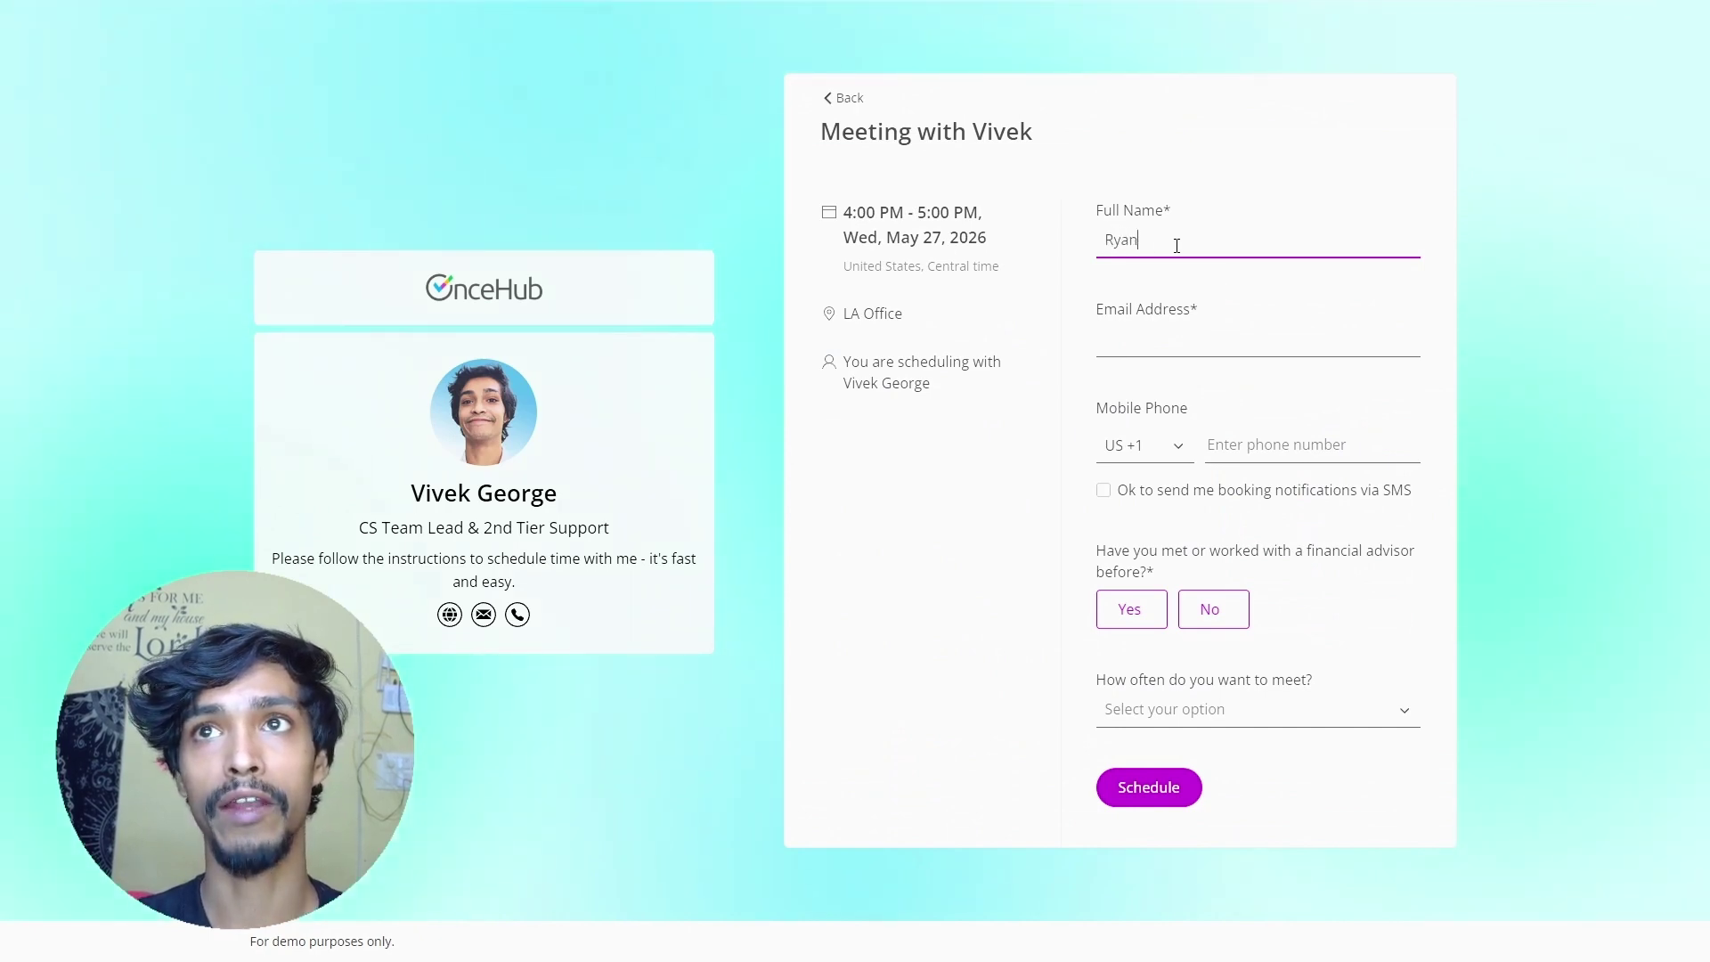
- Enter the guest's name and e-mail, answer No and Bi-Yearly, and submit the booking
text(Ryan Demo)
key(Tab)
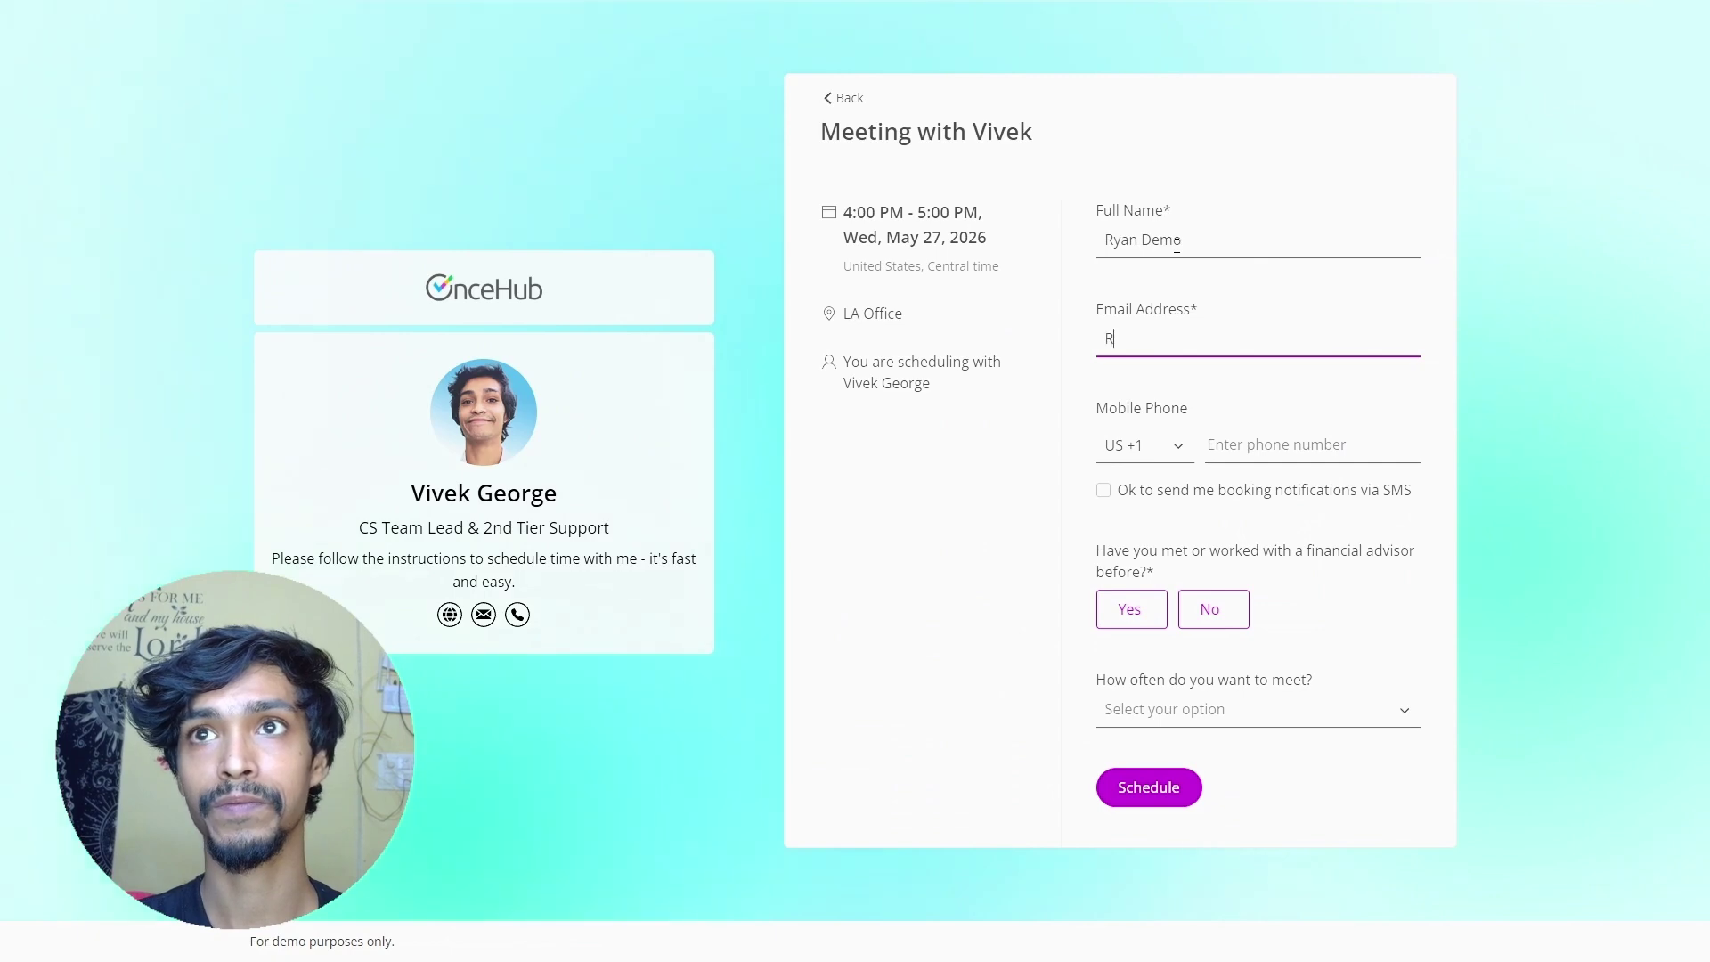
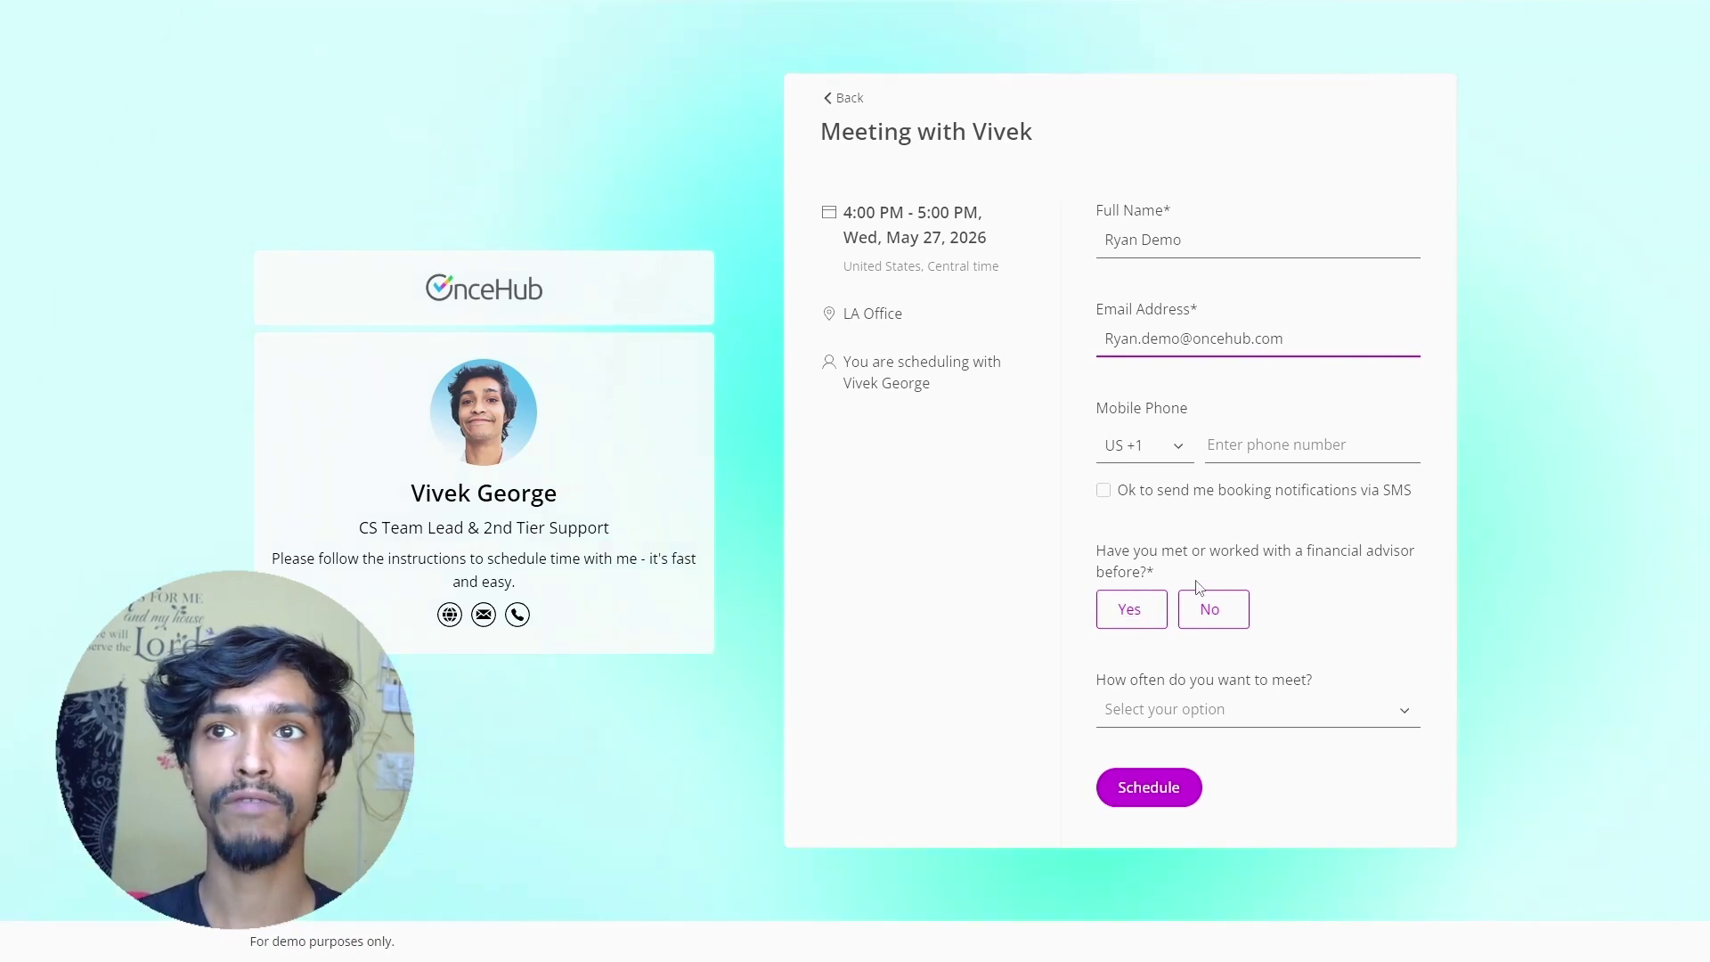
click(1225, 614)
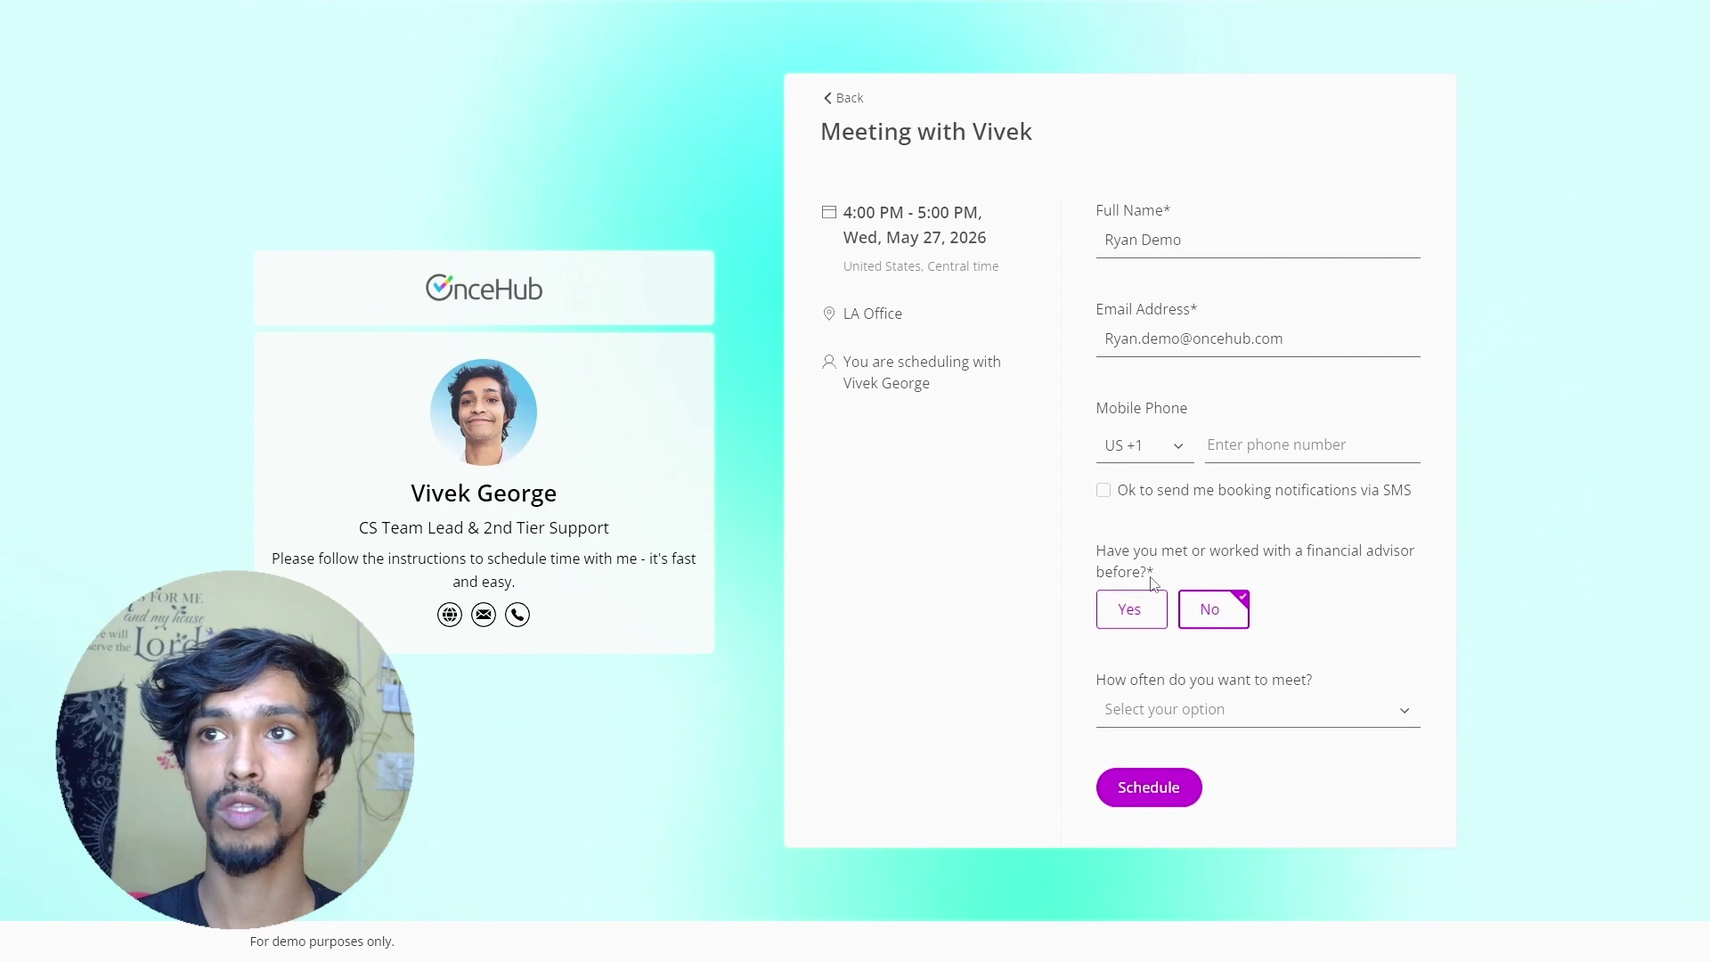
click(1213, 713)
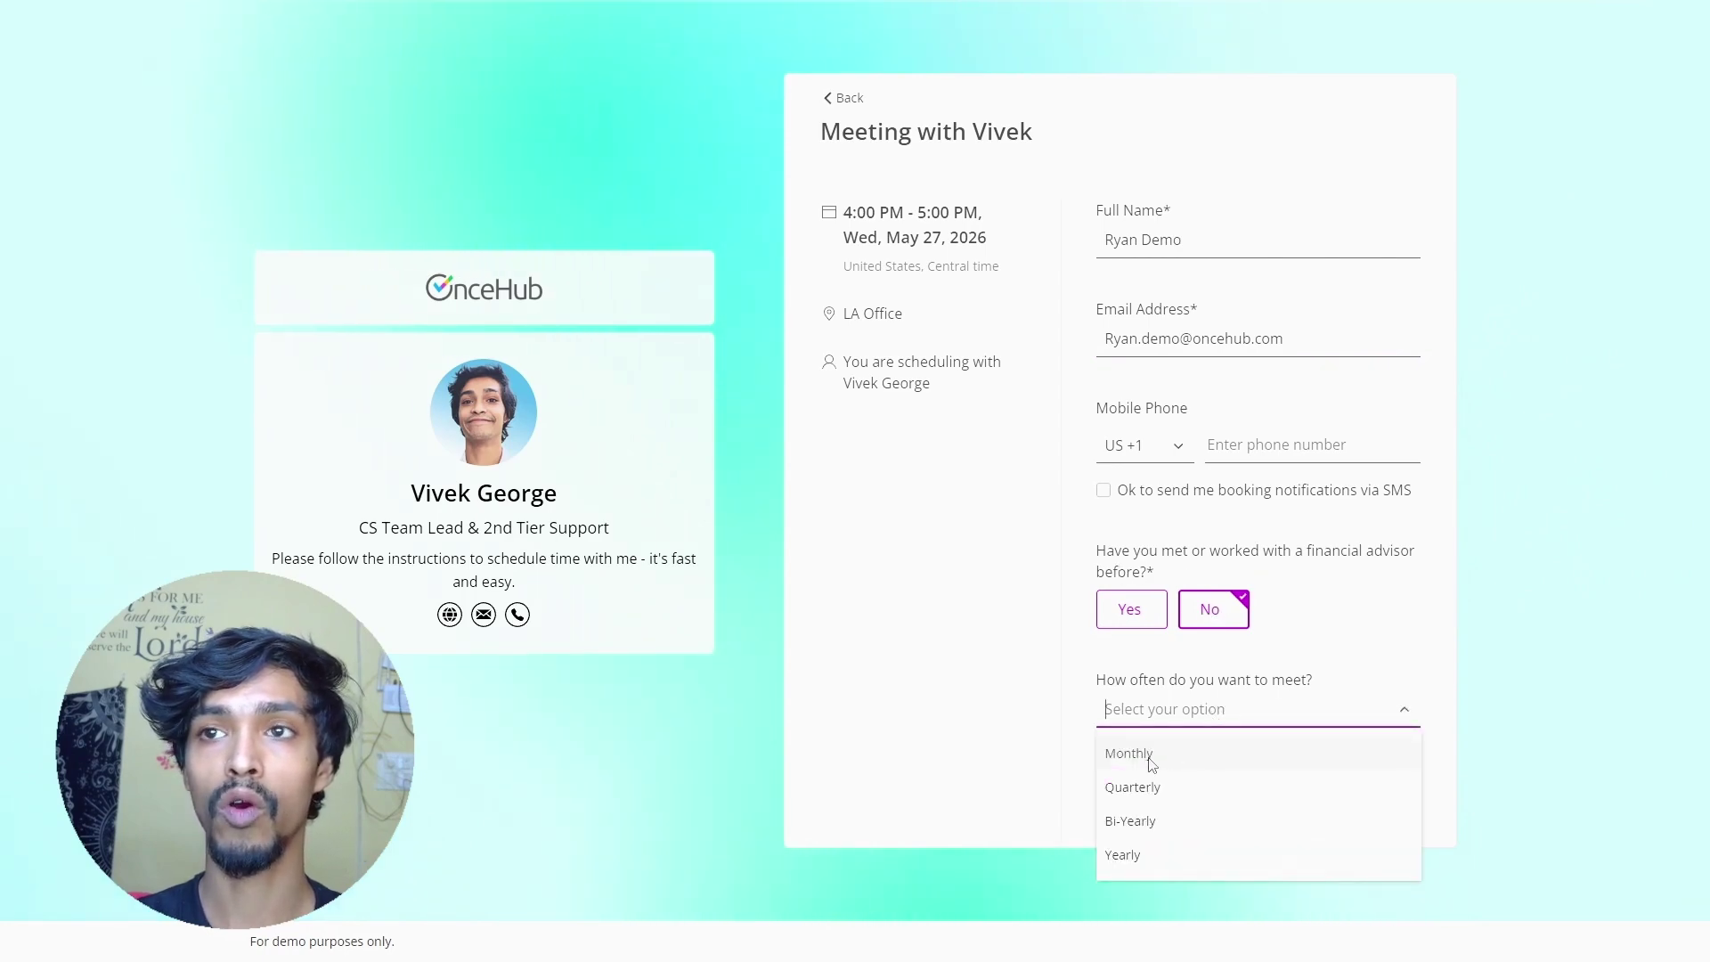
click(1155, 823)
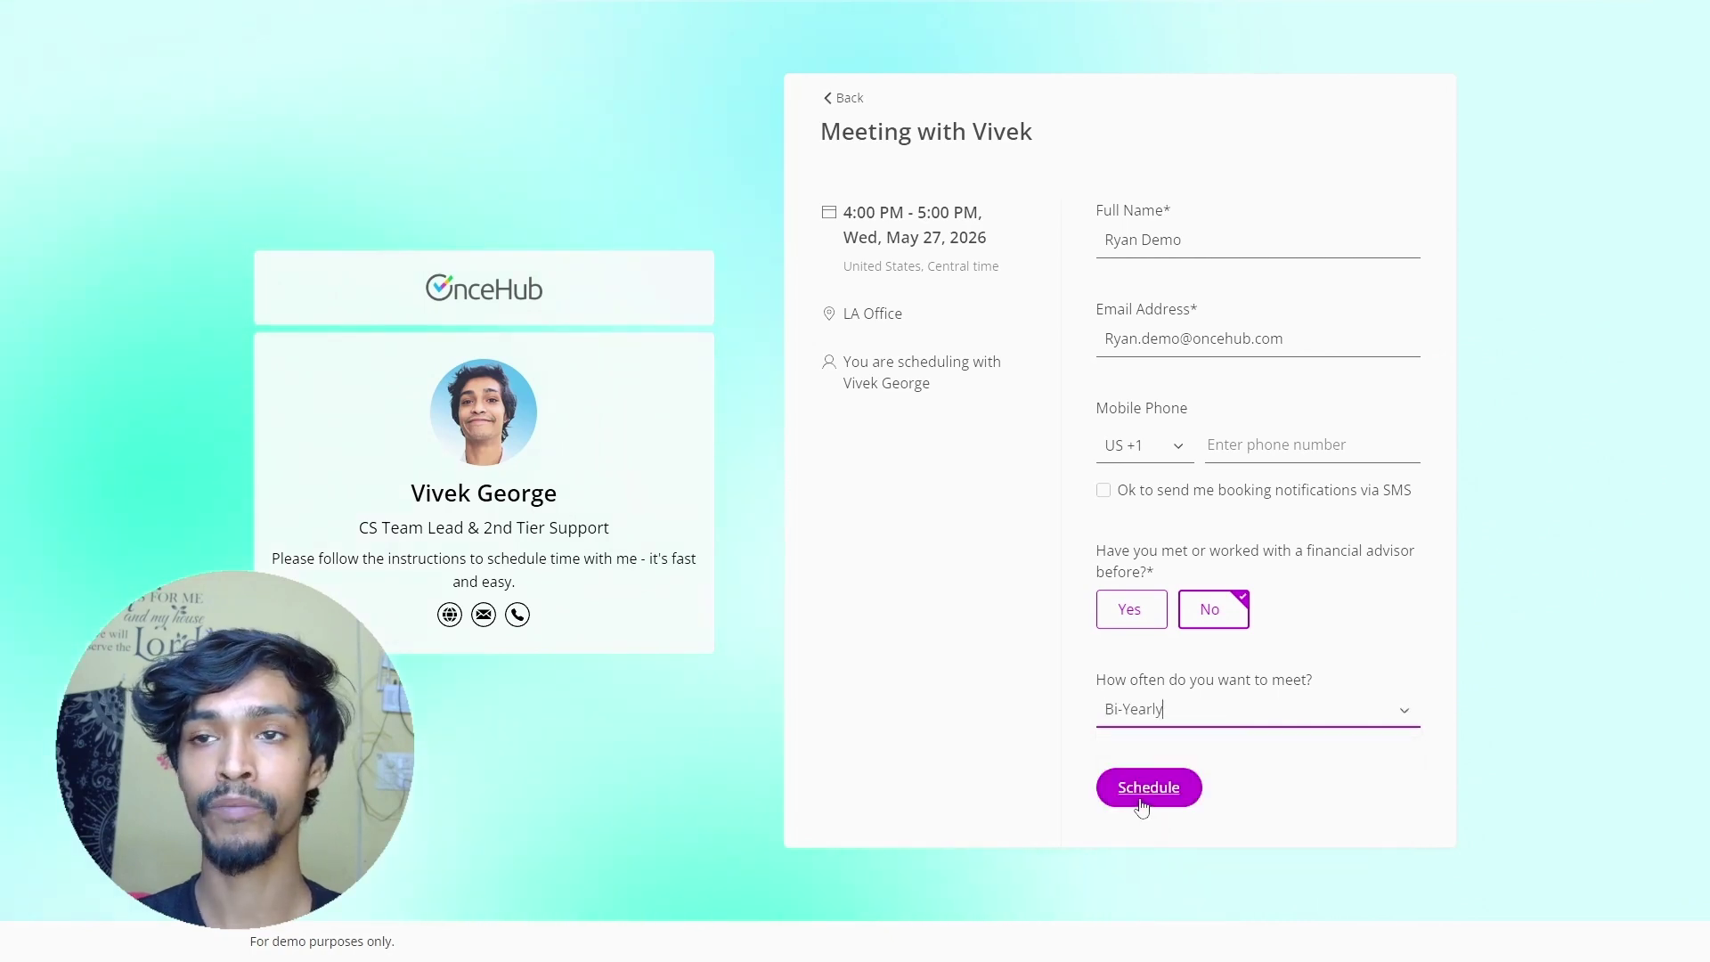
click(1140, 798)
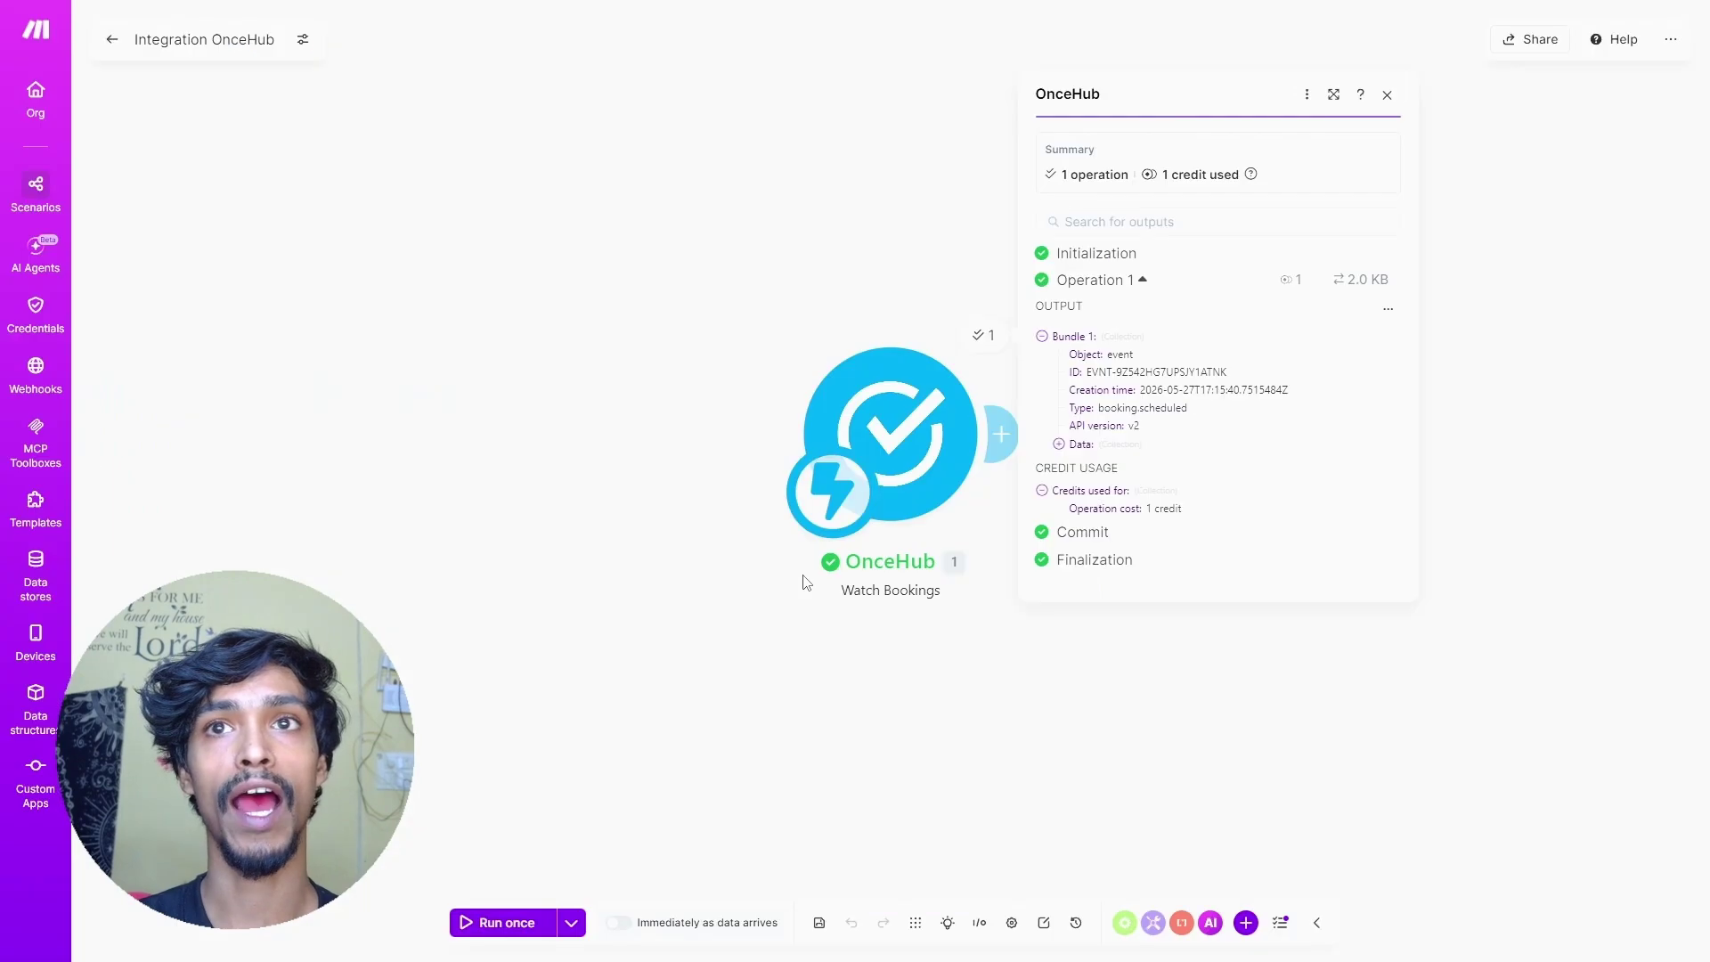
- Inspect the booking output's conversation answers for full name, email and meeting location
drag(896, 438, 691, 441)
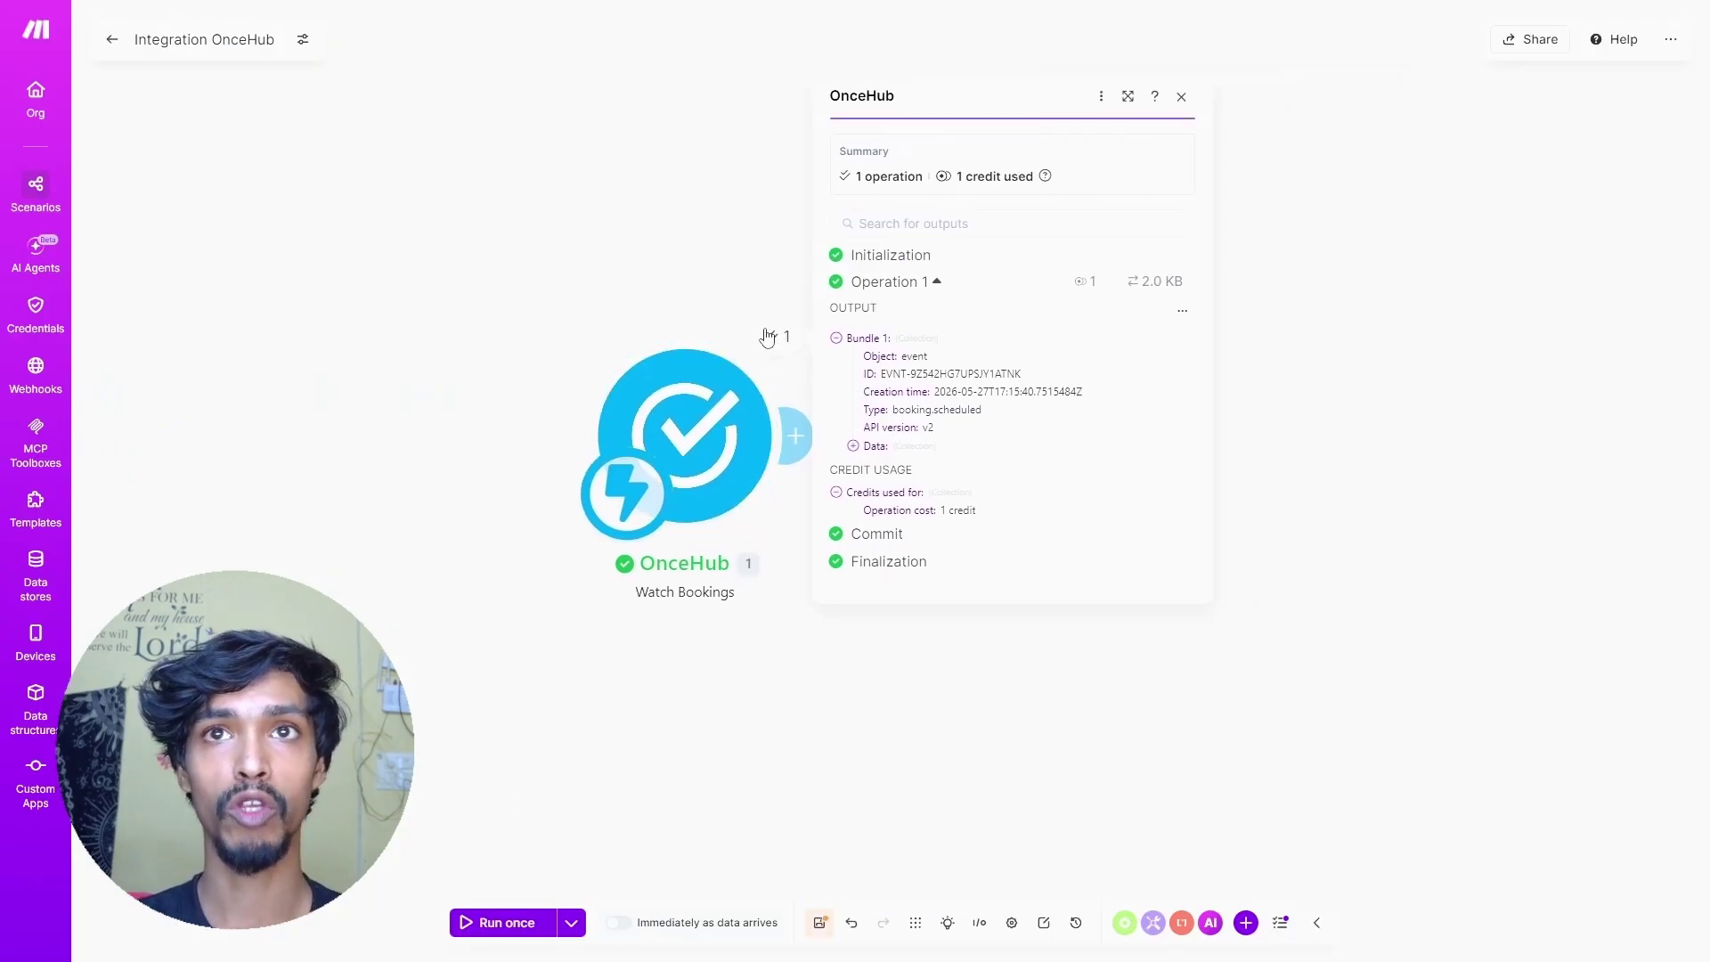
click(854, 447)
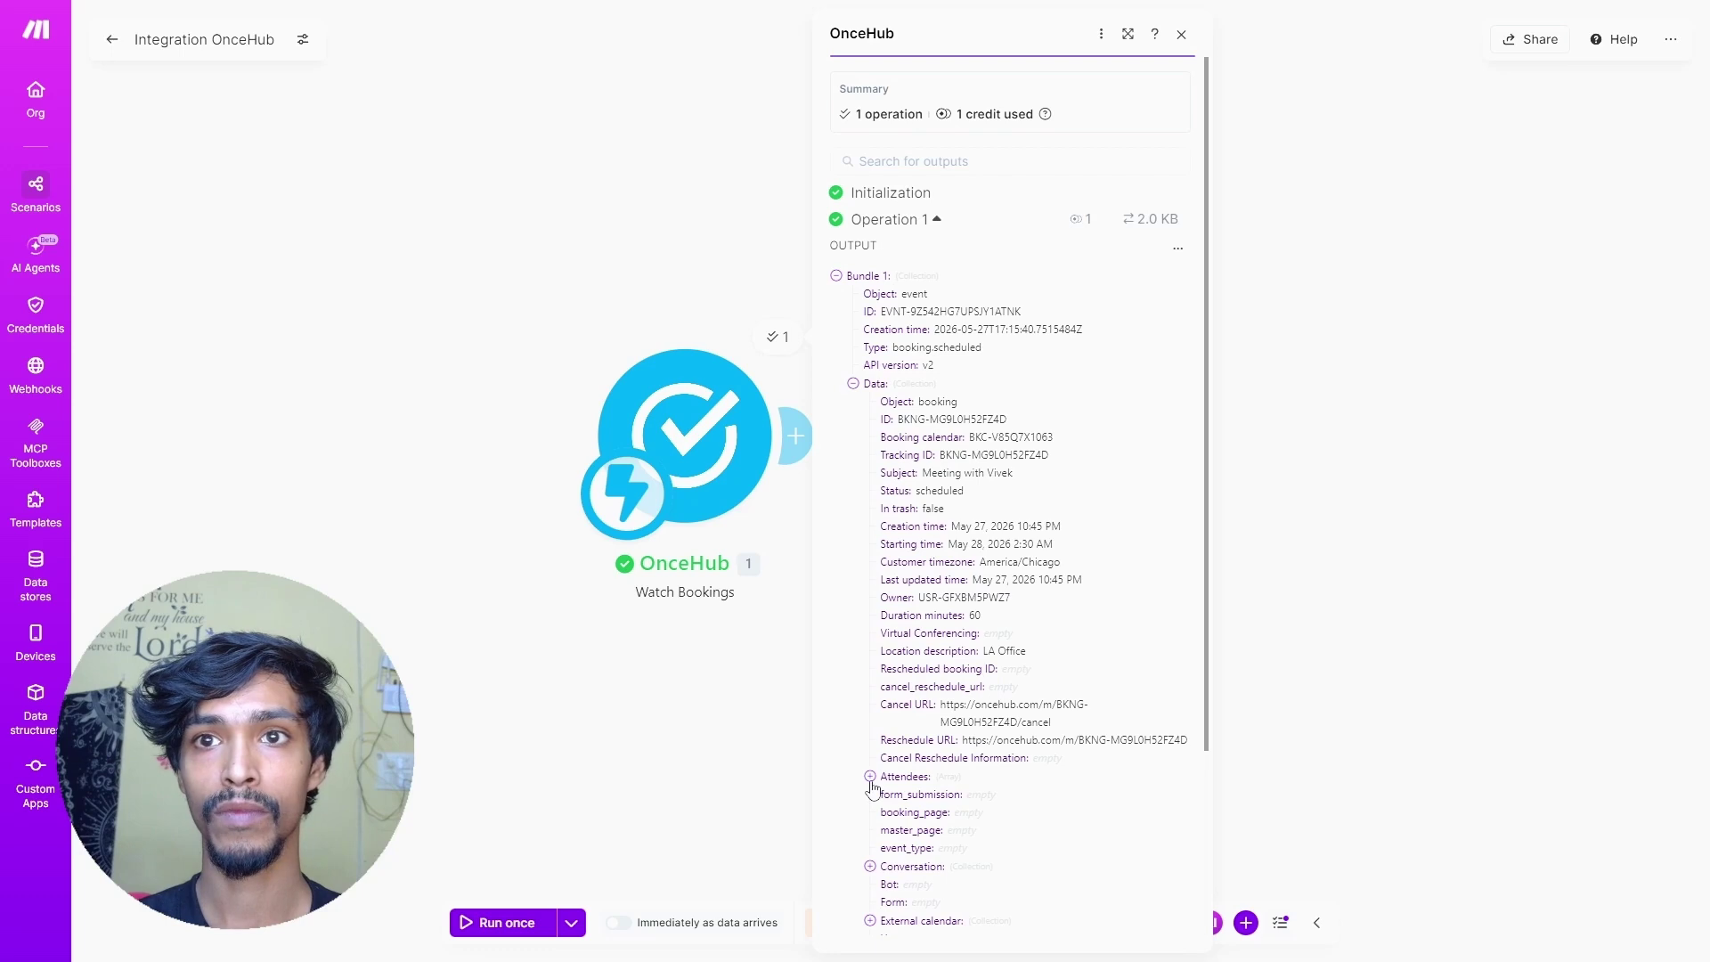
drag(783, 514, 772, 452)
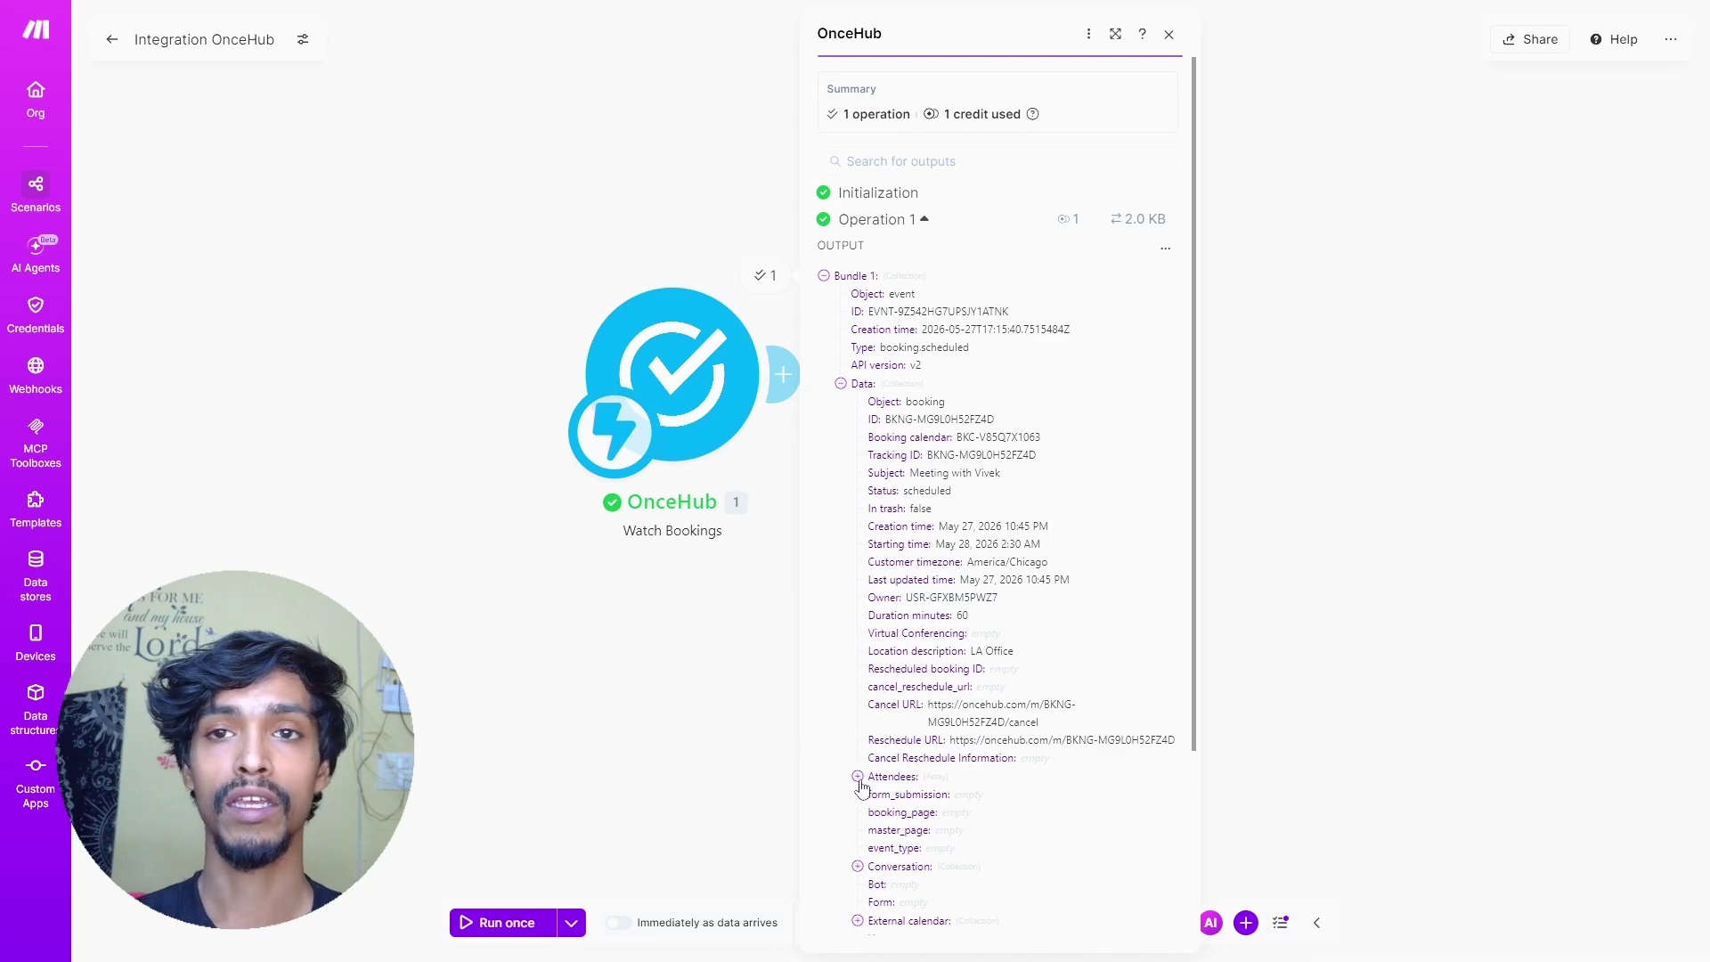
click(873, 869)
scroll(925, 814, down, 3)
scroll(925, 814, down, 3)
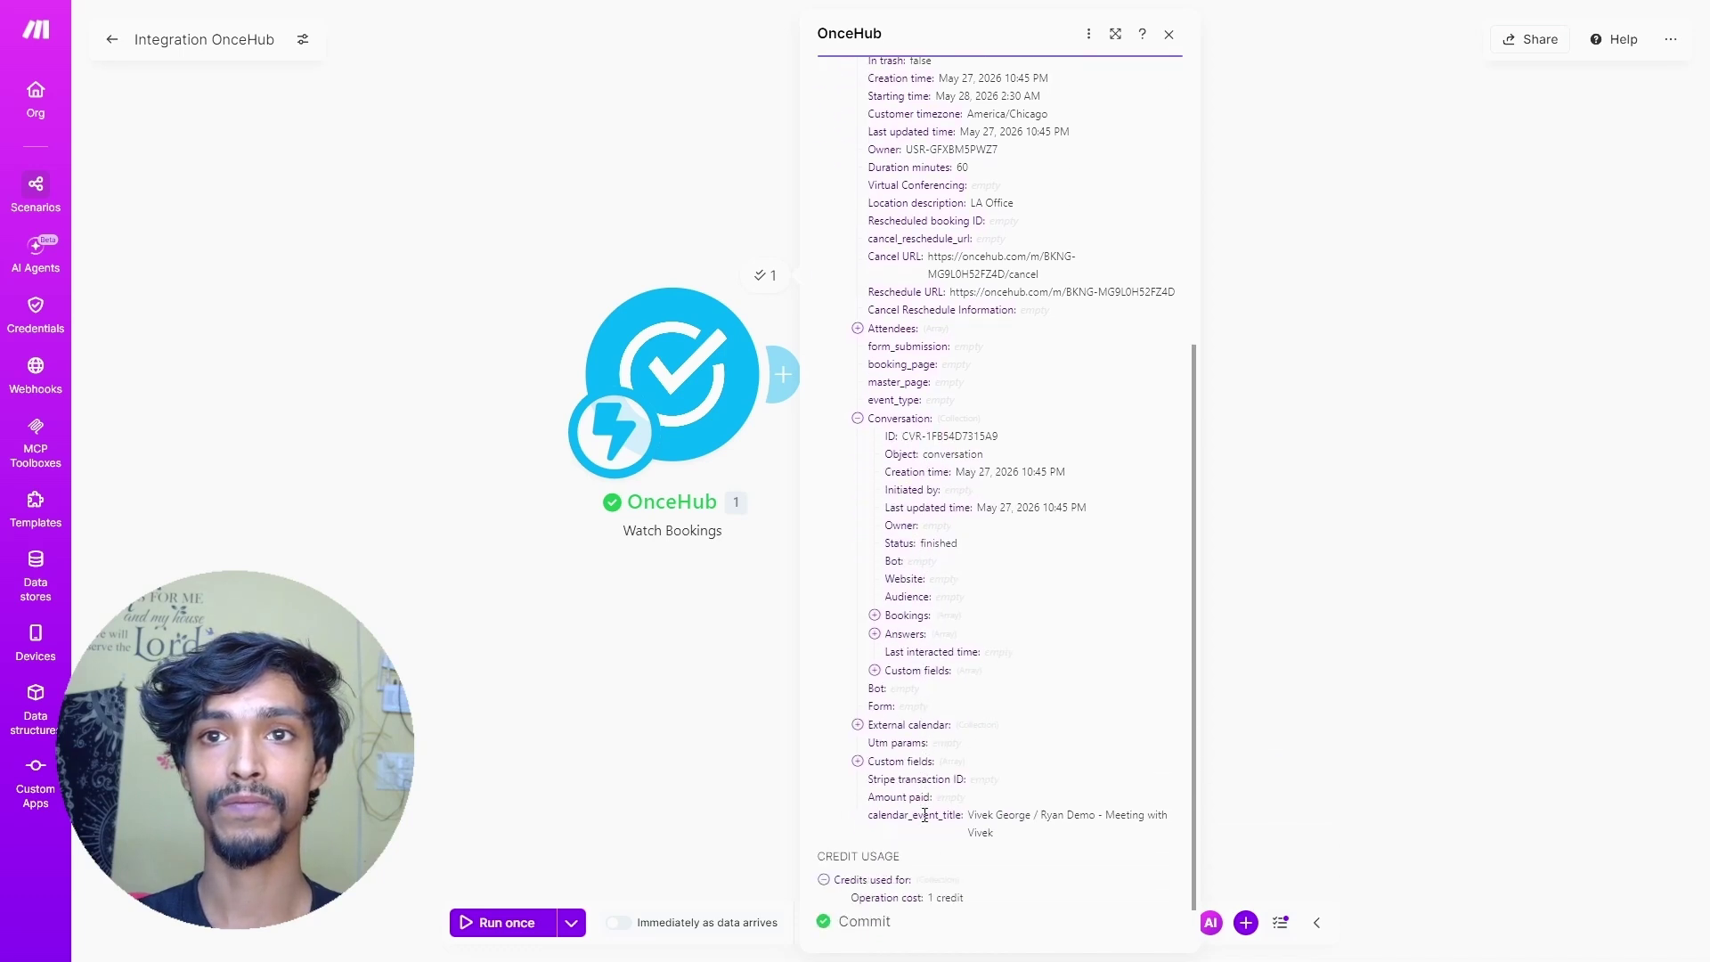
click(874, 598)
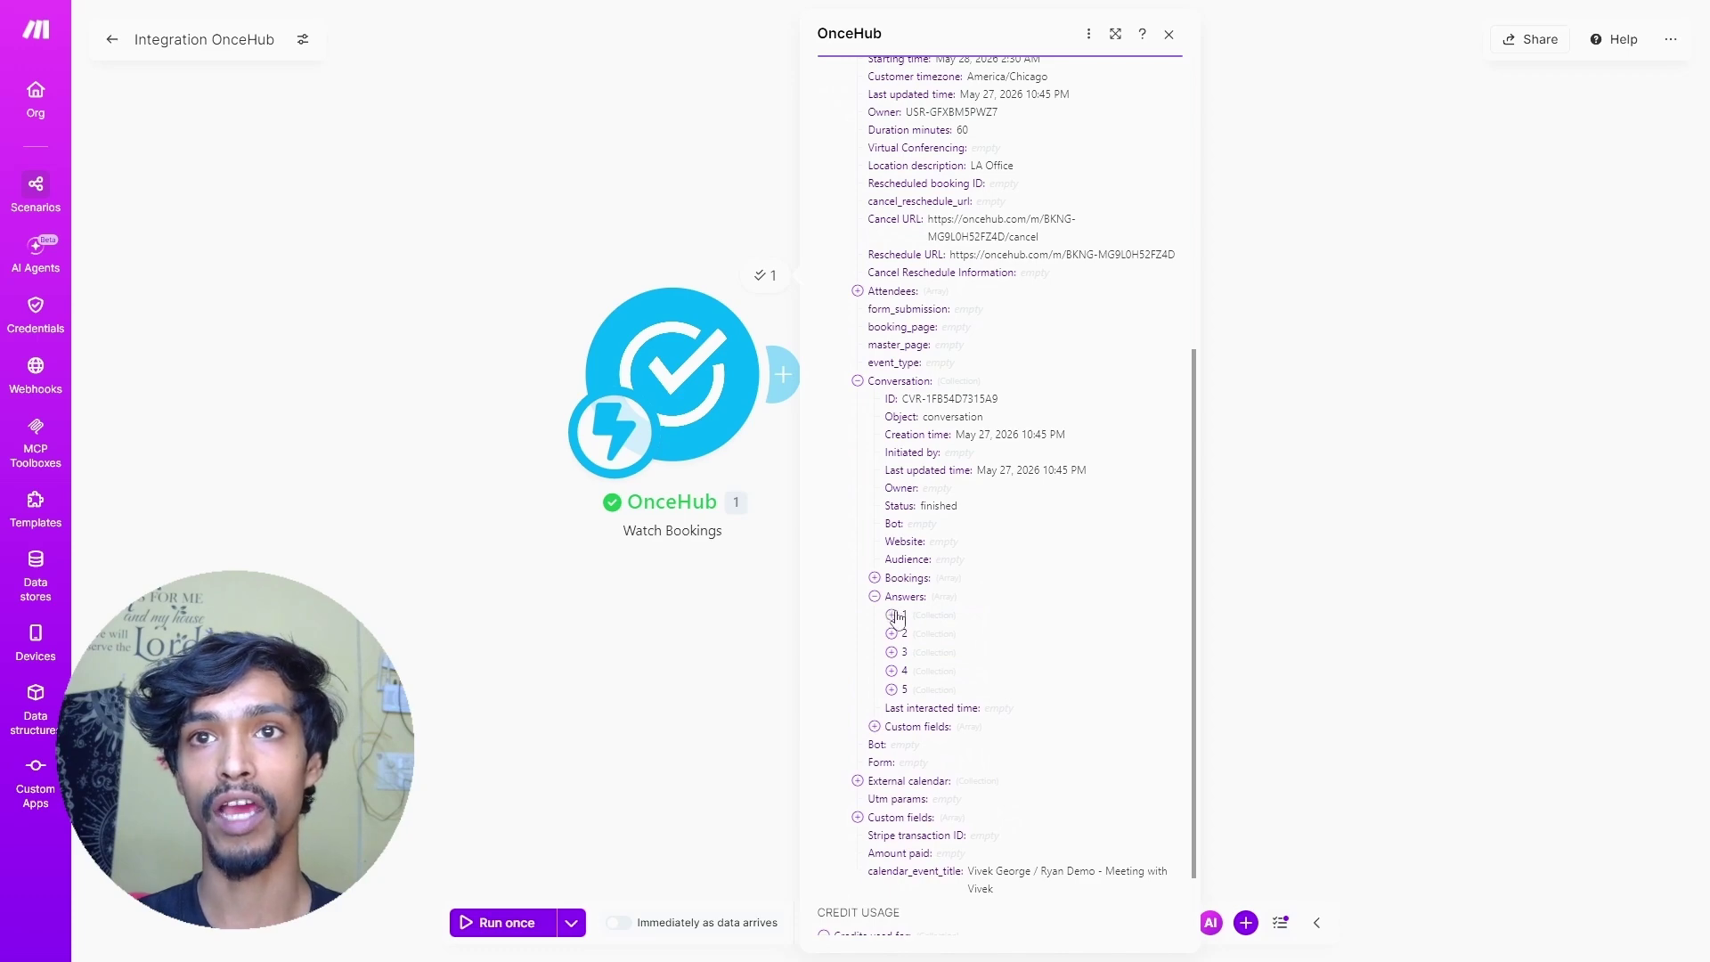
click(891, 615)
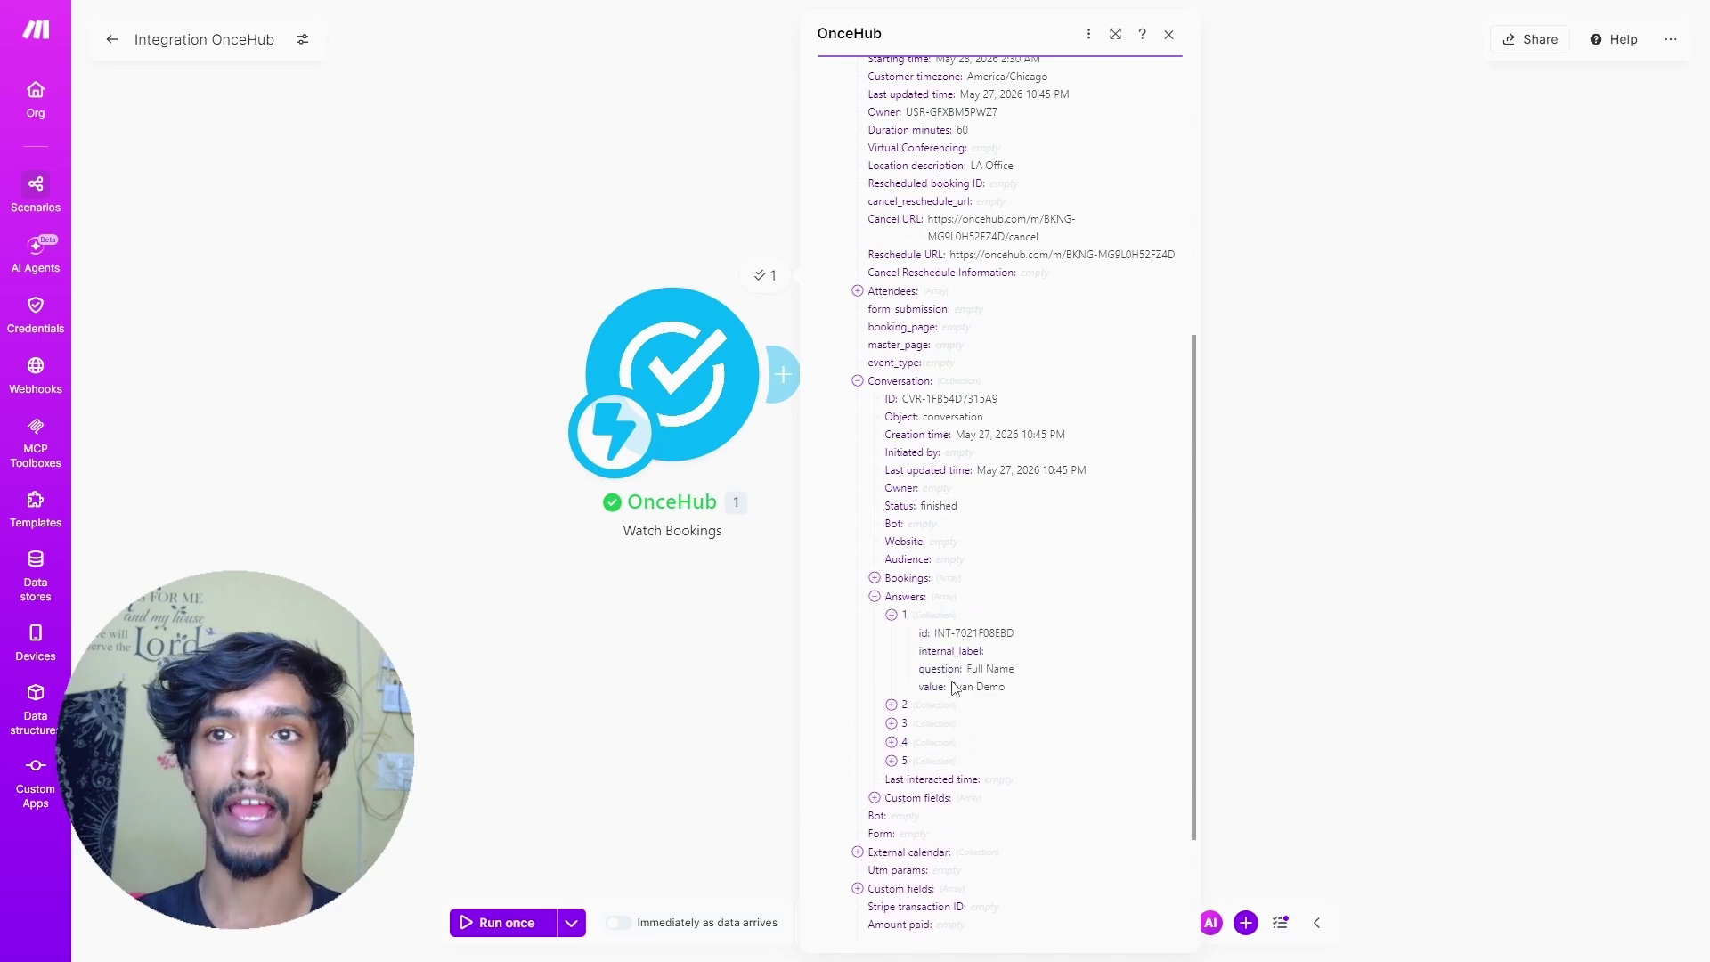
click(892, 705)
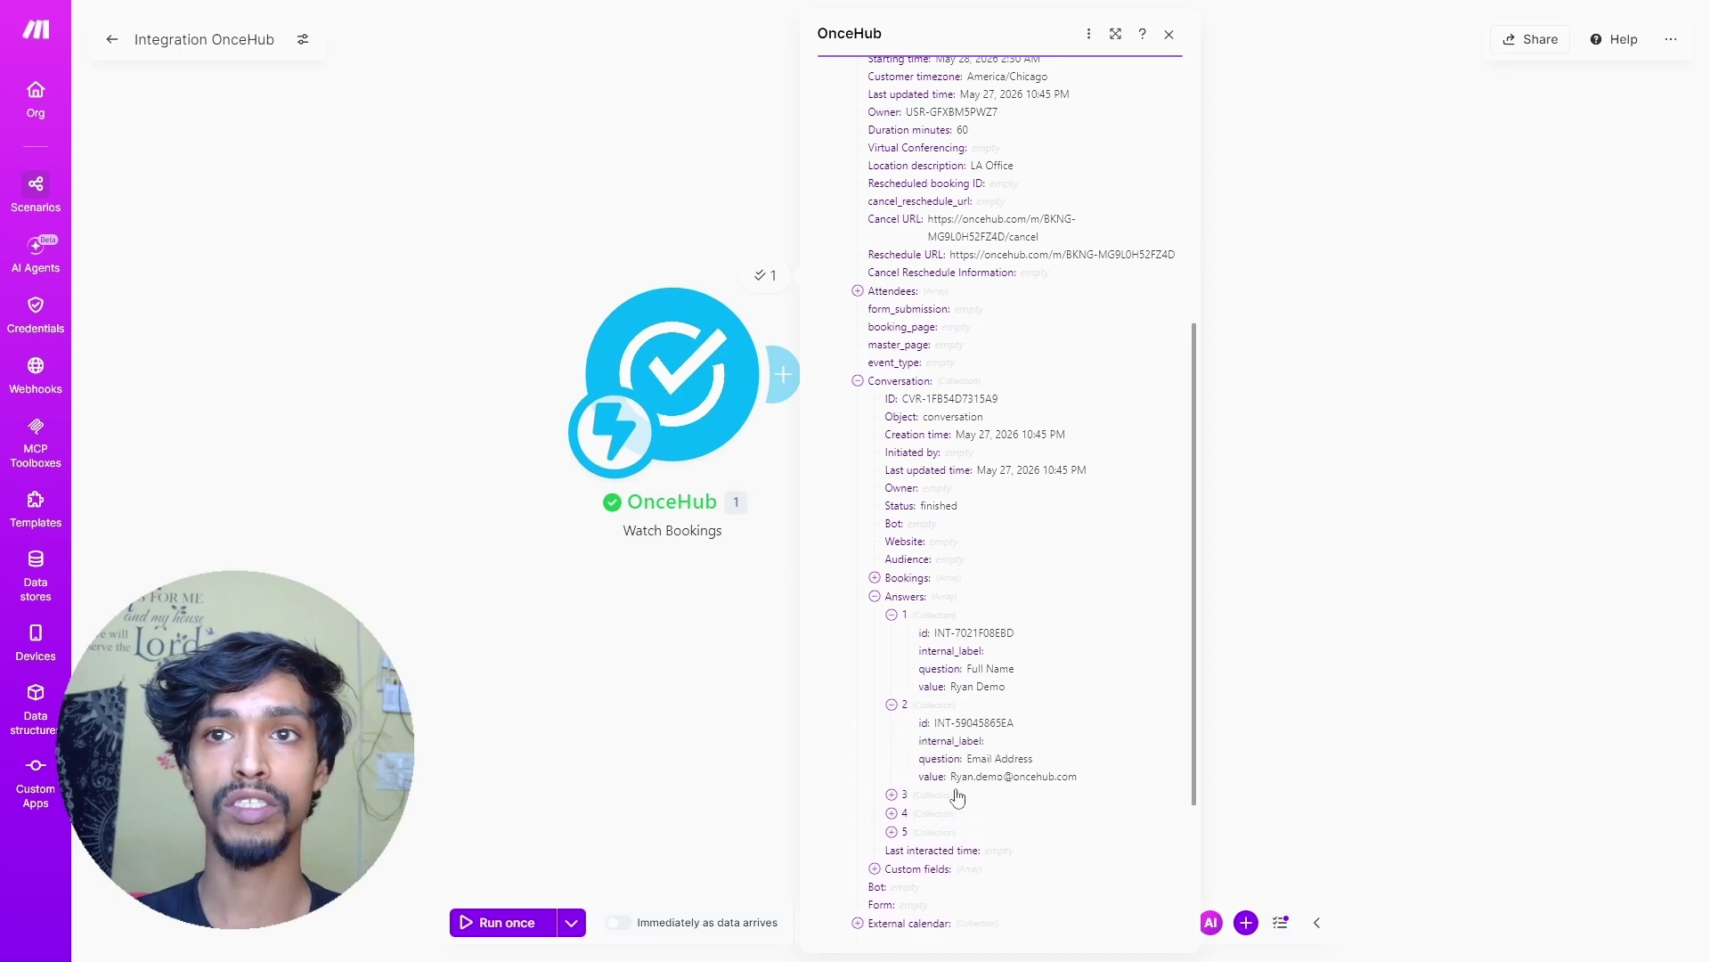
click(892, 795)
- Check the financial advisor and meeting frequency answers, then add a module after the OnceHub trigger
scroll(890, 797, down, 1)
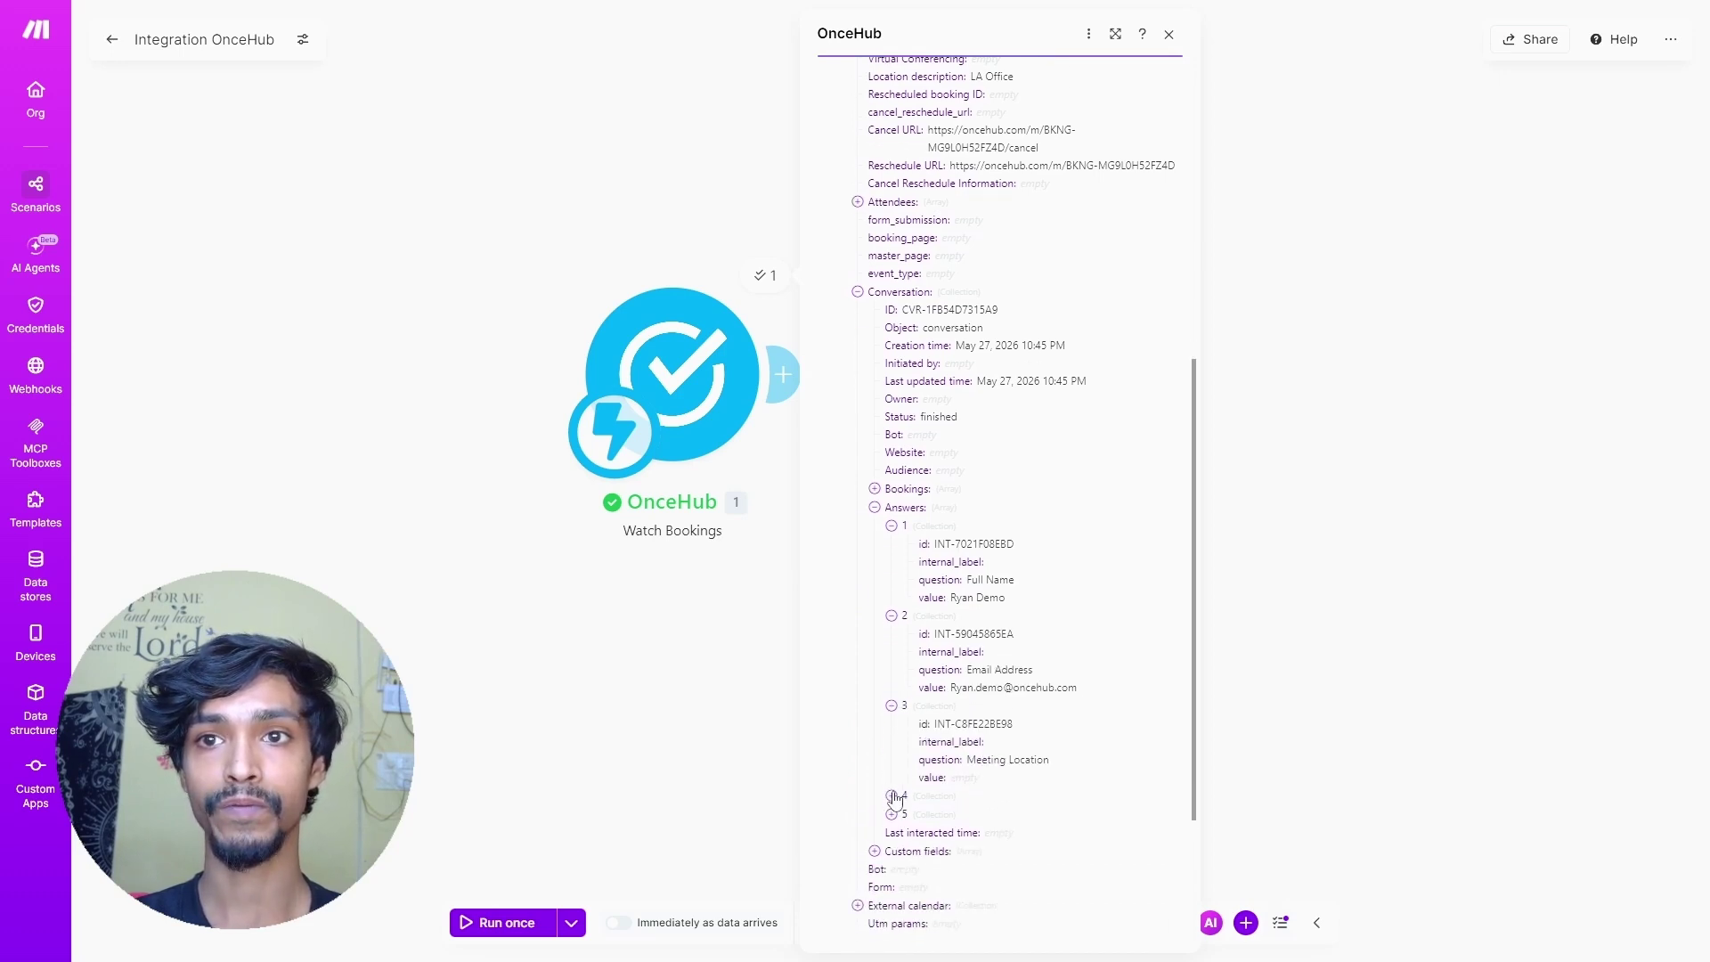
click(891, 796)
scroll(895, 798, down, 2)
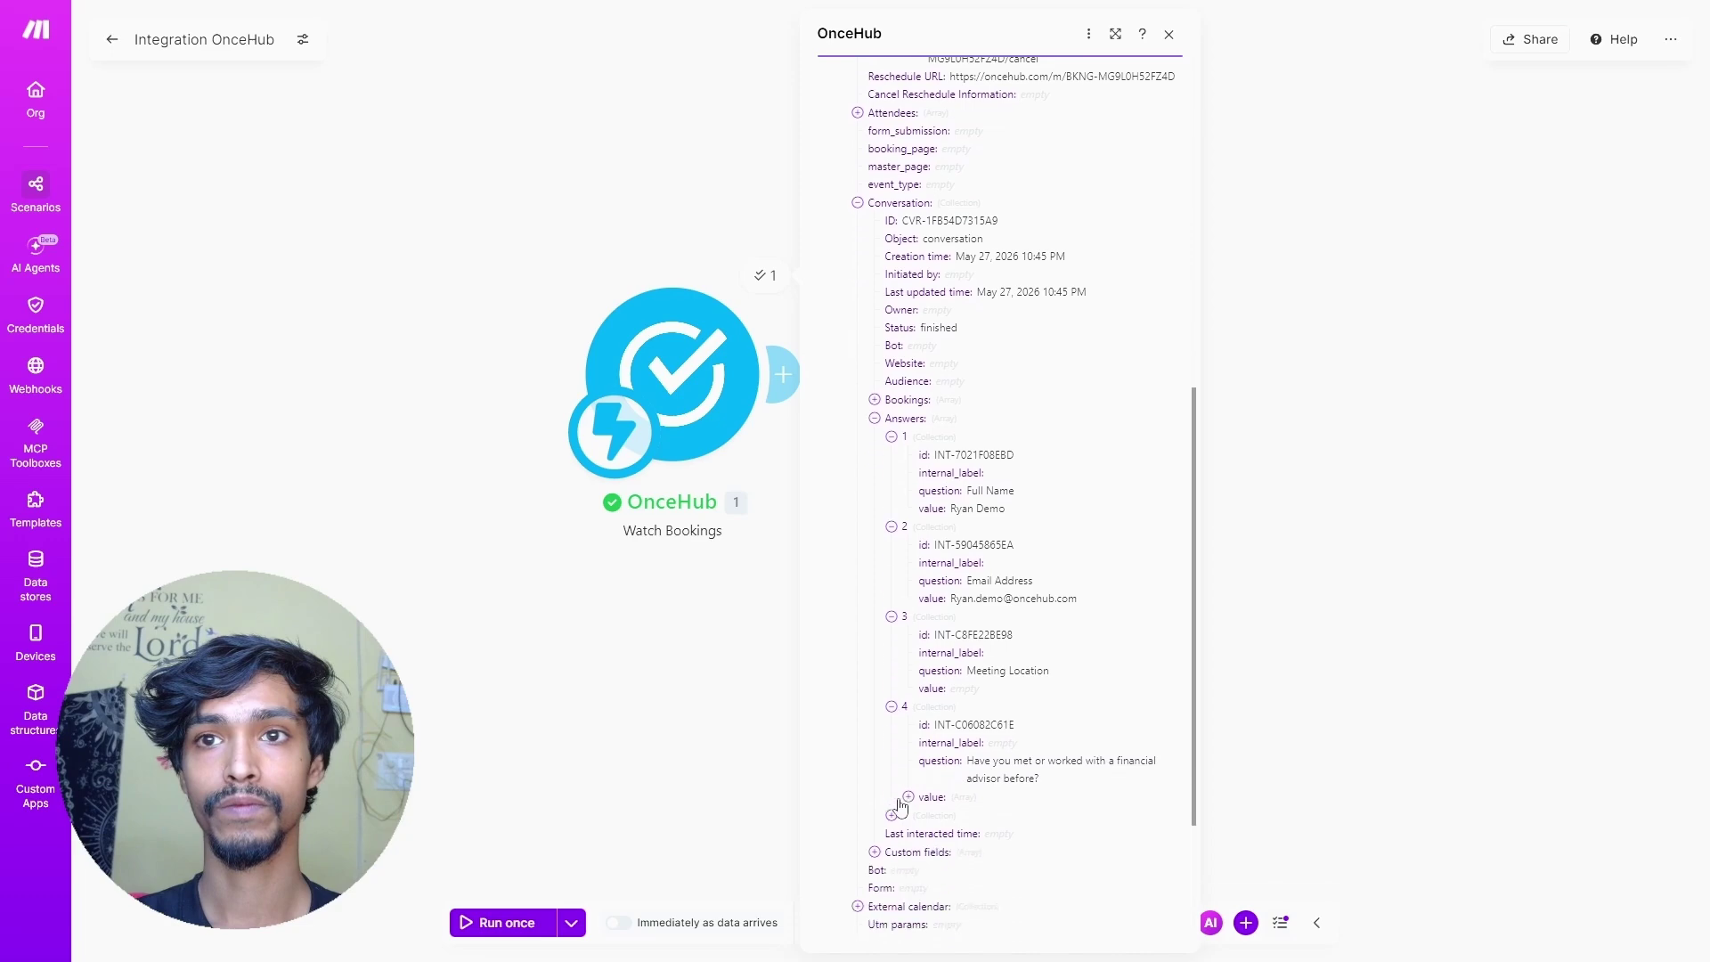
click(893, 727)
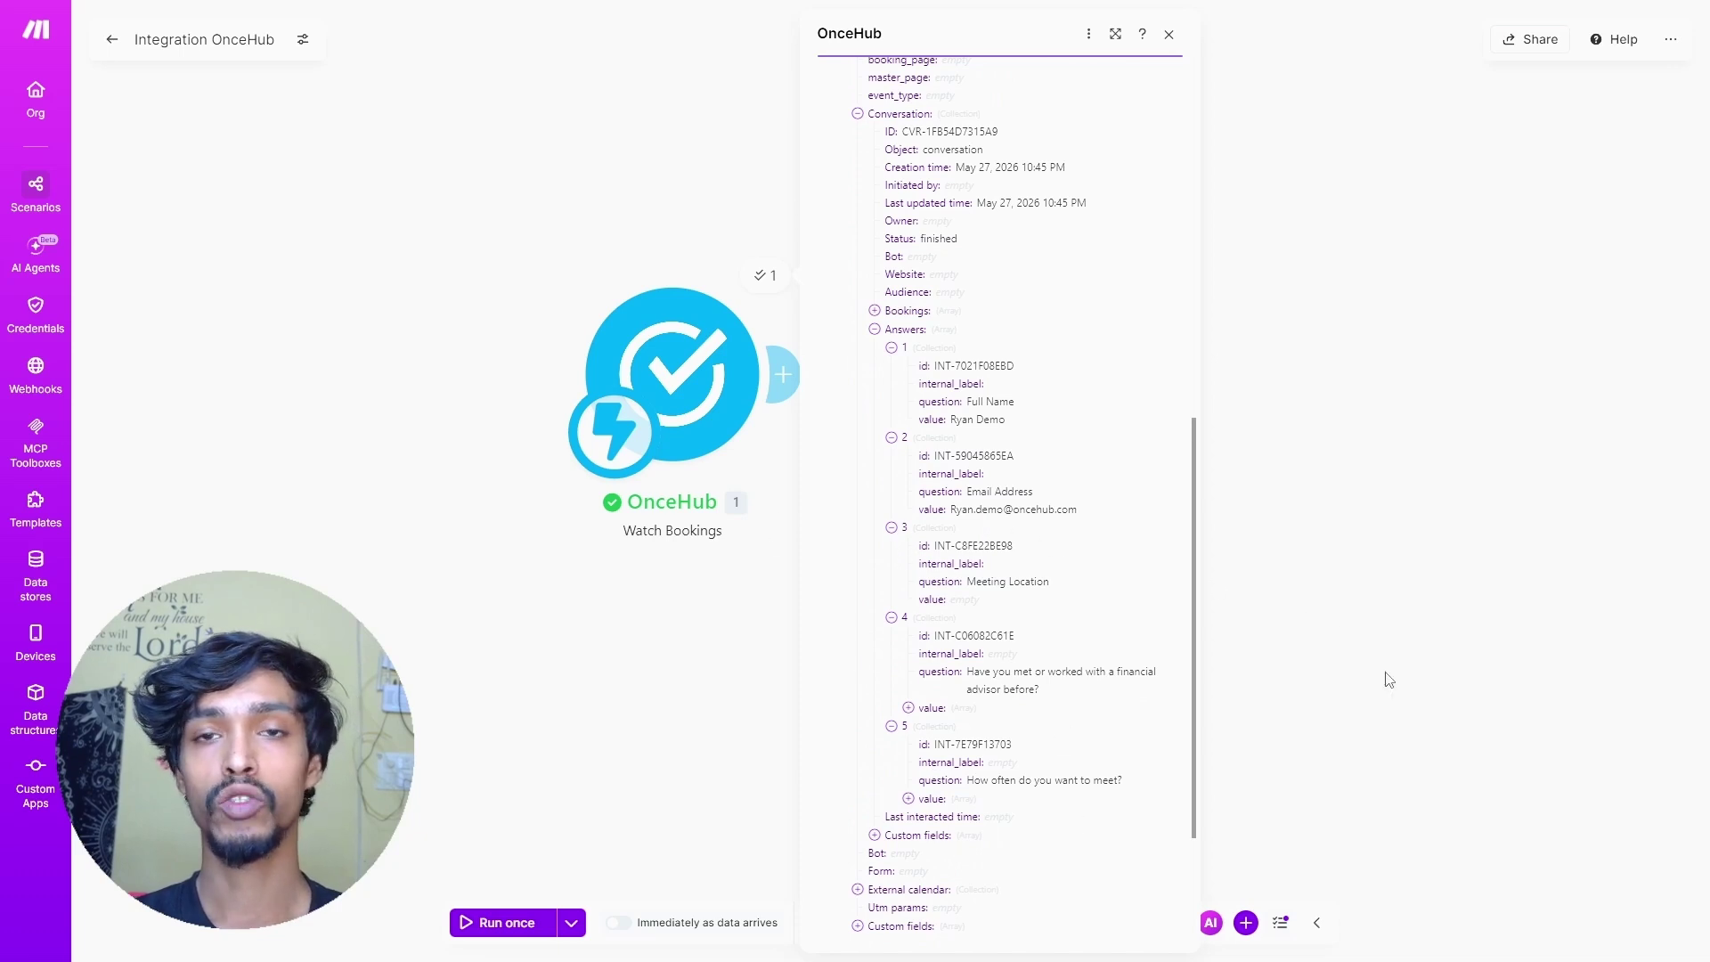
click(788, 375)
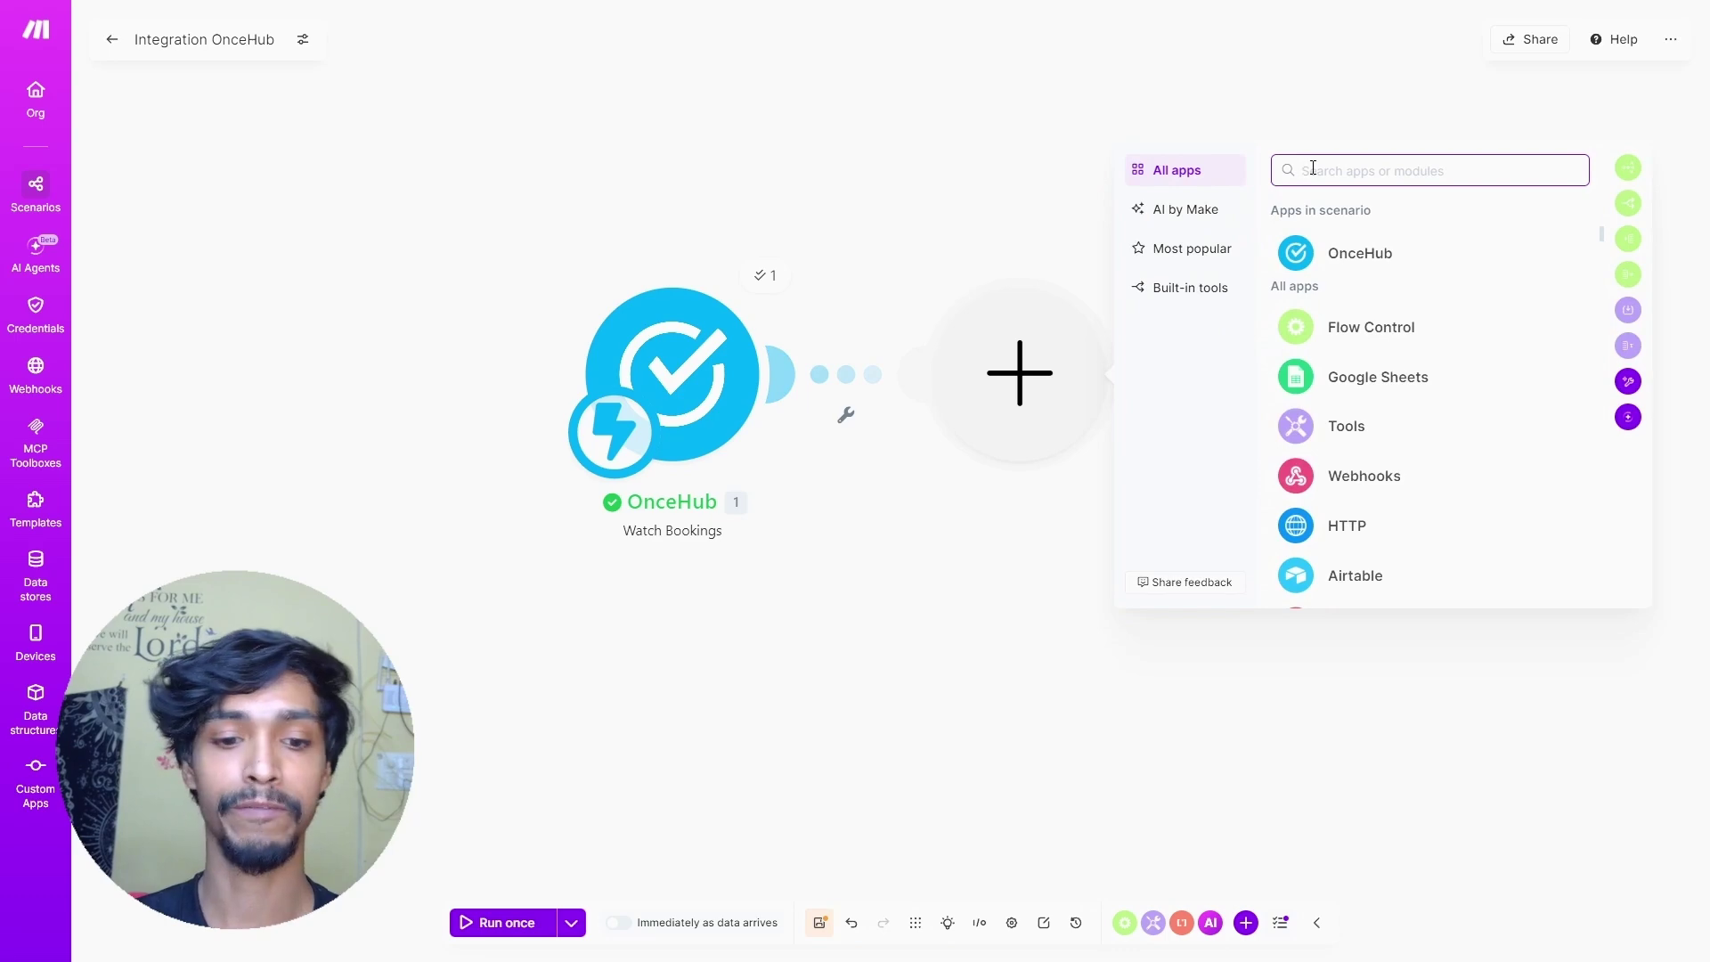
- Add a Google Sheets Add a Row module targeting the OnceHub Bookings spreadsheet
text(Google Sheet)
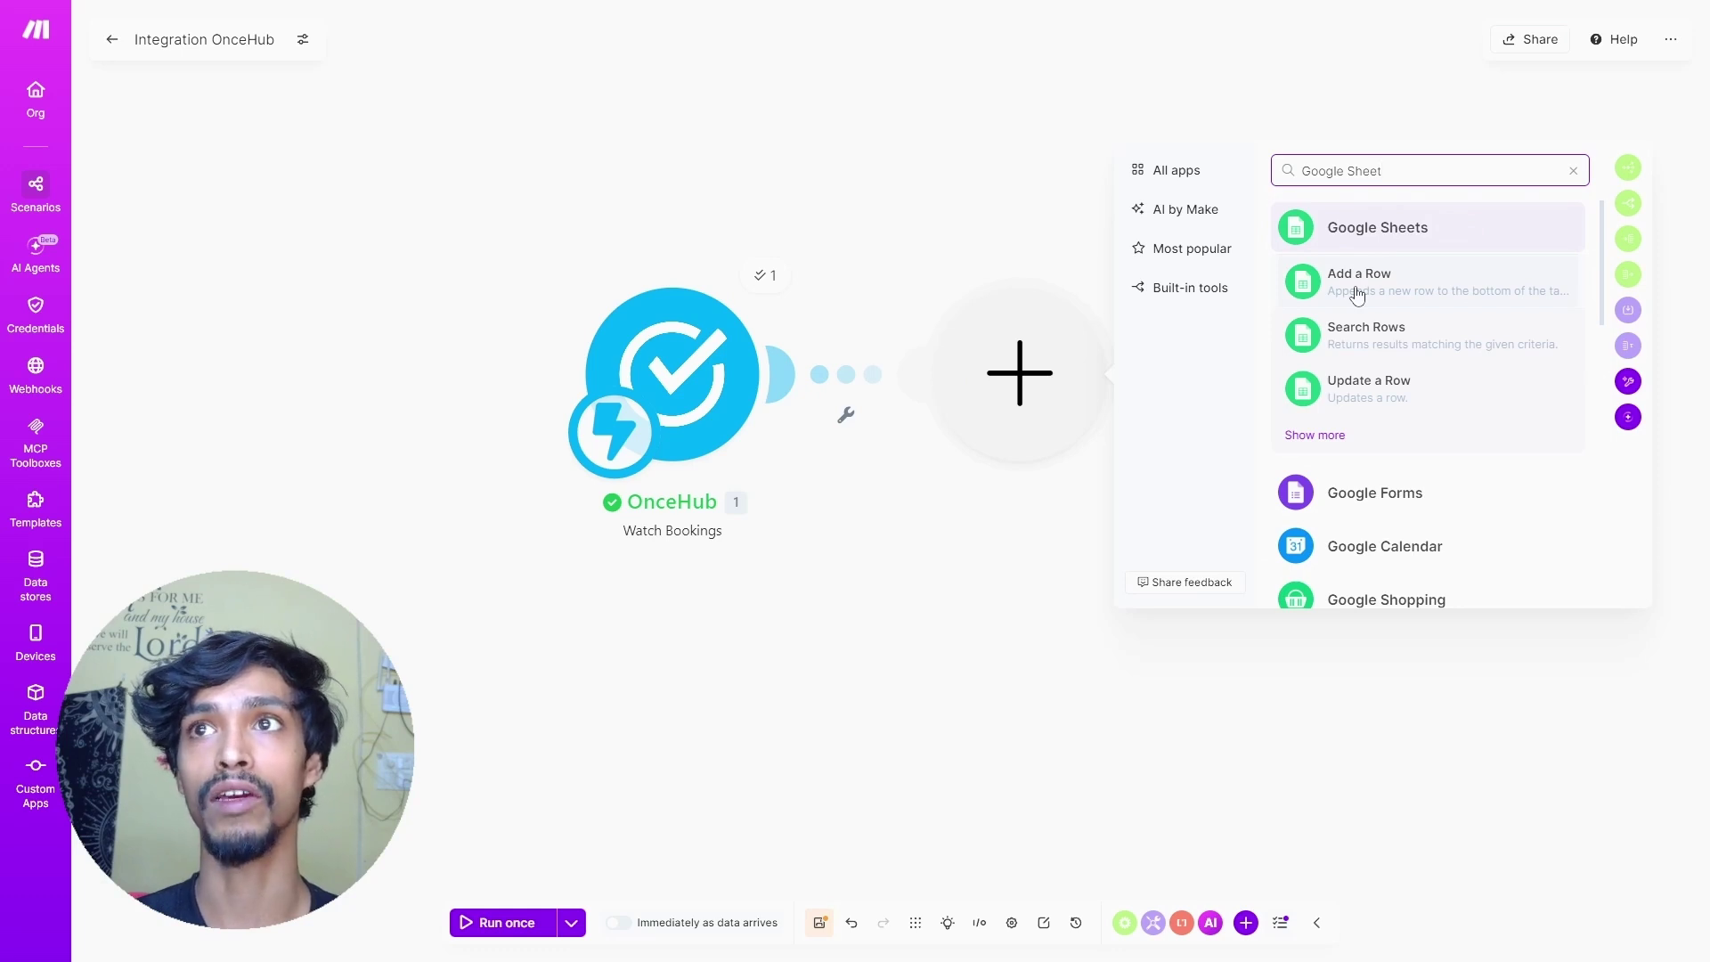
click(1358, 295)
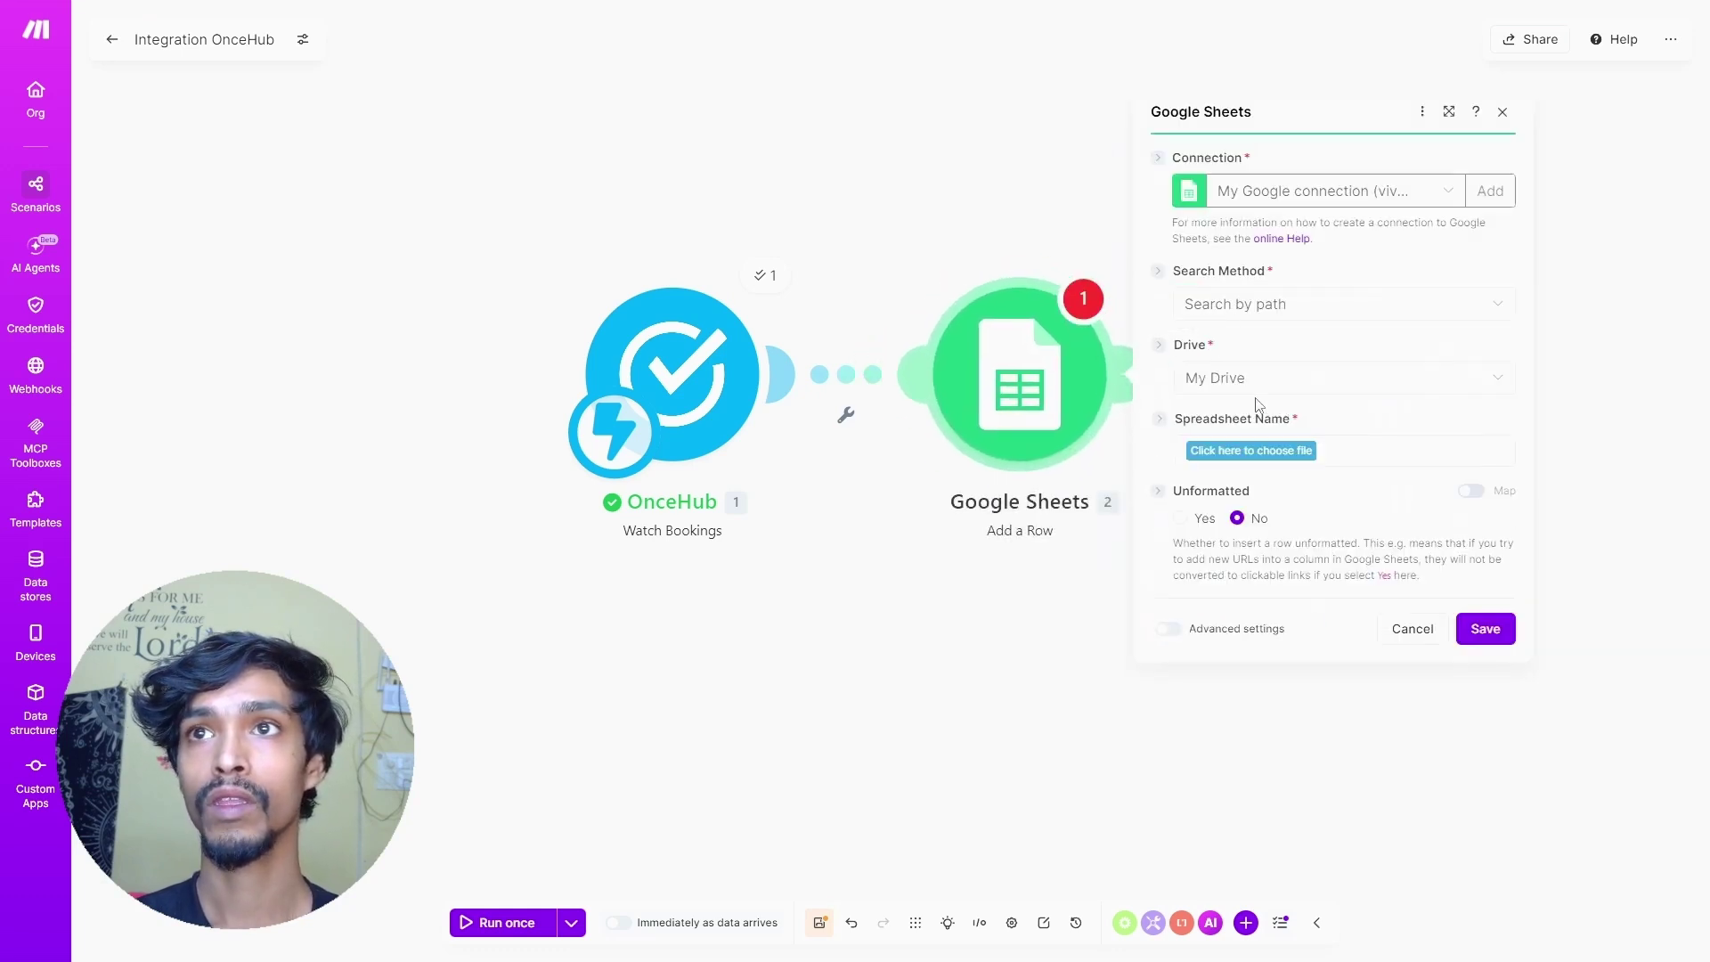
click(1259, 456)
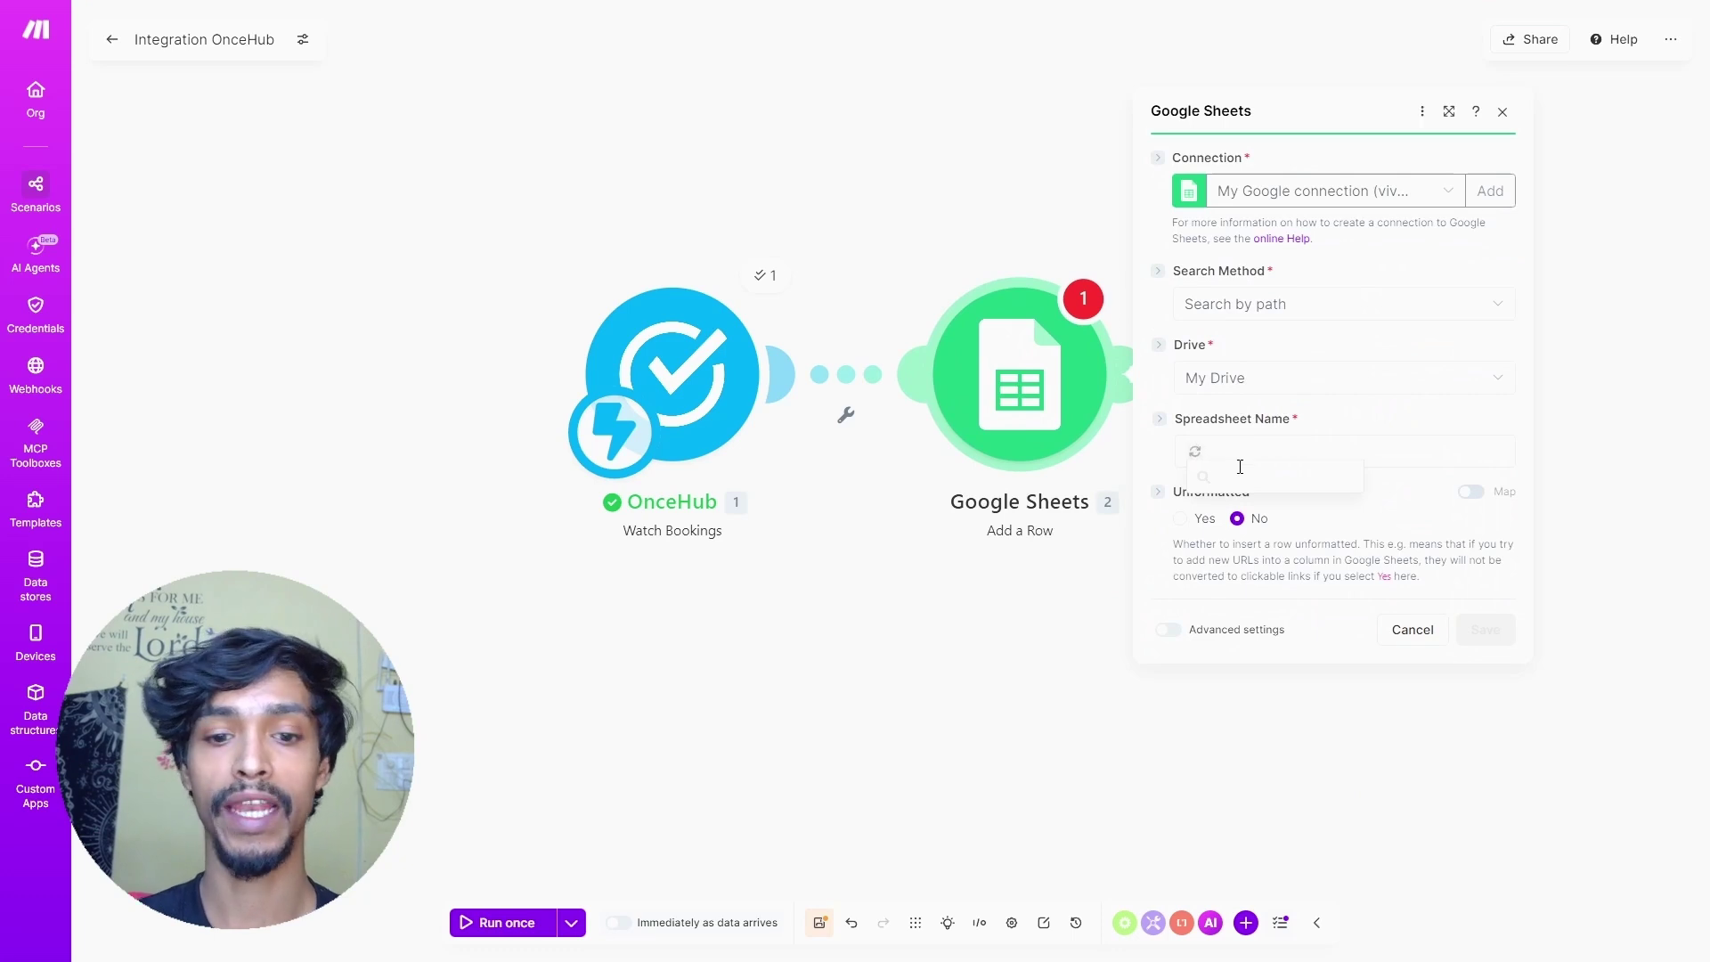
text(Book)
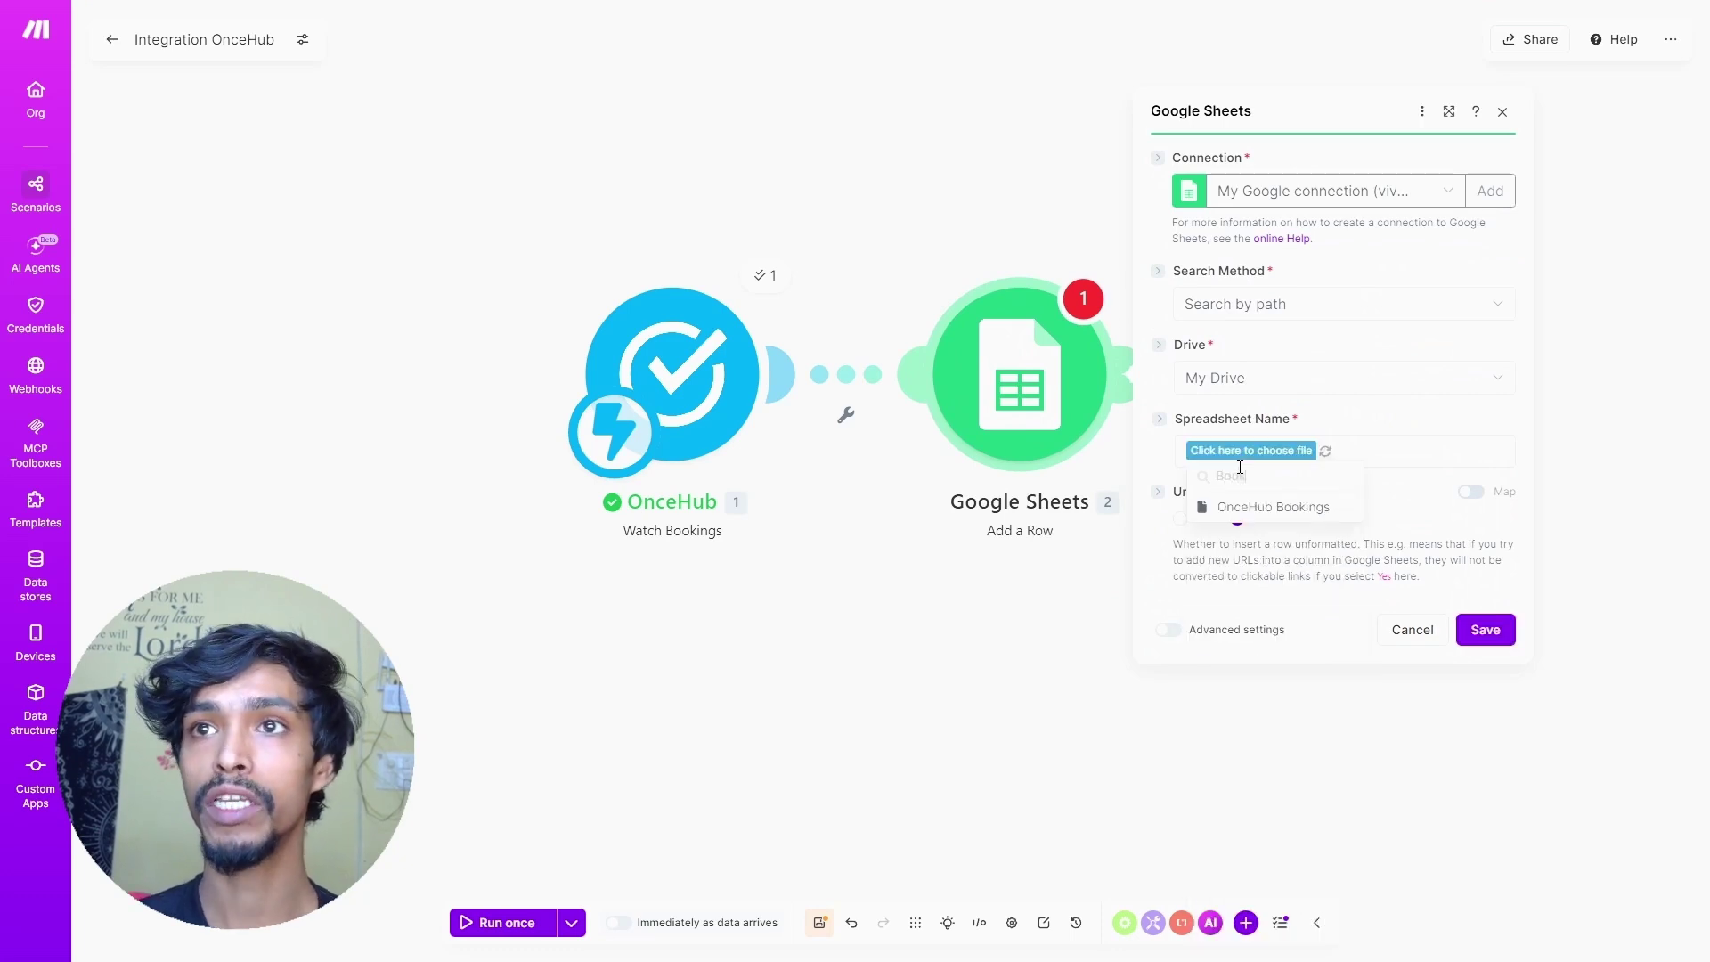
click(1247, 507)
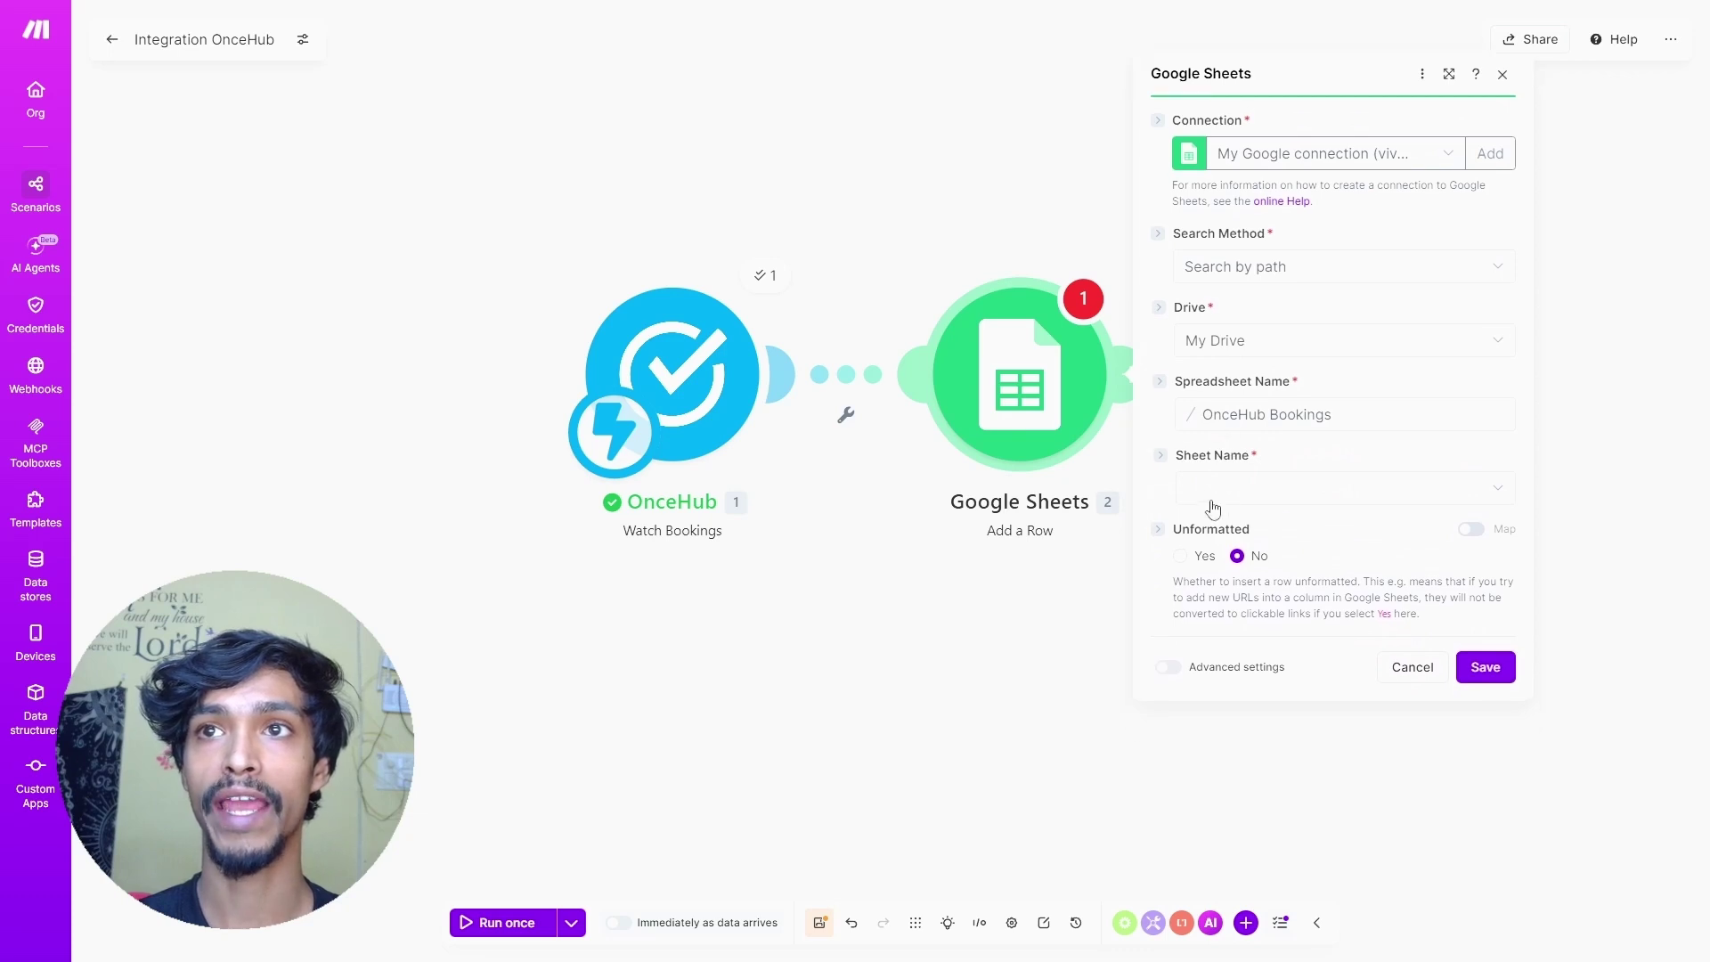
- Select Sheet1 as the target sheet and focus the Name (A) column field
click(1213, 508)
click(1243, 531)
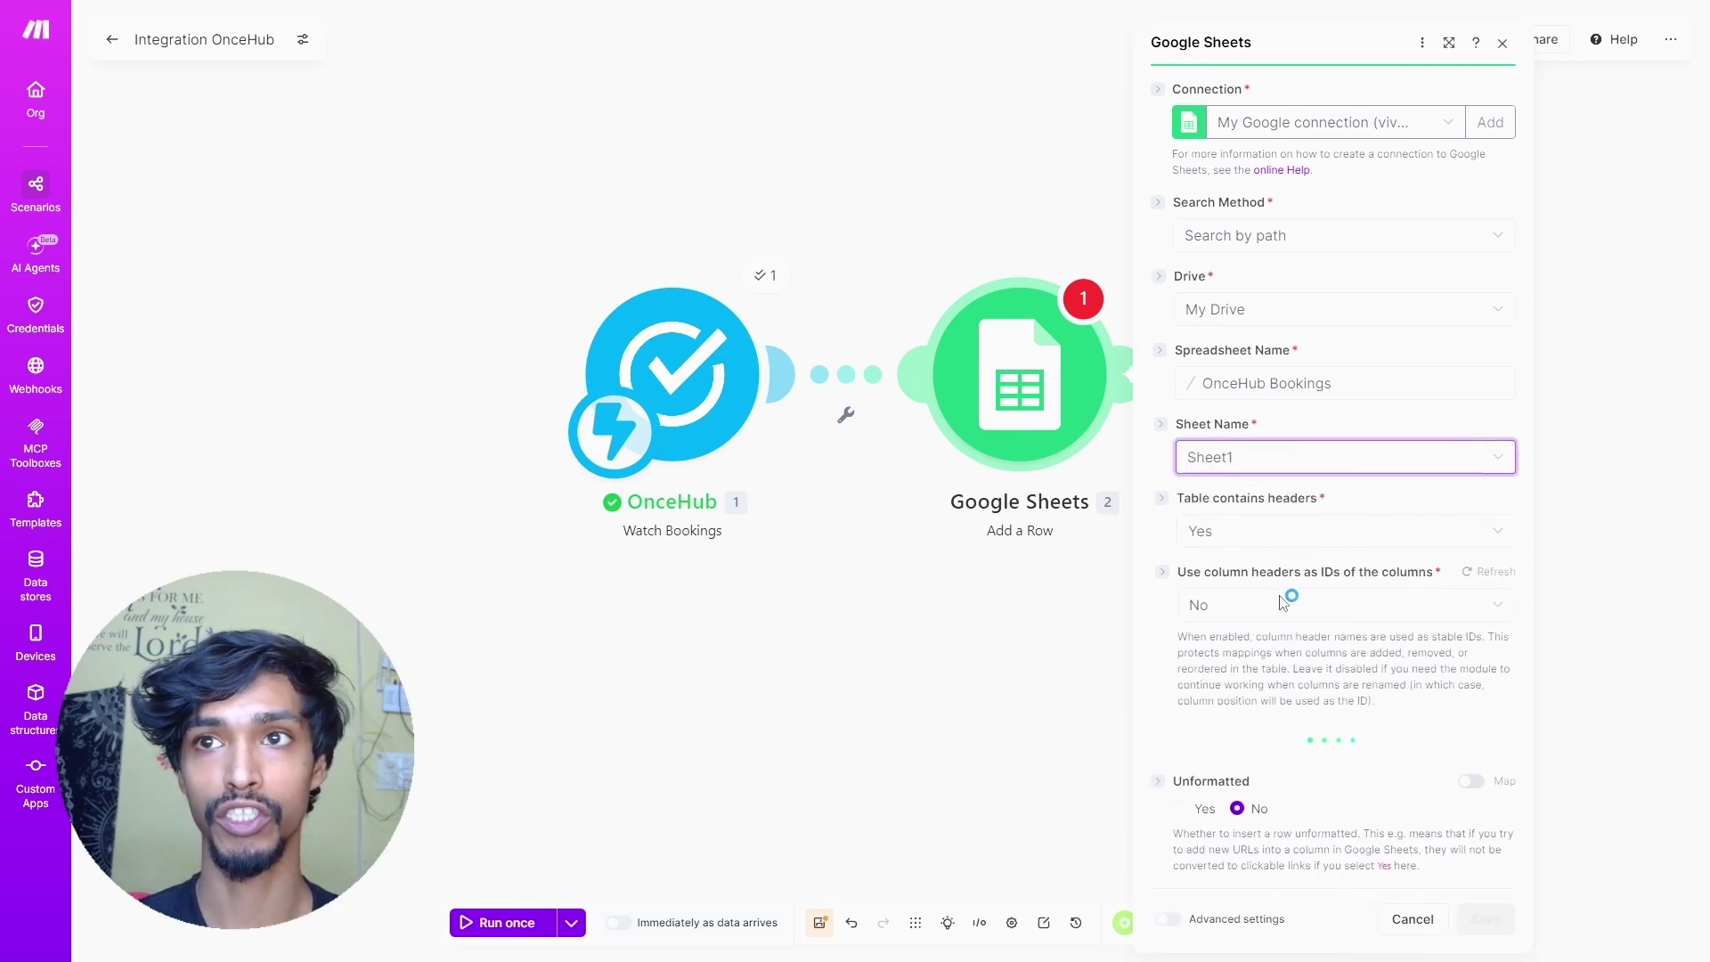
scroll(1247, 599, down, 3)
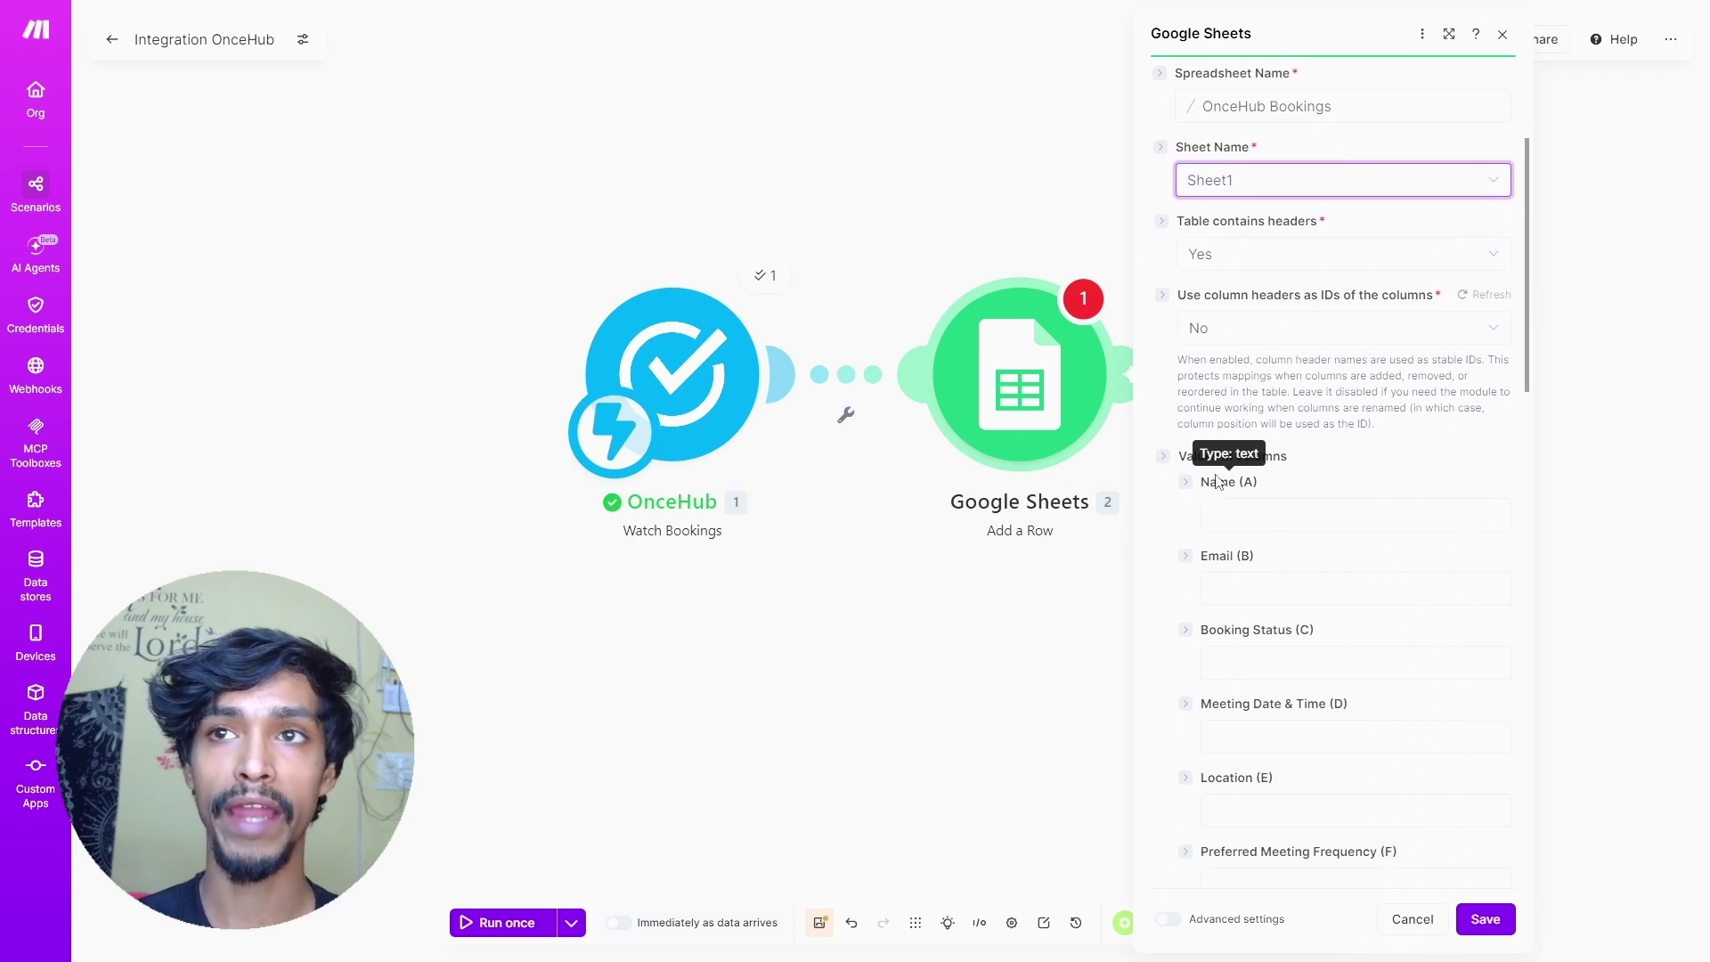
scroll(1219, 486, down, 1)
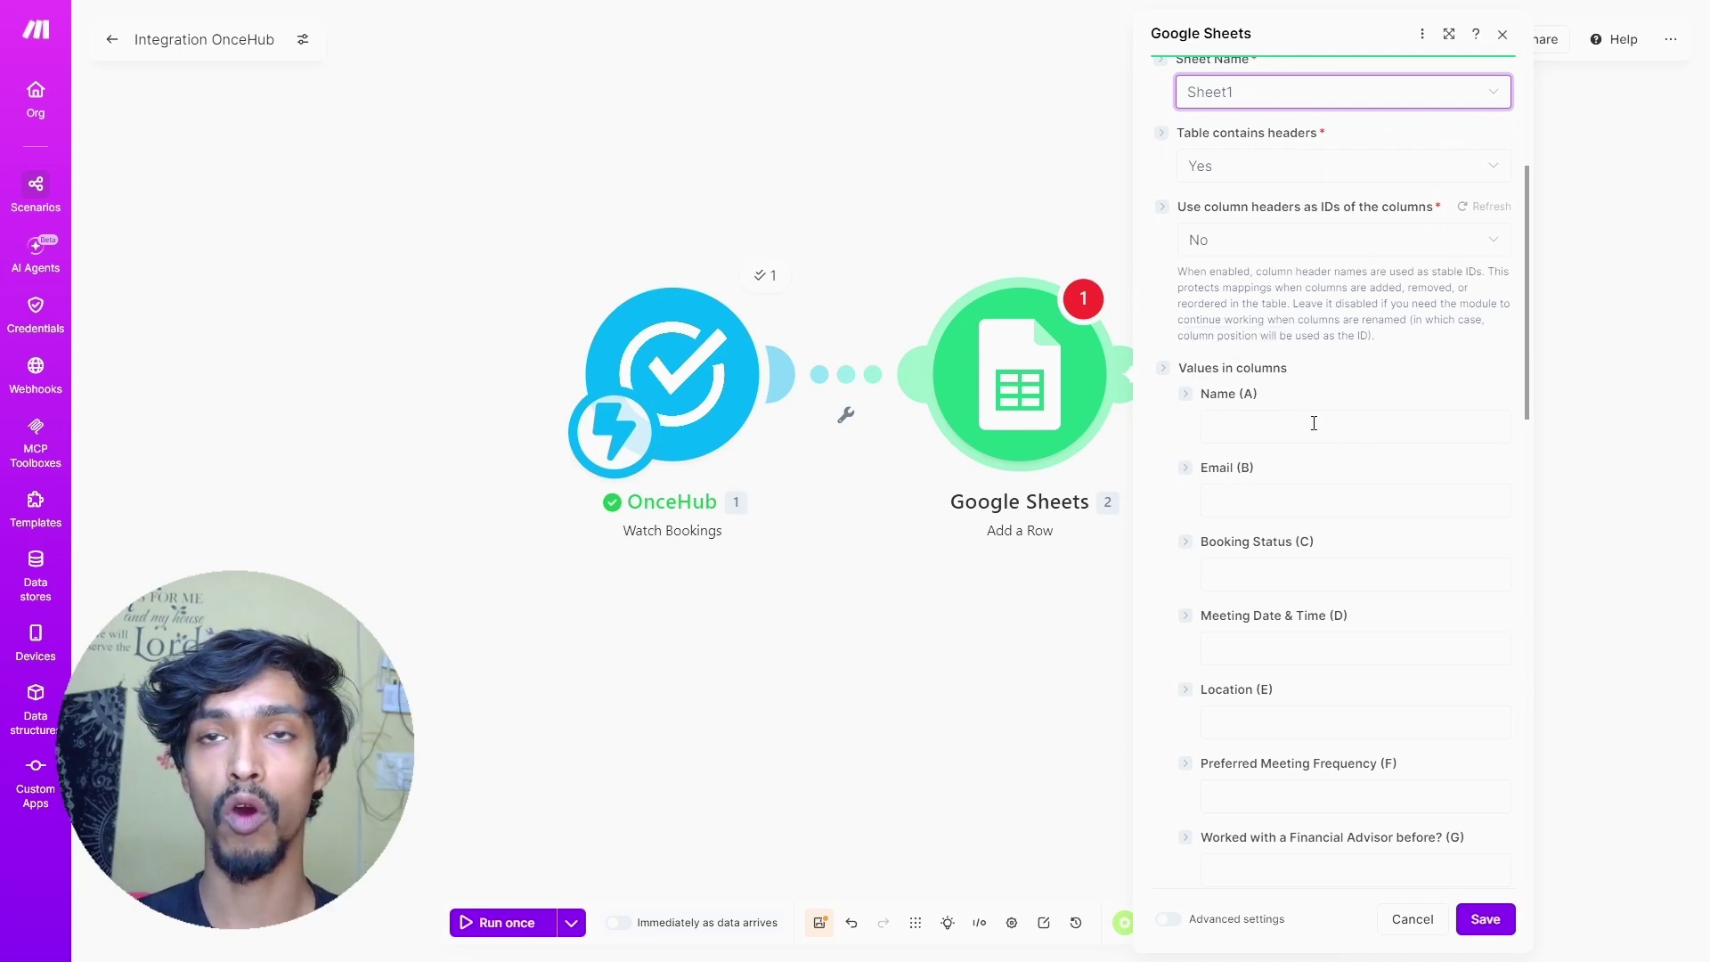
drag(677, 344, 428, 344)
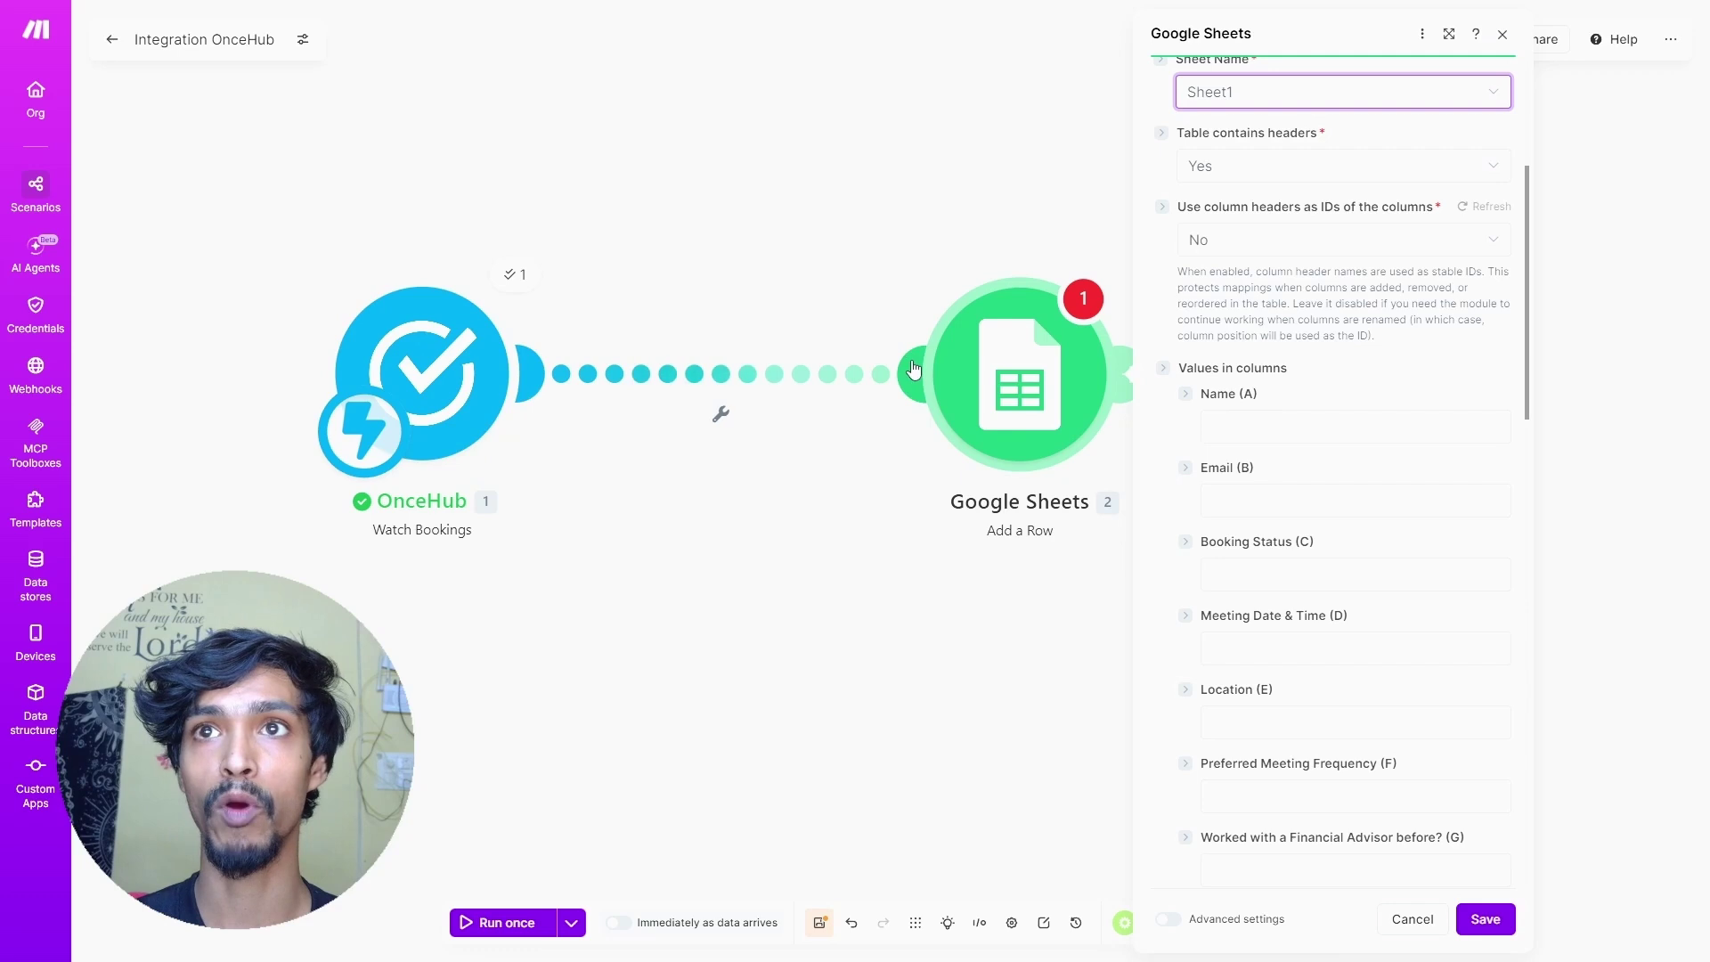
click(1232, 428)
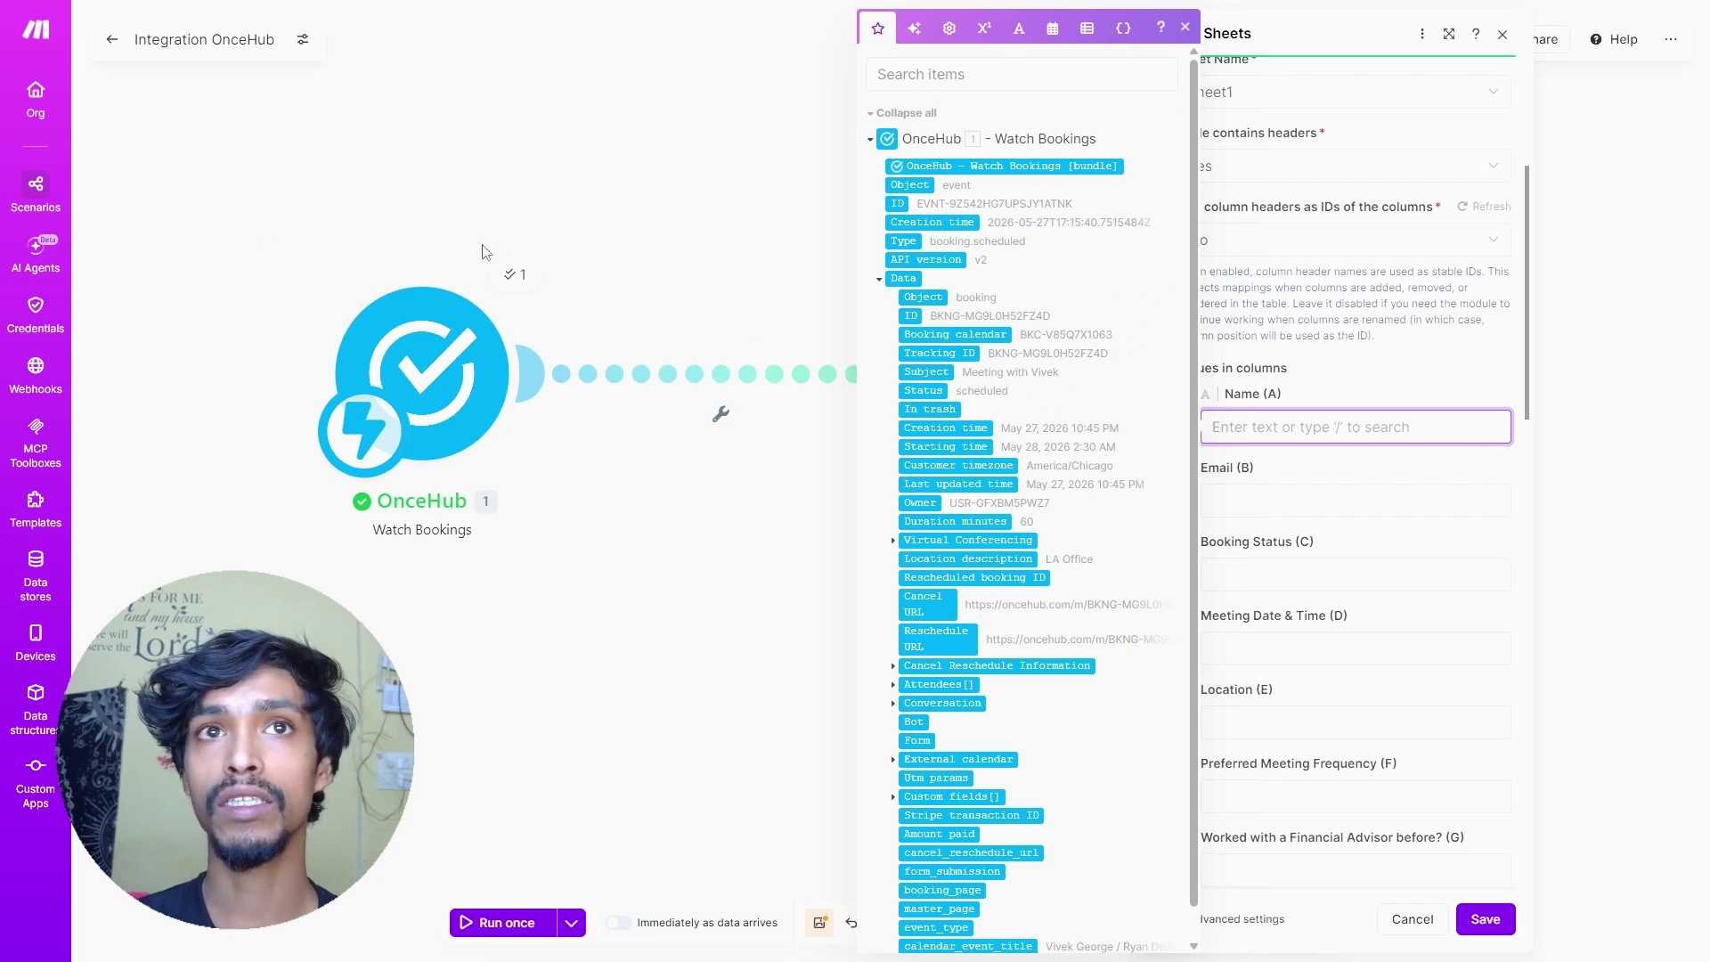
- Map Name (A) to {{1.data.conversation.answers[1].value}}, the first booking answer
click(511, 278)
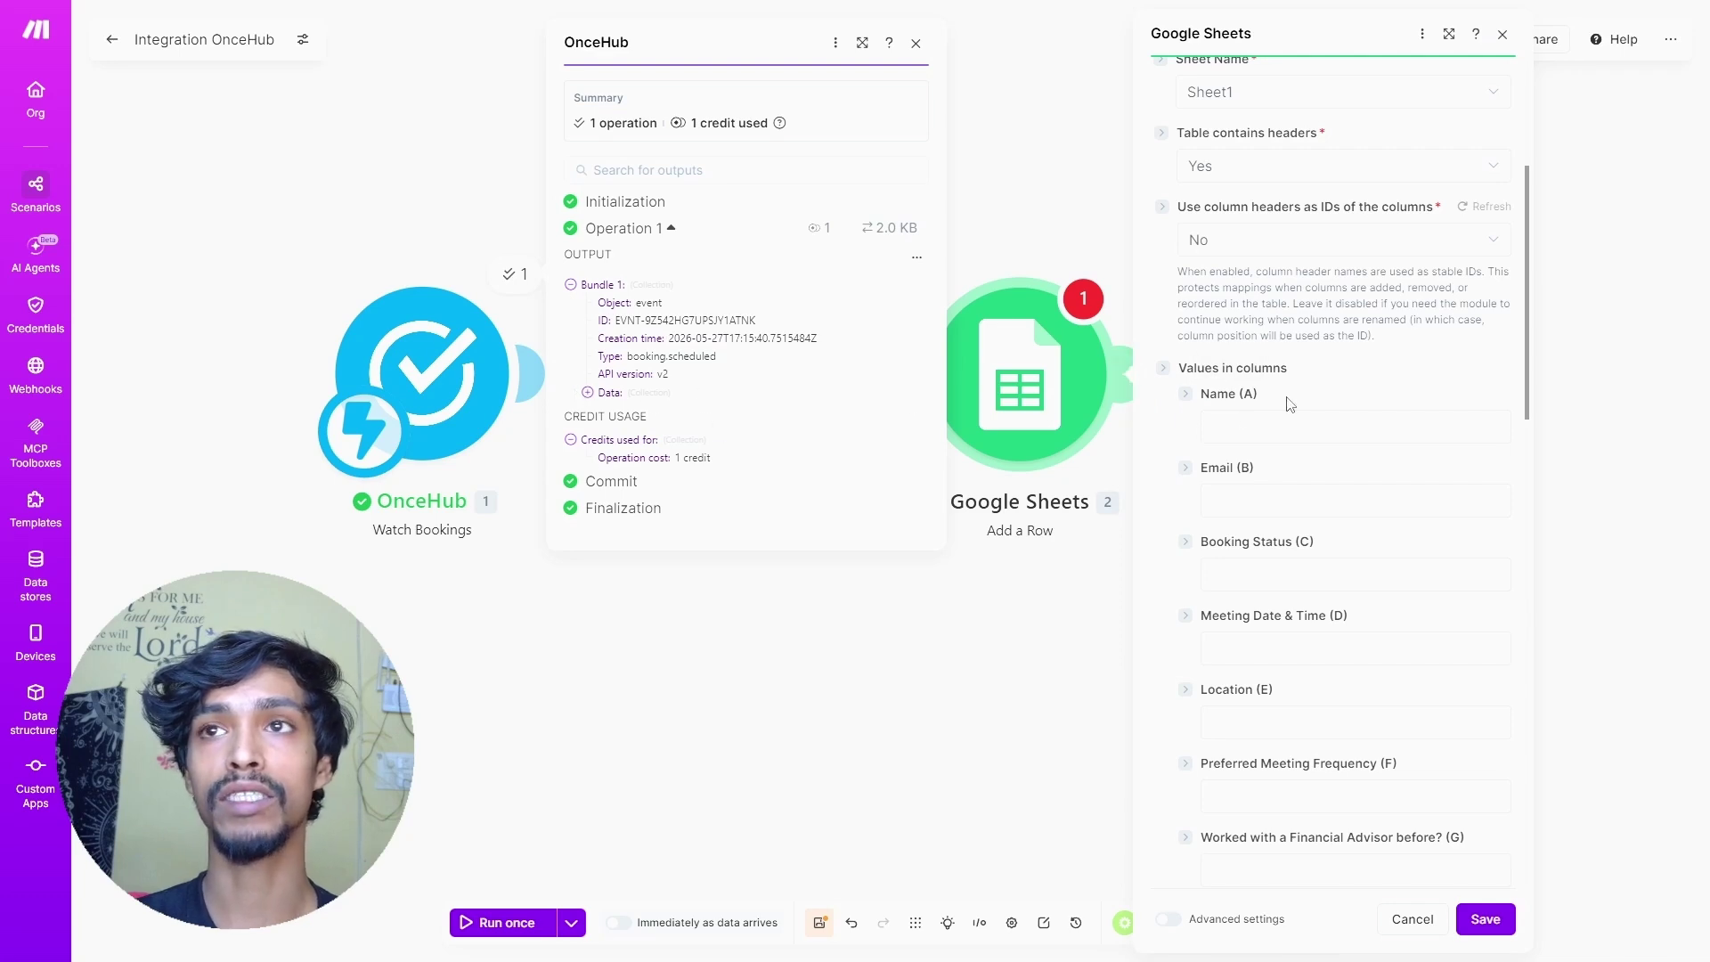
click(587, 392)
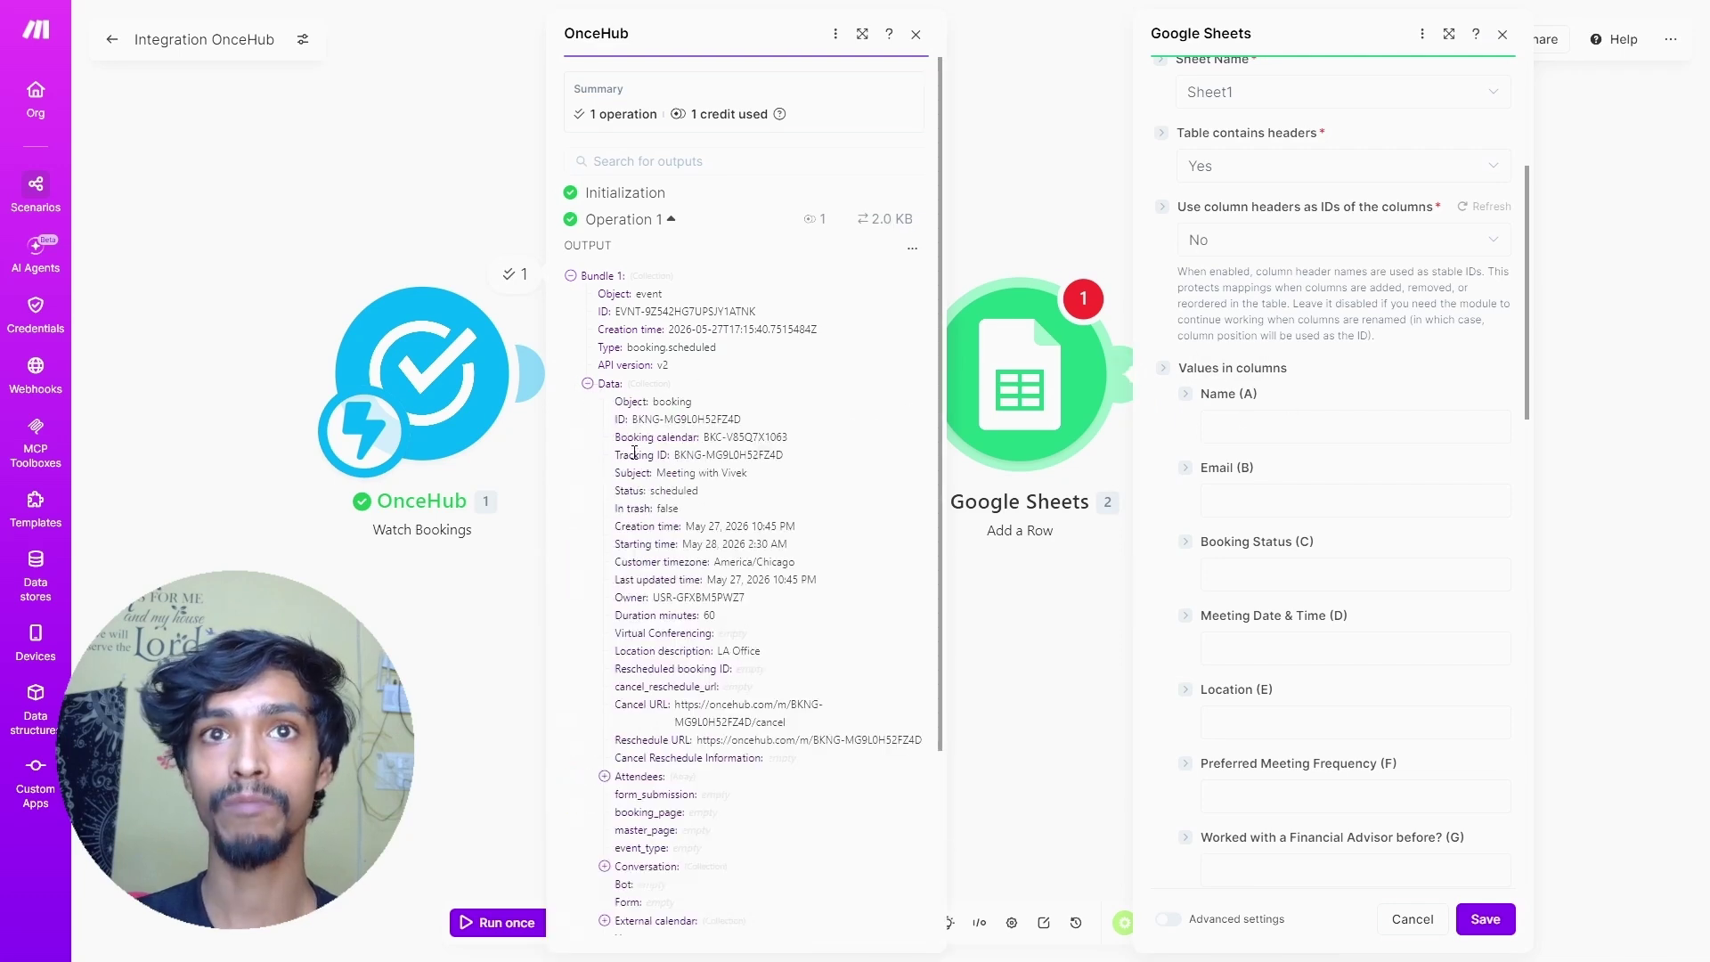
scroll(611, 534, down, 3)
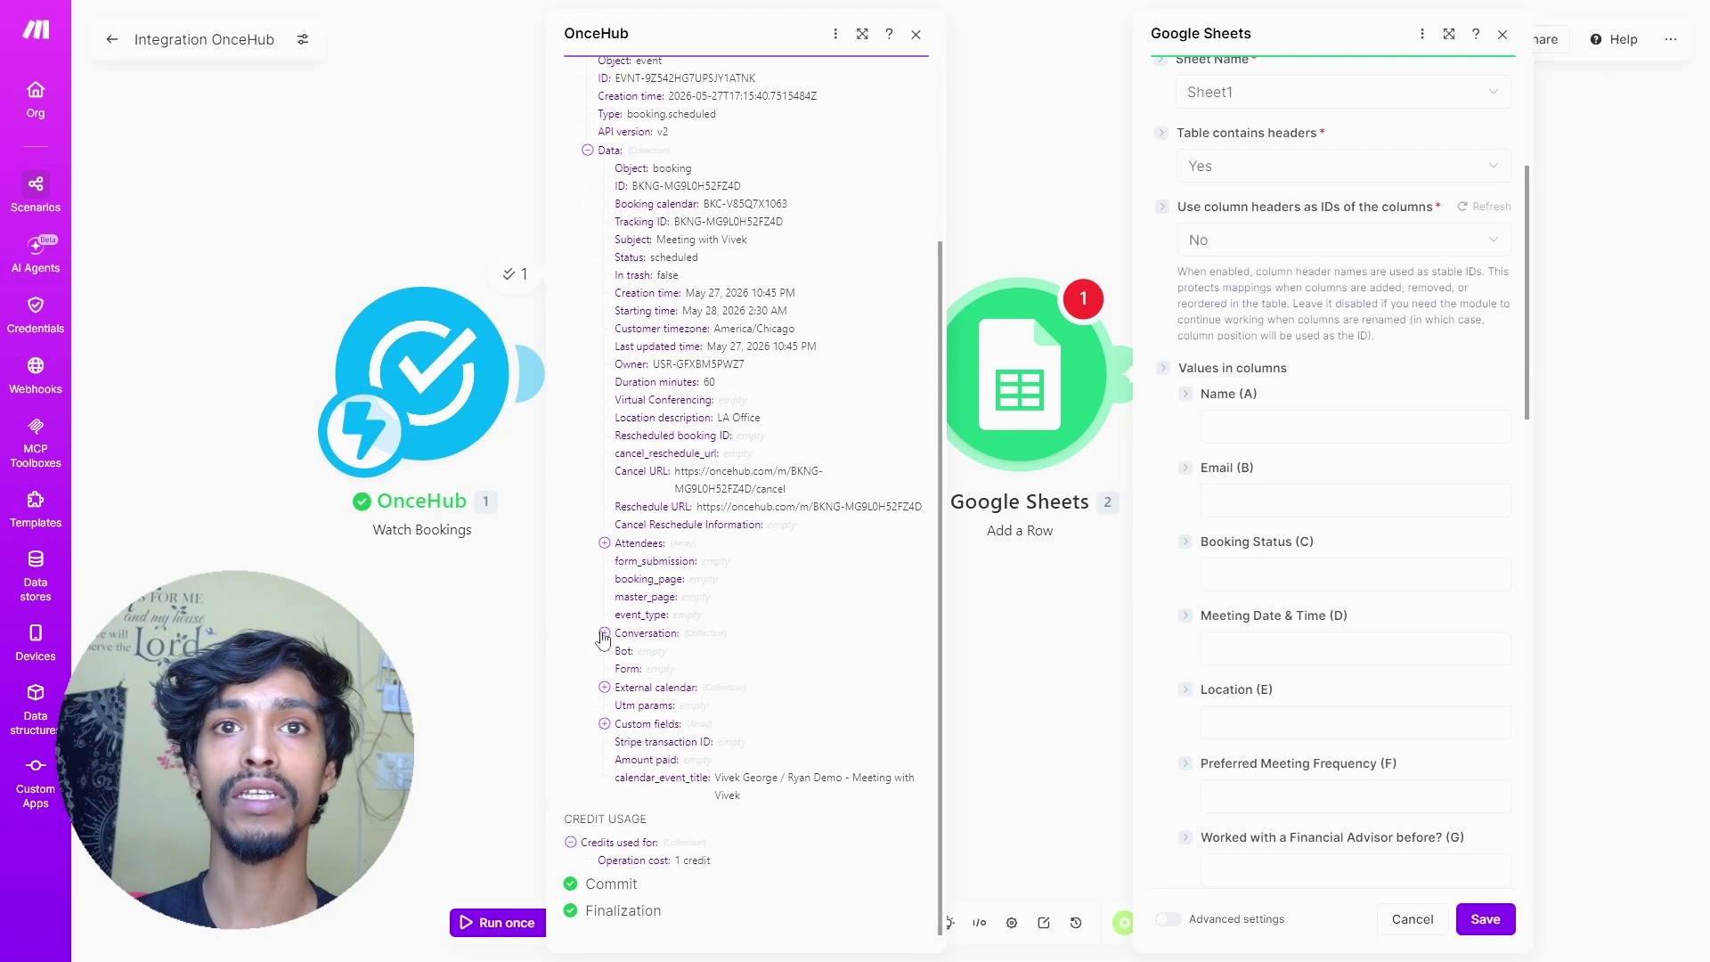
click(605, 634)
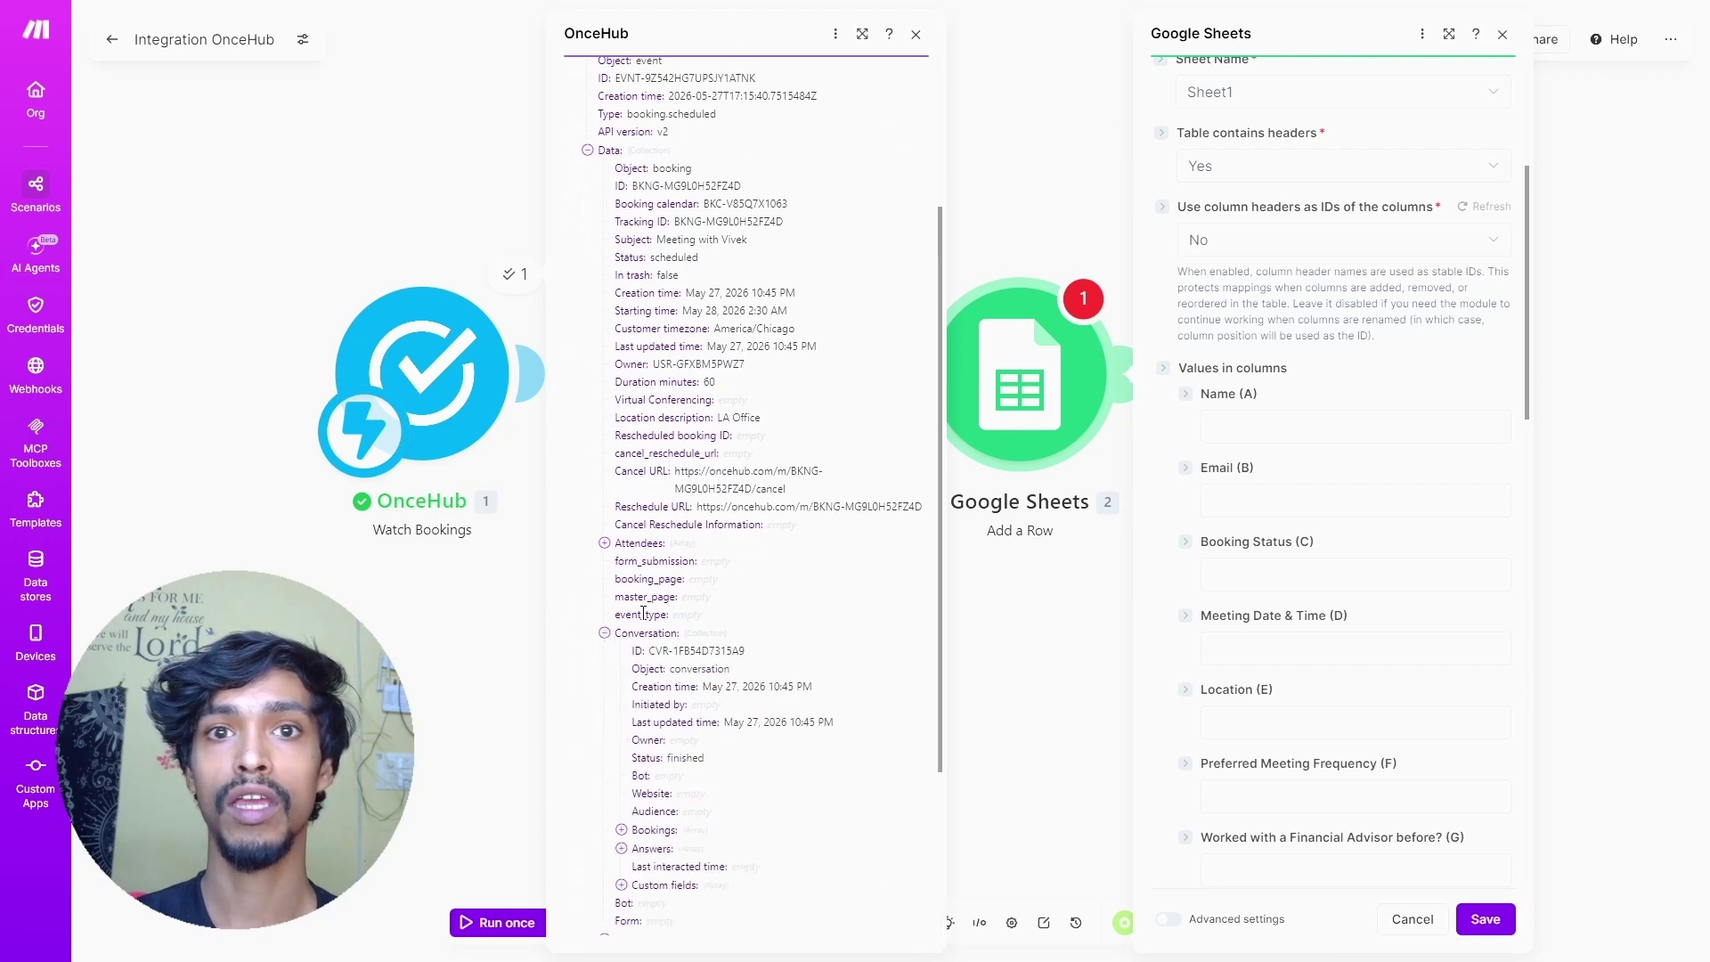
click(621, 848)
scroll(645, 728, down, 2)
scroll(644, 729, down, 2)
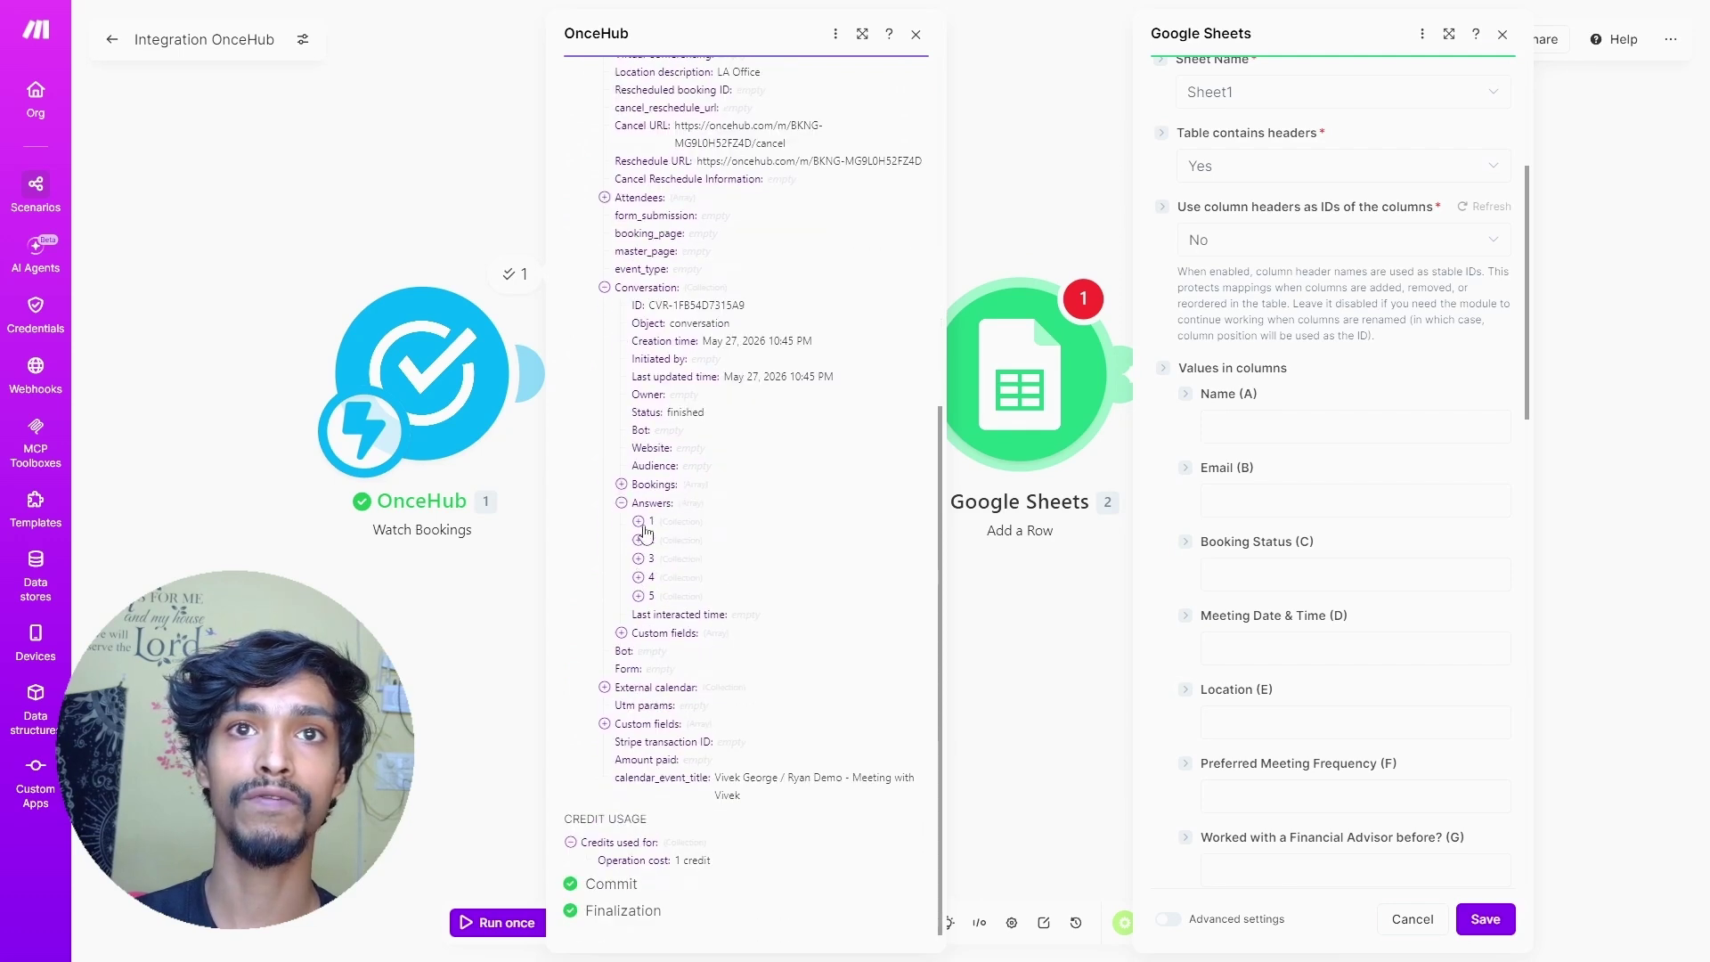
click(640, 522)
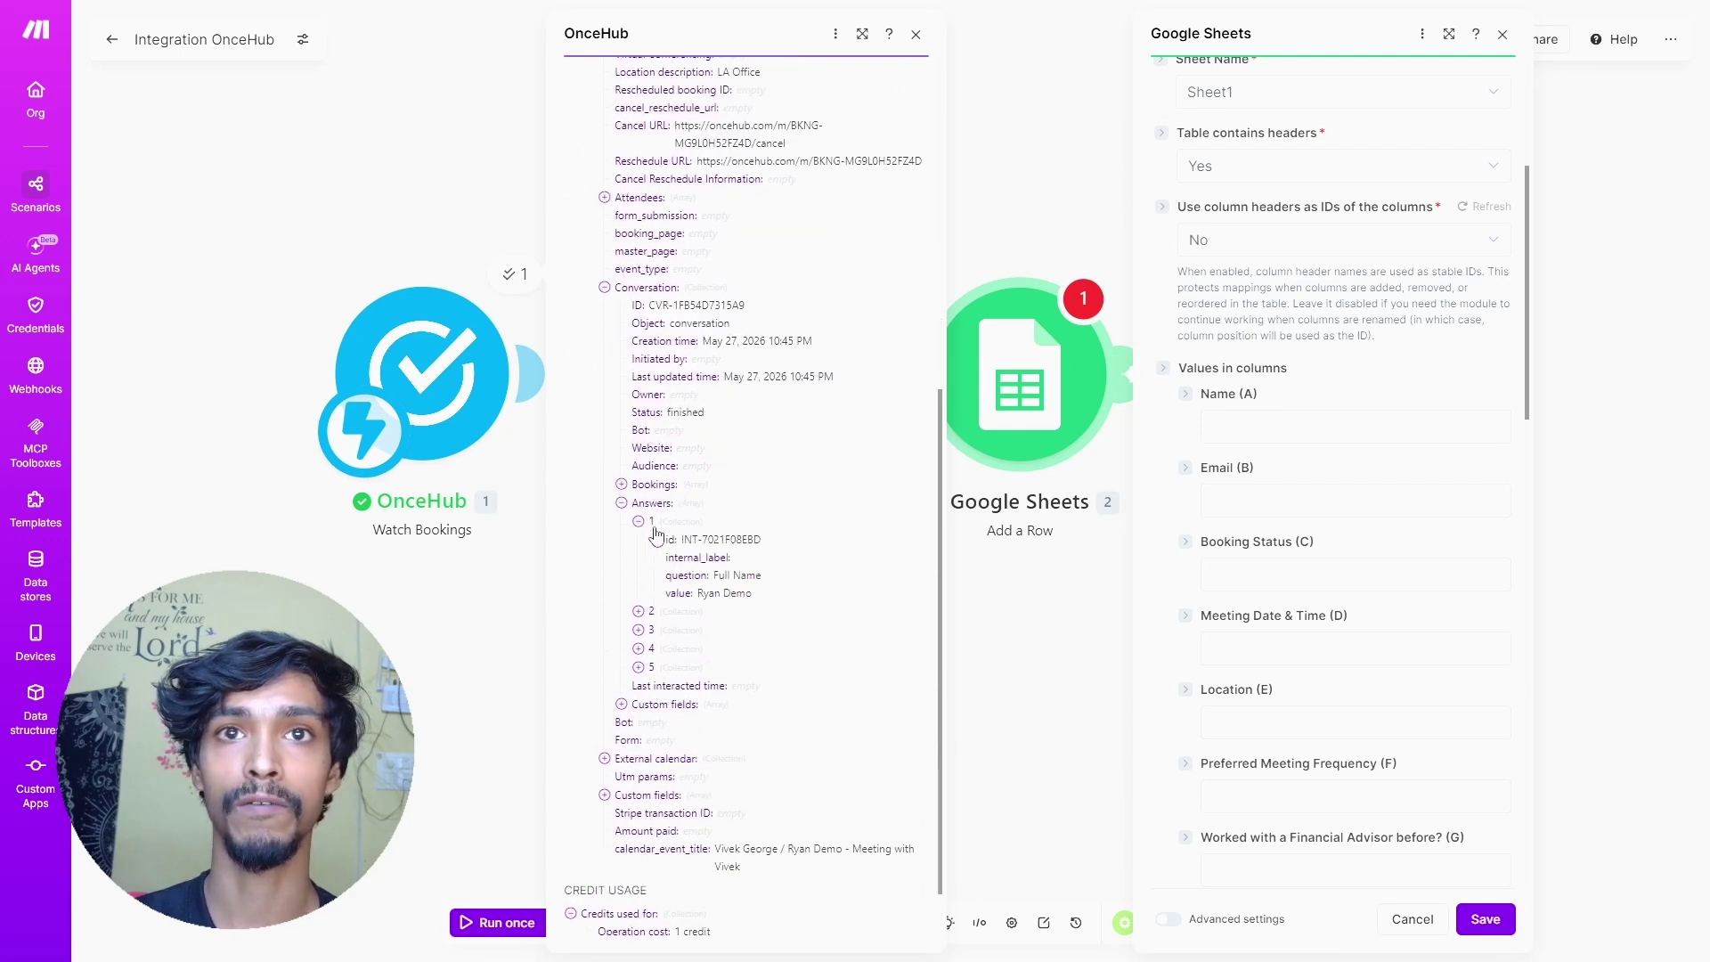
click(1253, 428)
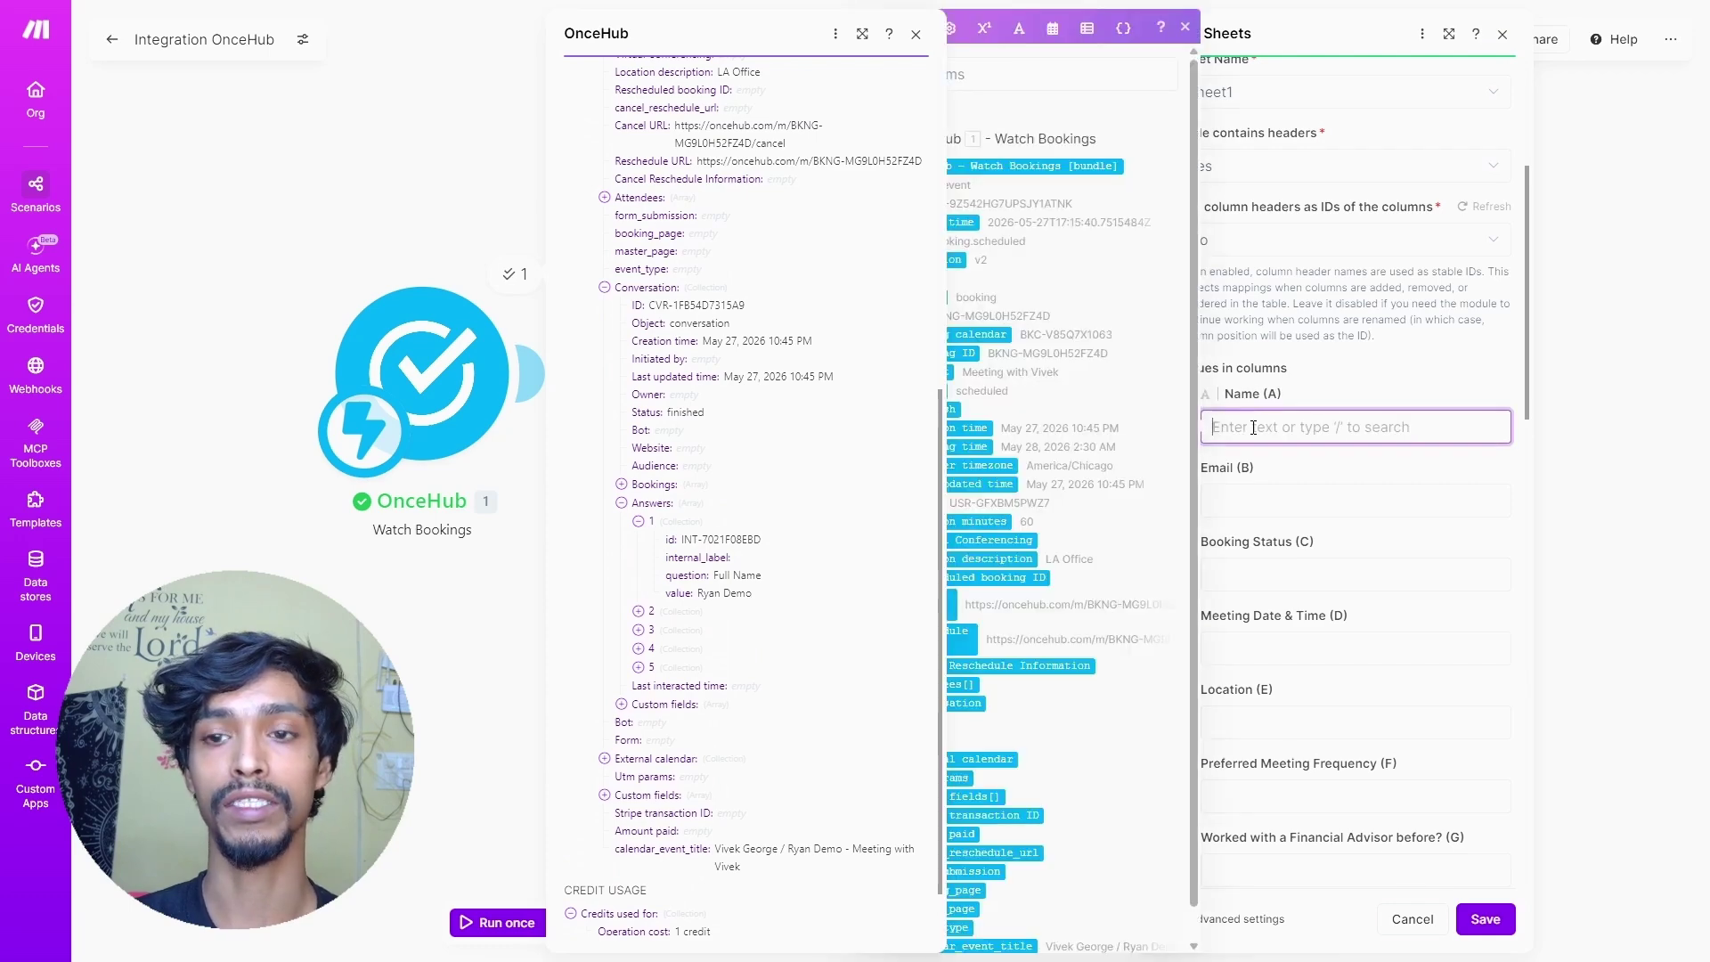
text({{1.)
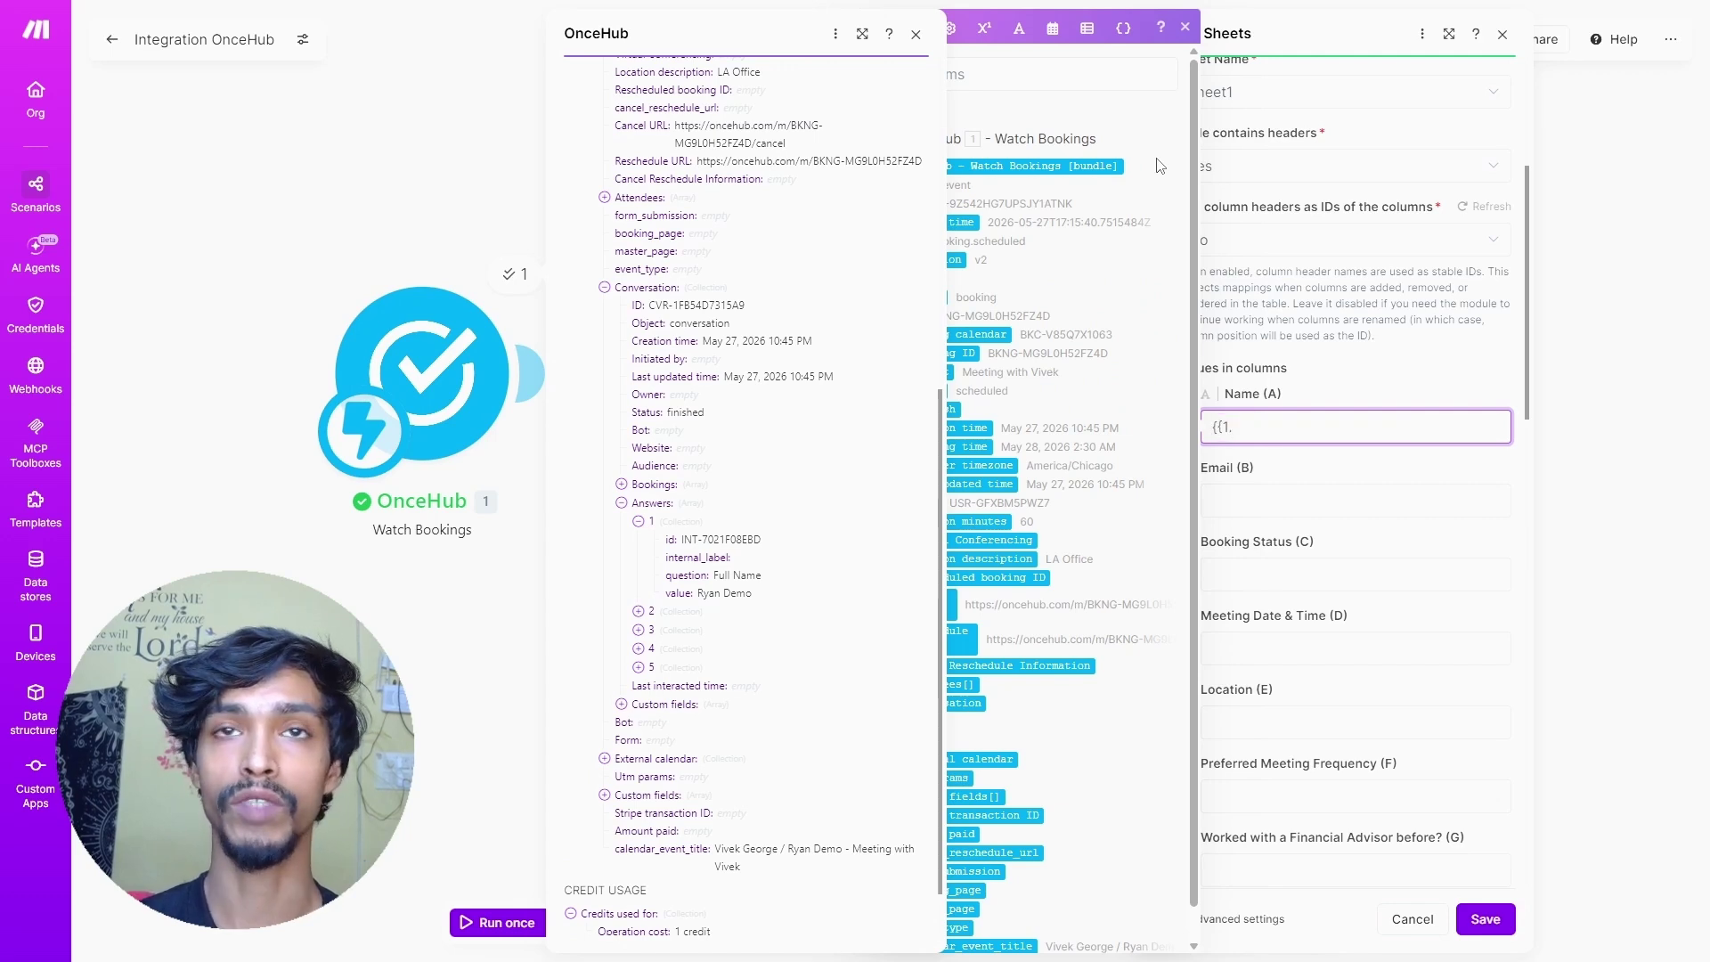
text(data.co)
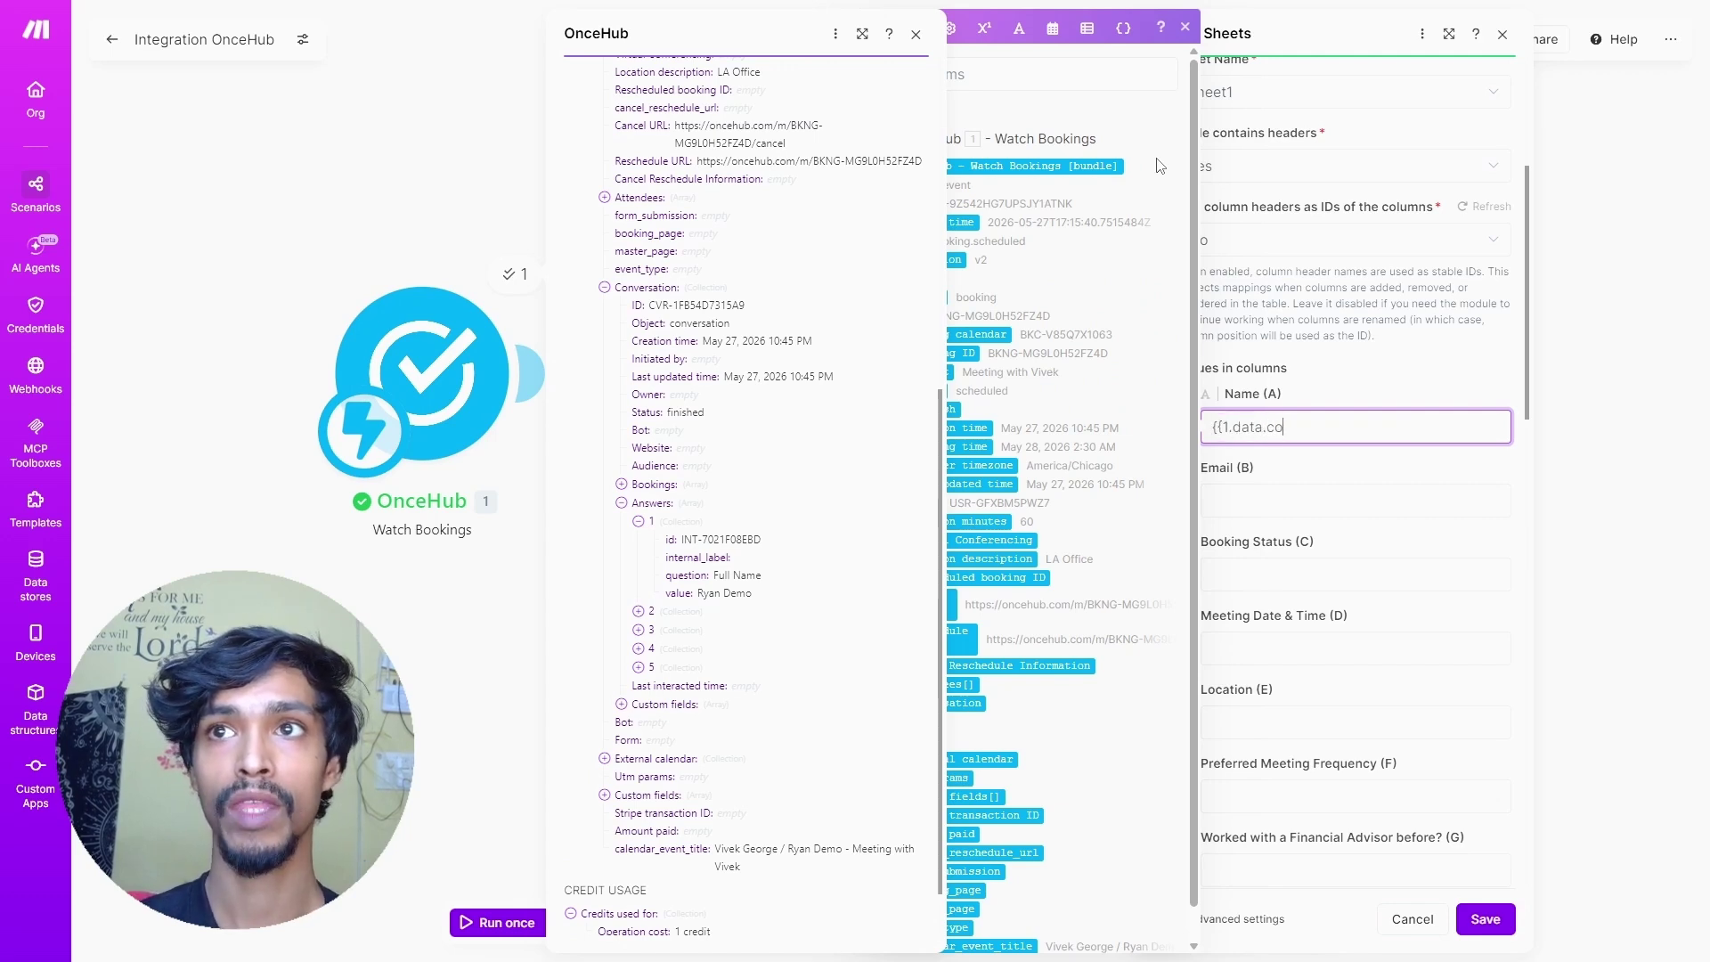
text(nversation.answers[1].)
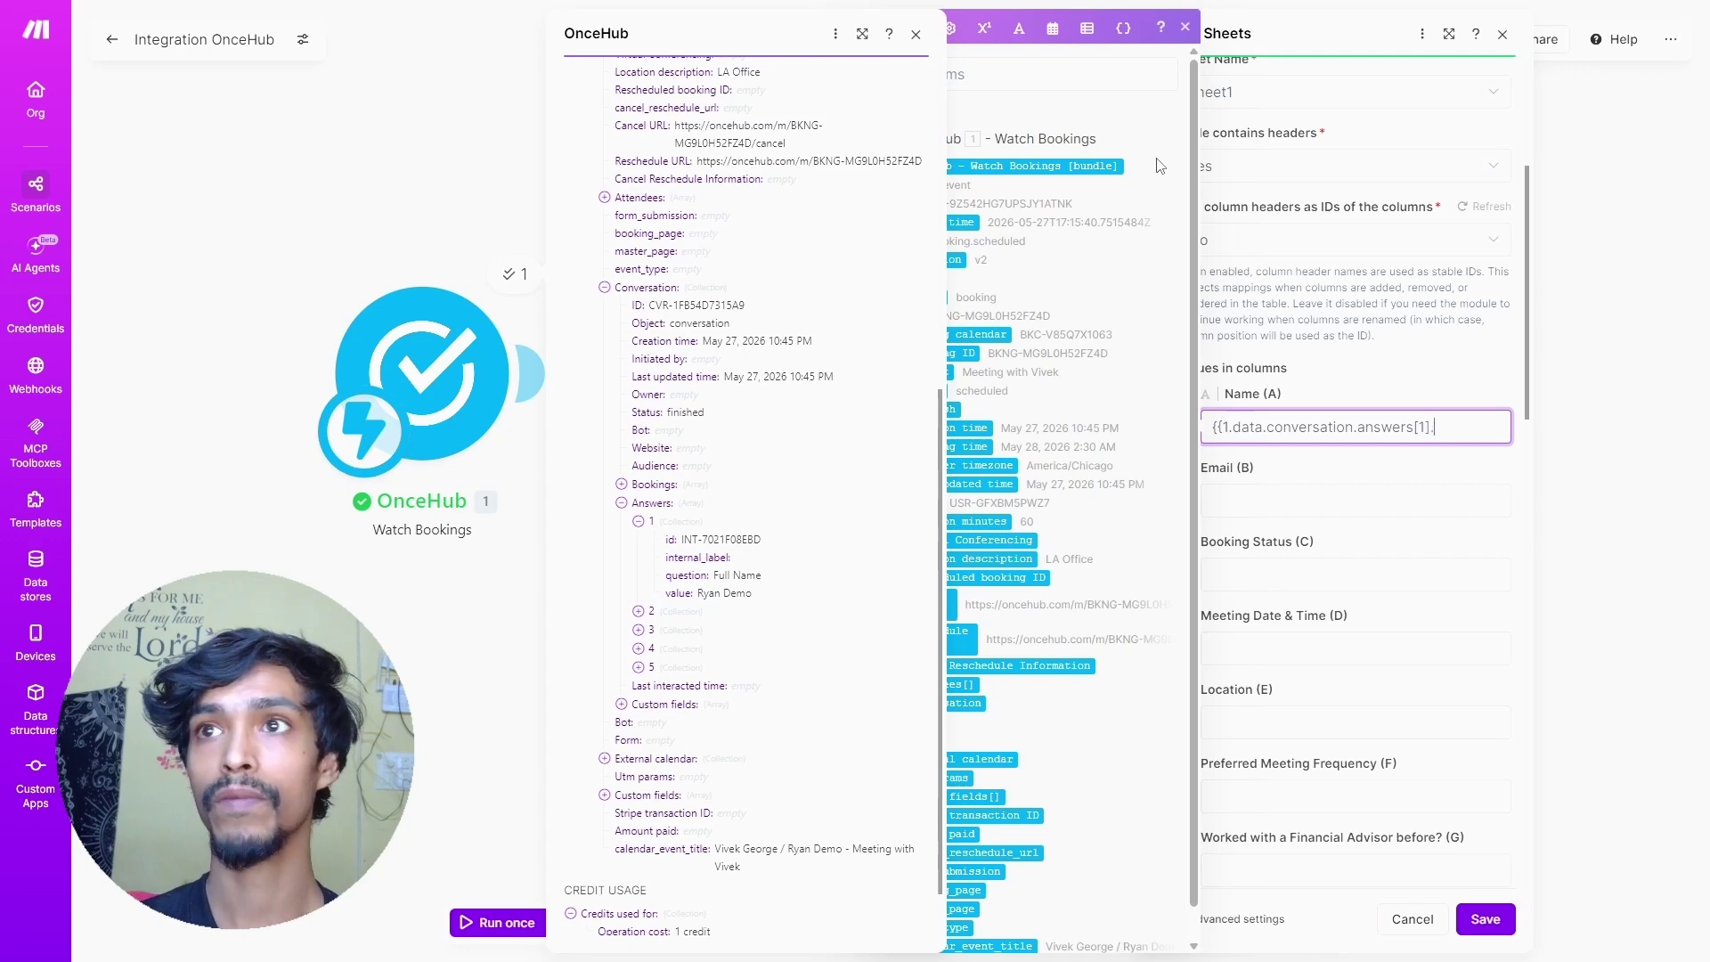
text(value)
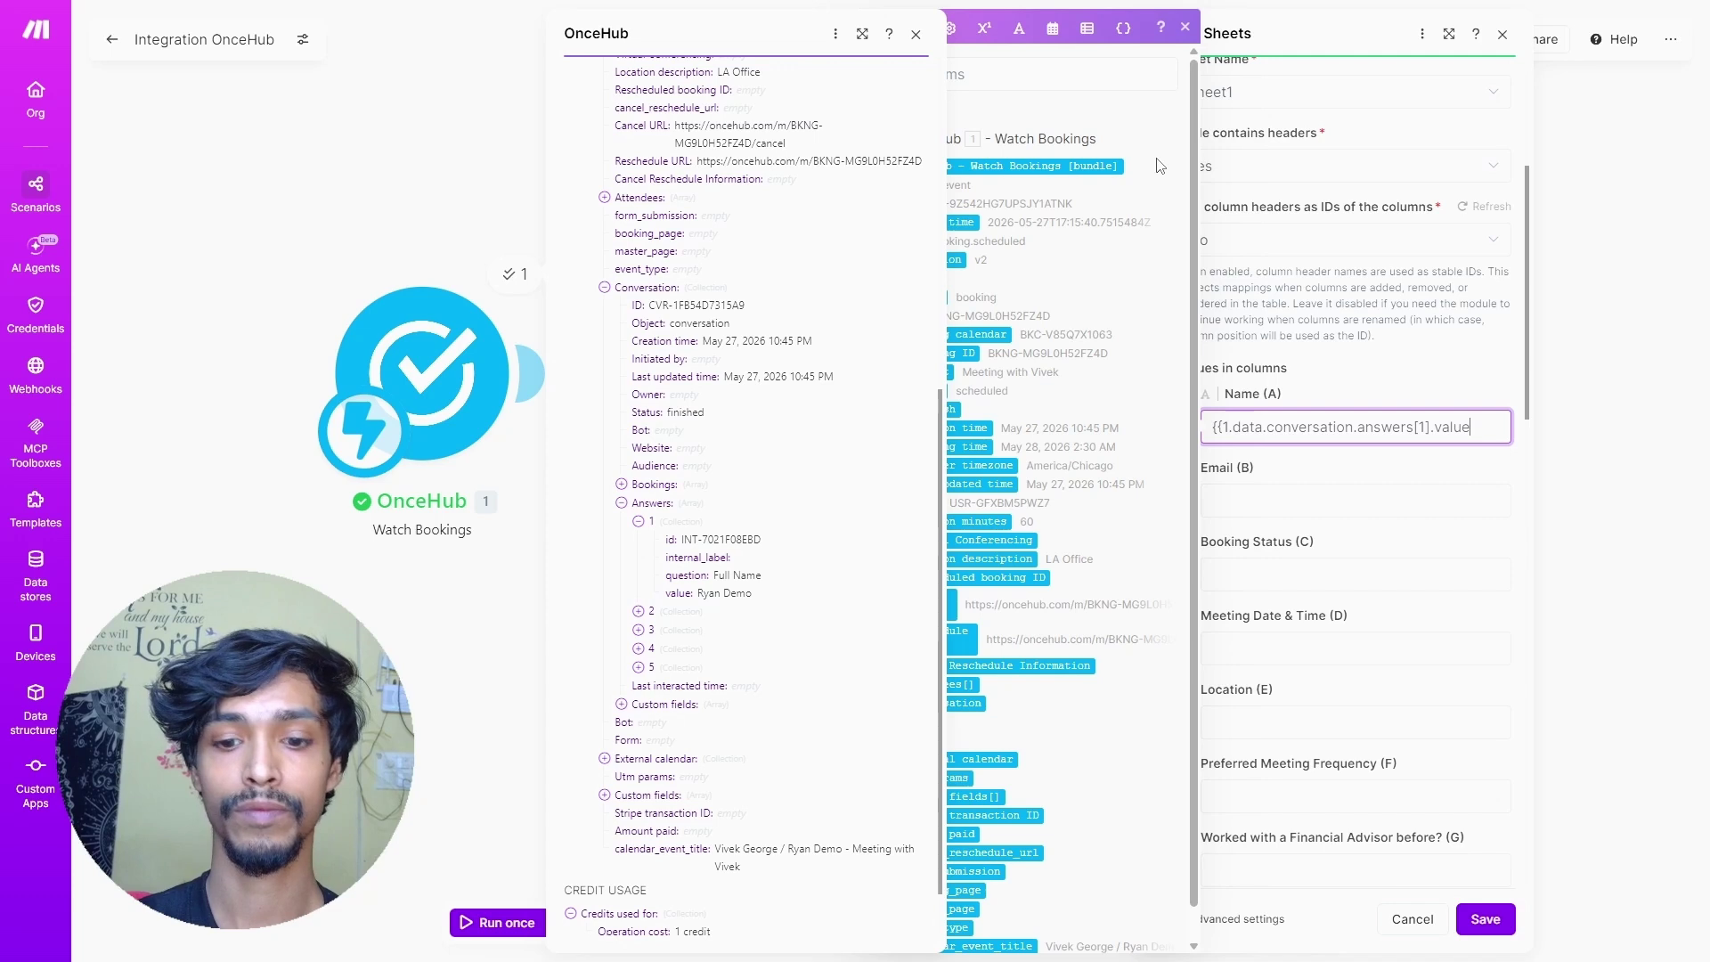
text(}})
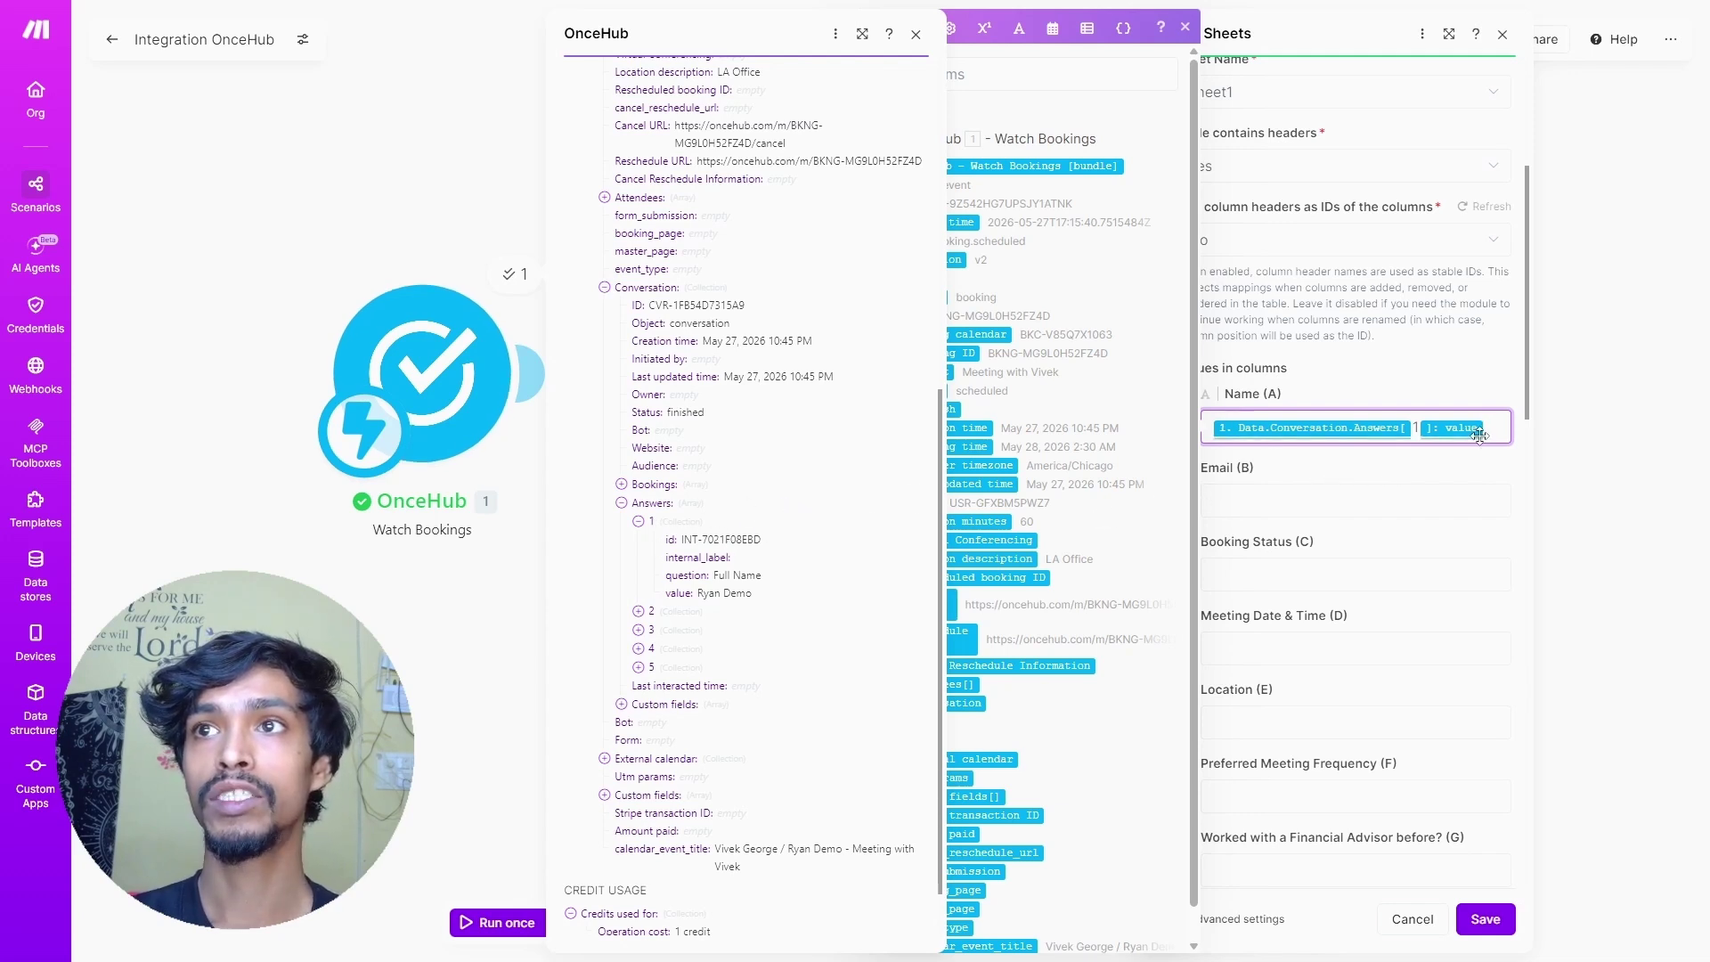
- Copy that mapping into Email (B) and change its answer index to 2
key(ctrl+a)
key(ctrl+c)
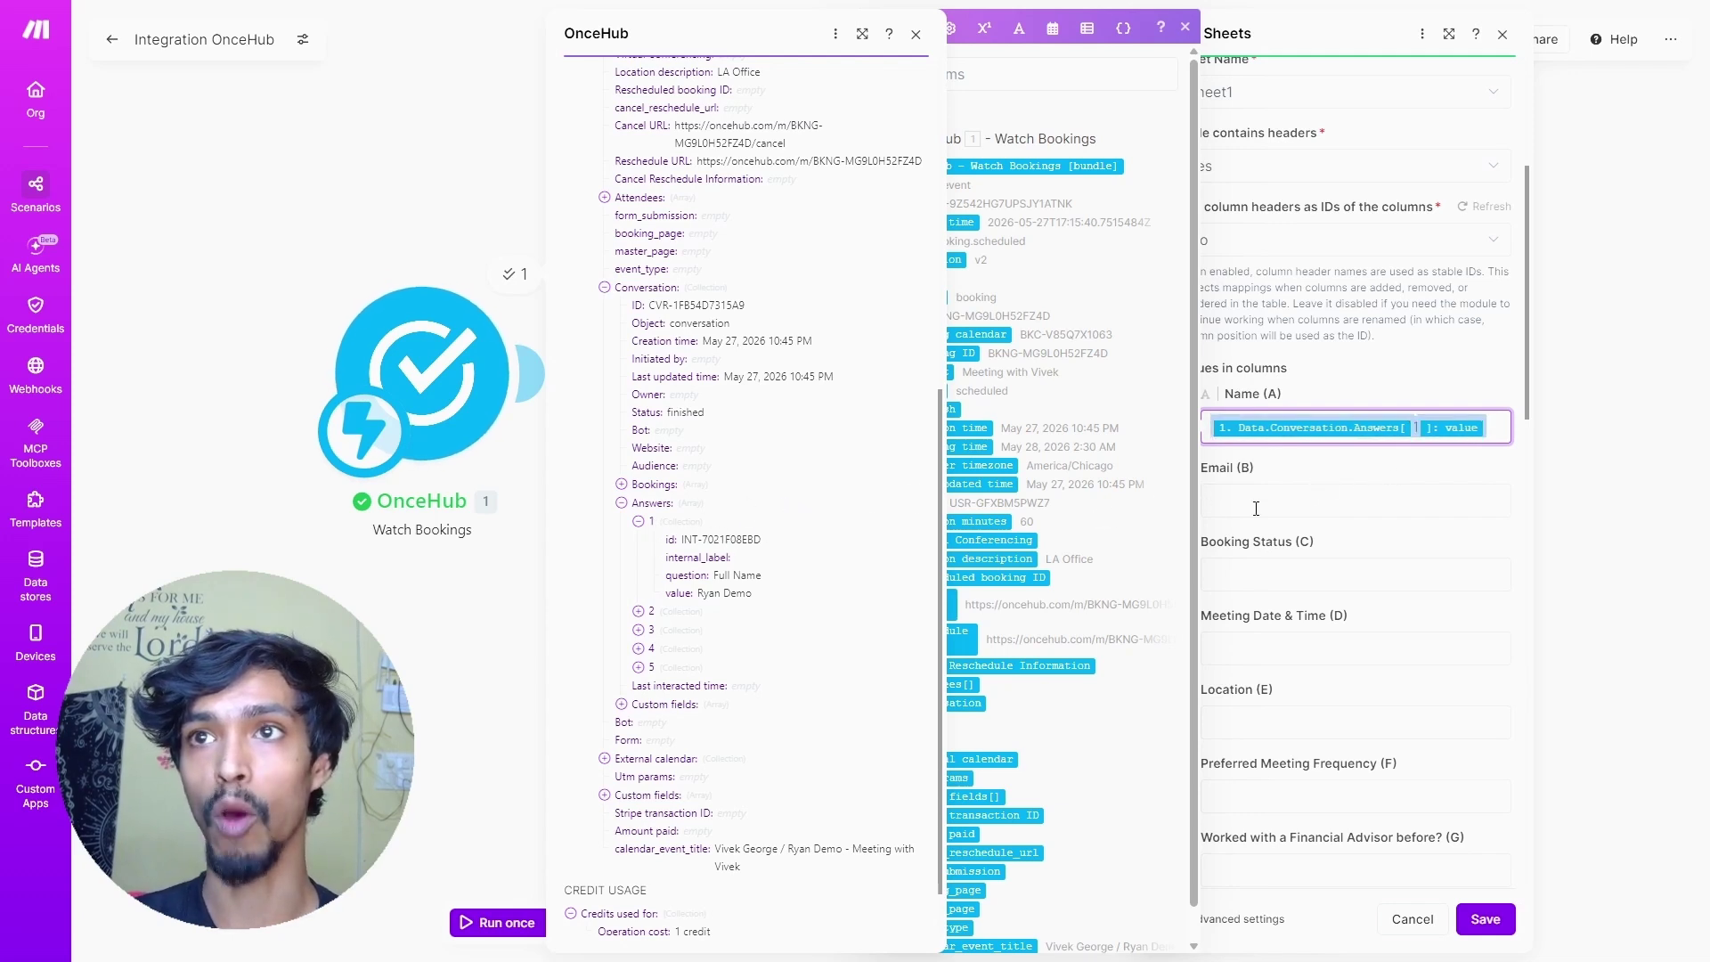
click(1256, 509)
key(ctrl+v)
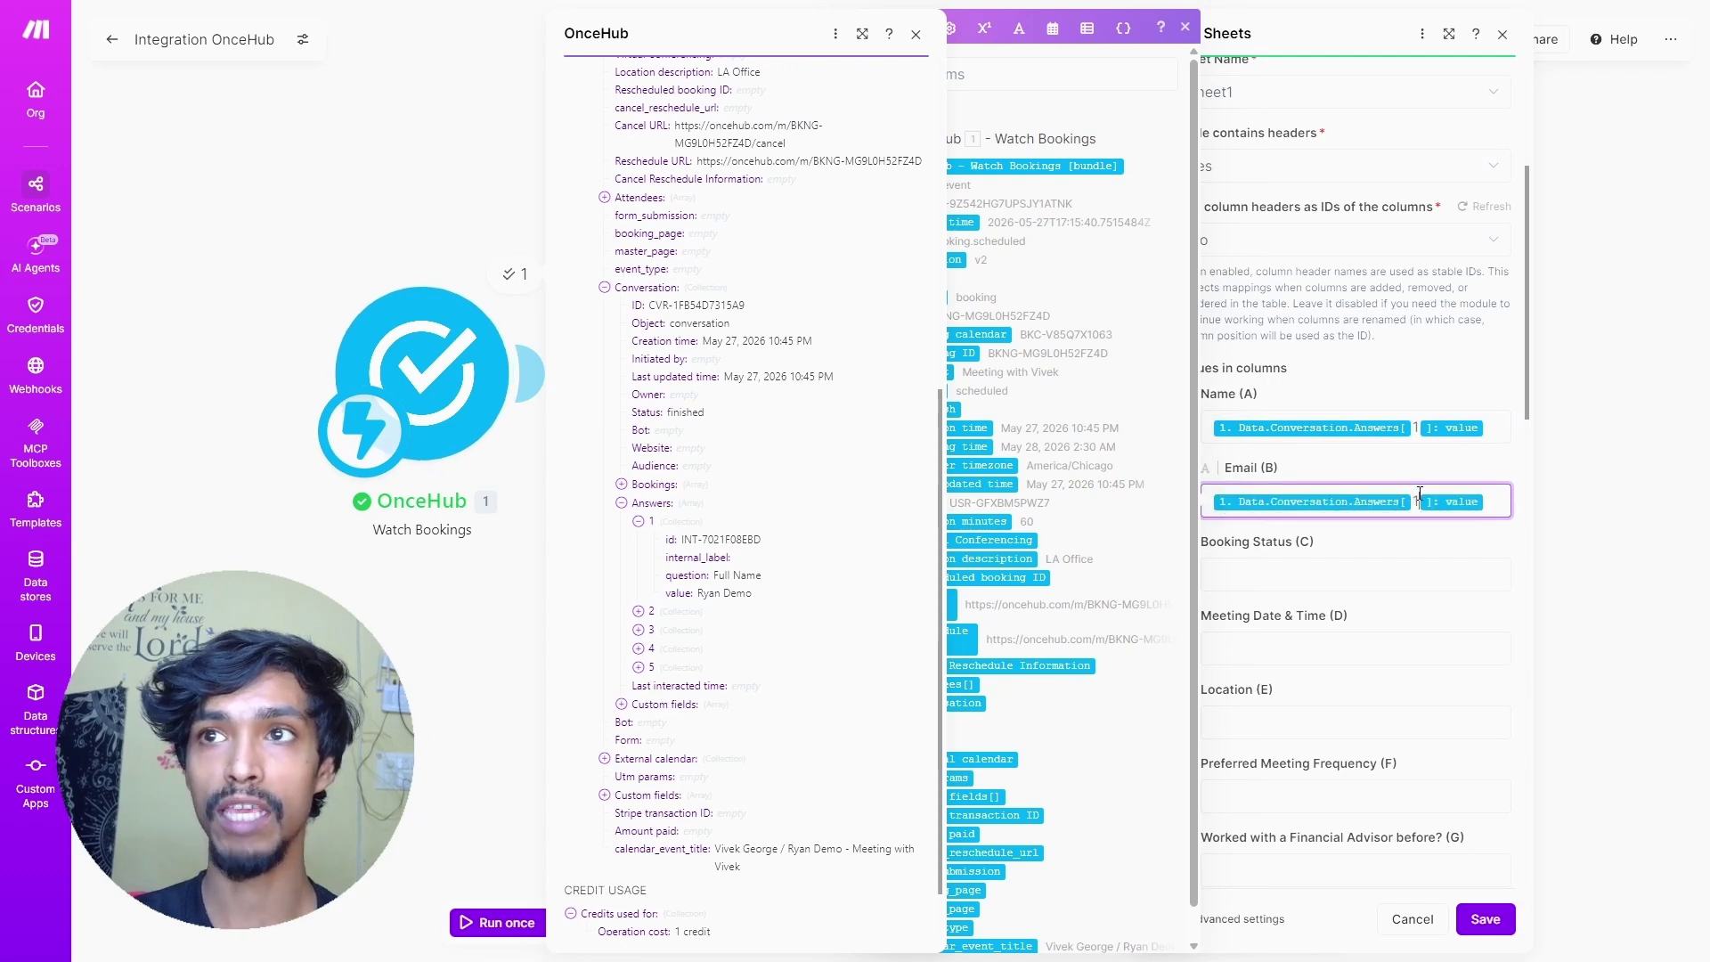
scroll(677, 521, down, 1)
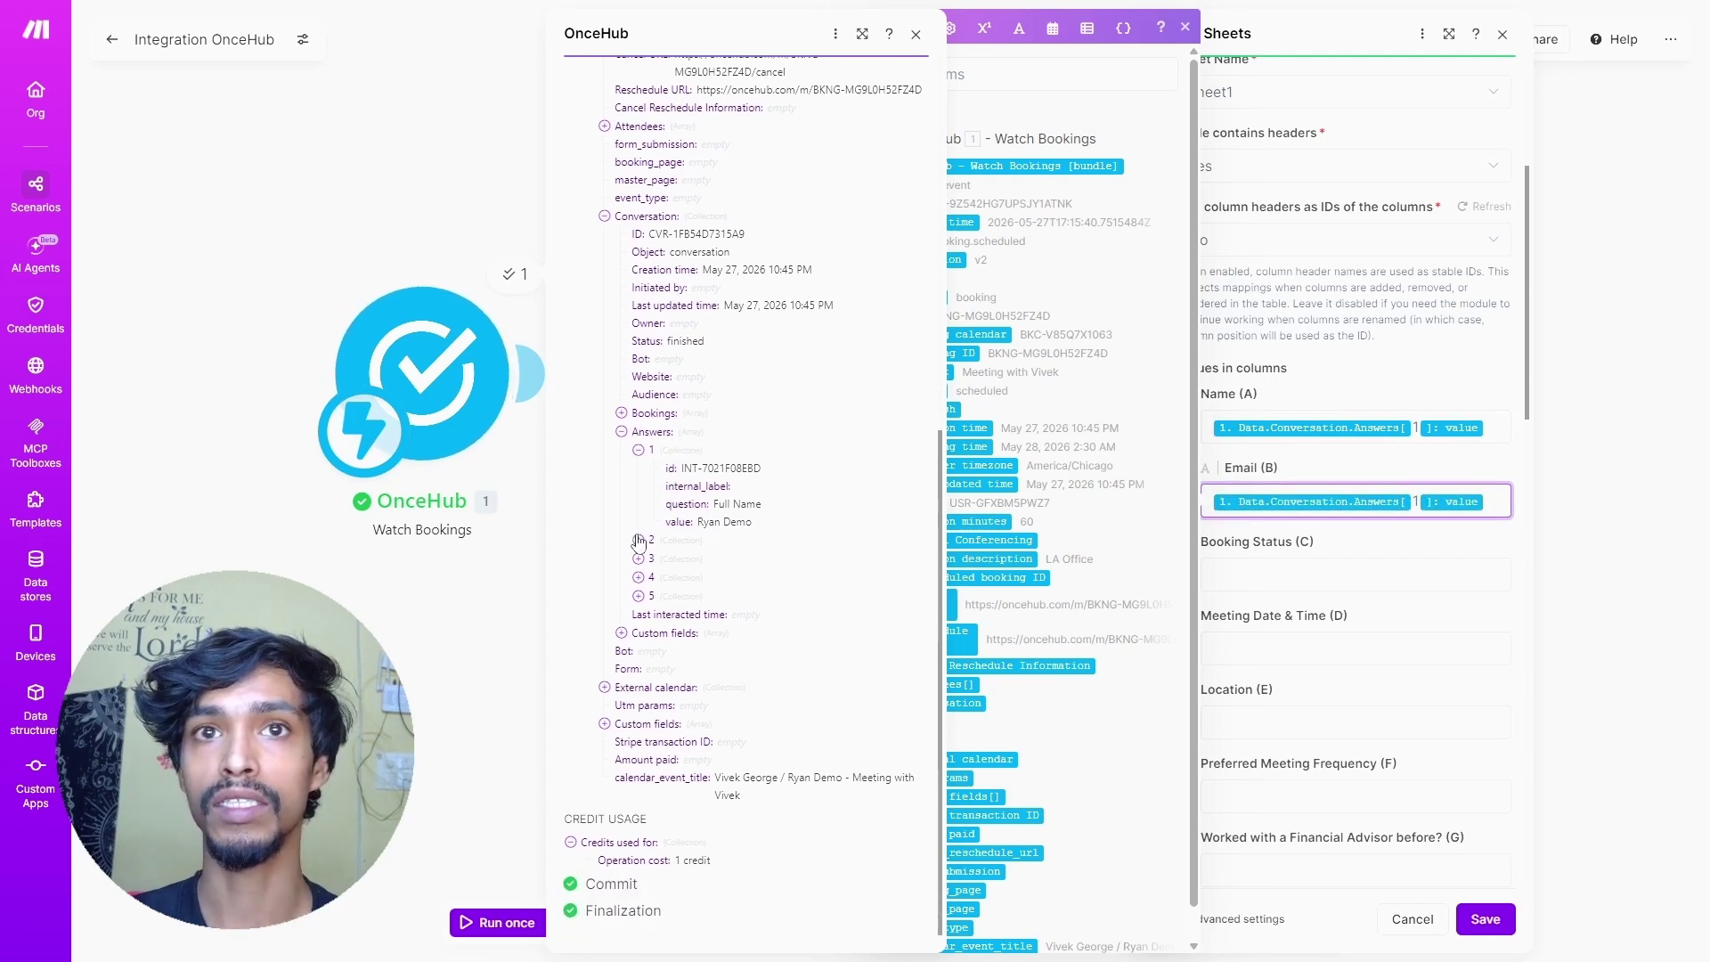
click(639, 541)
scroll(677, 526, down, 1)
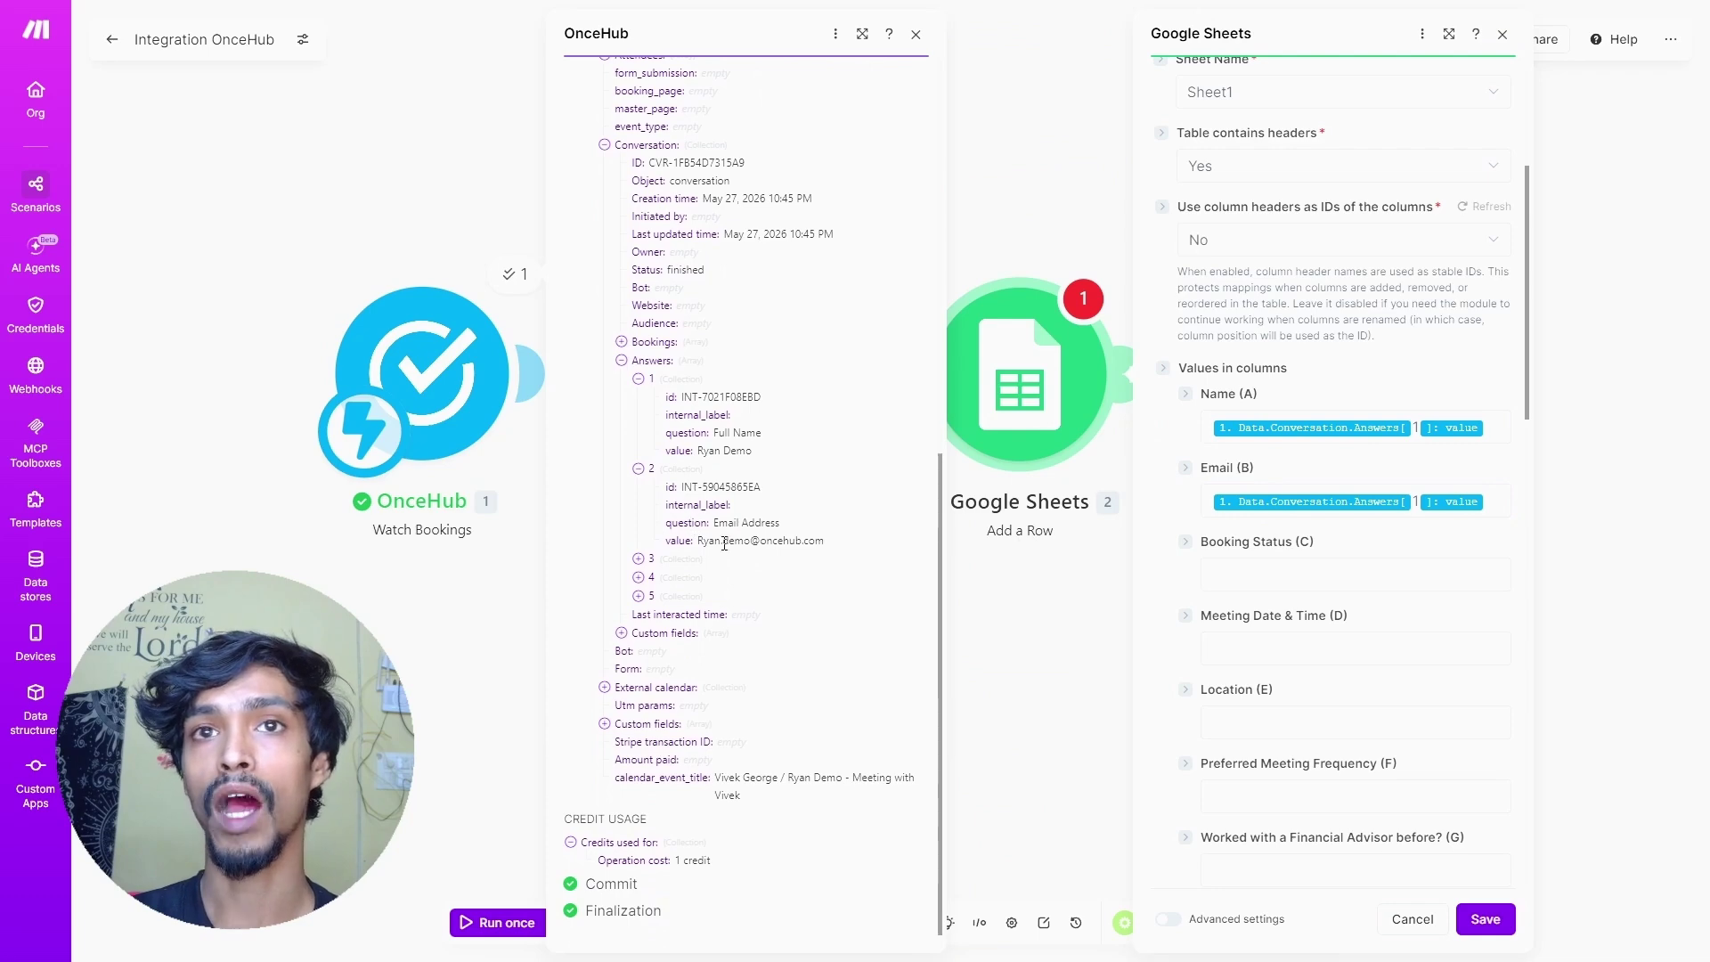
click(1440, 507)
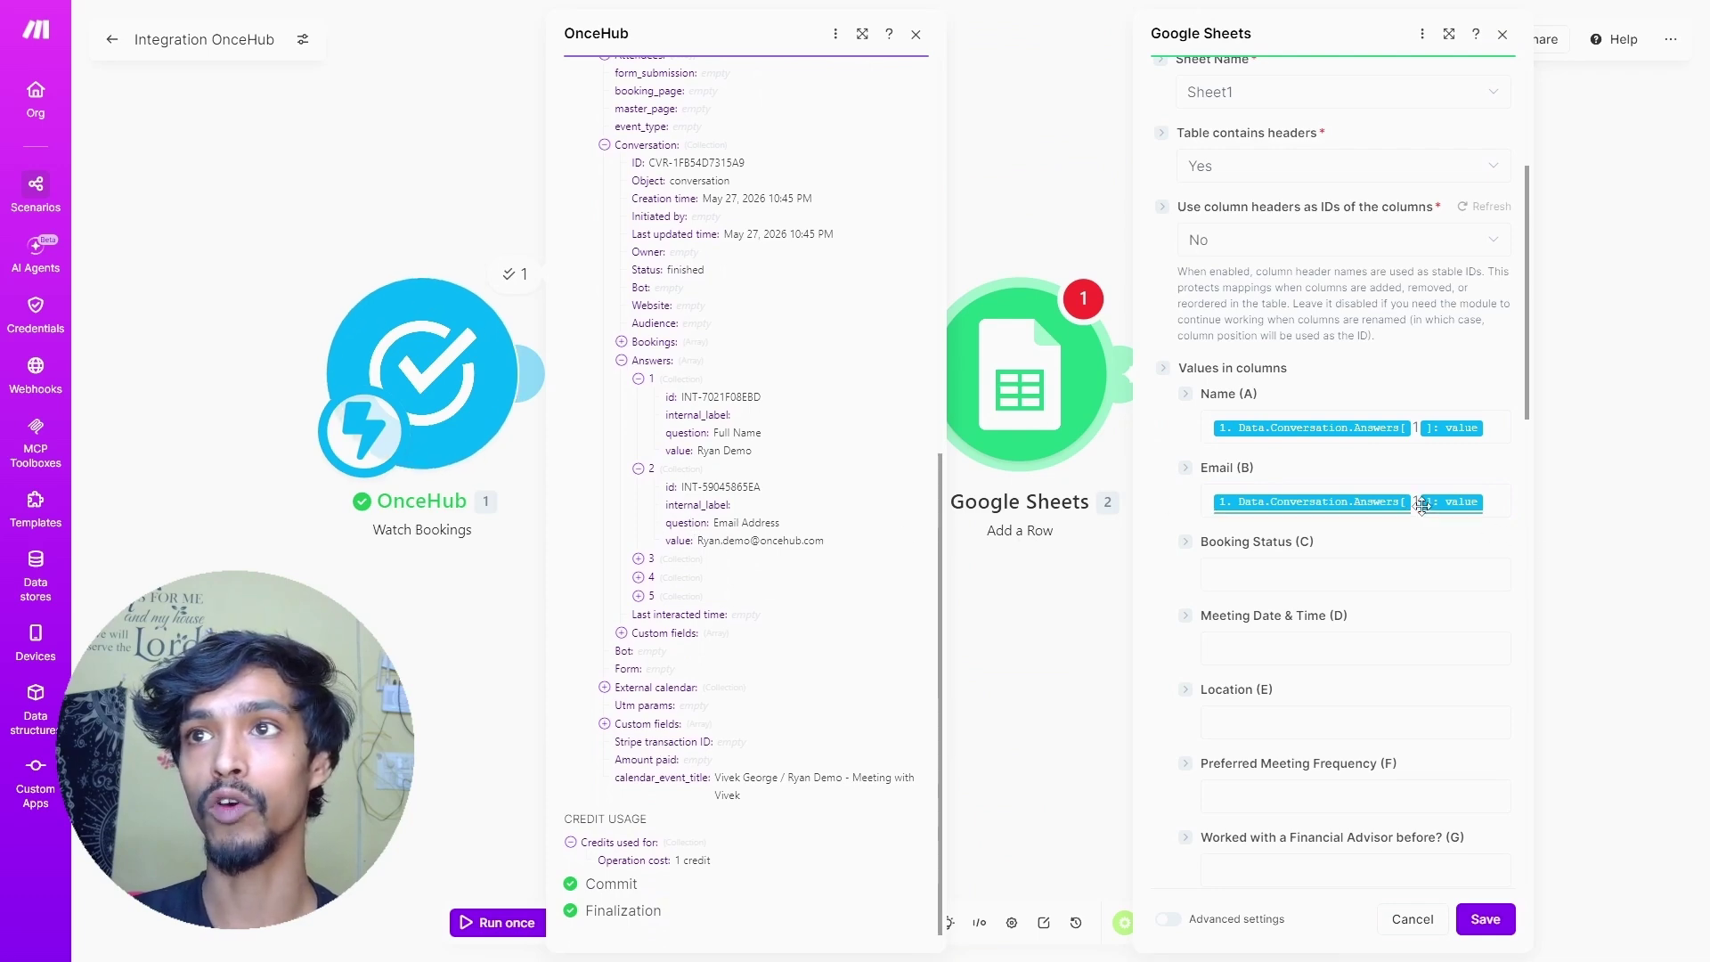
key(BackSpace)
text(2)
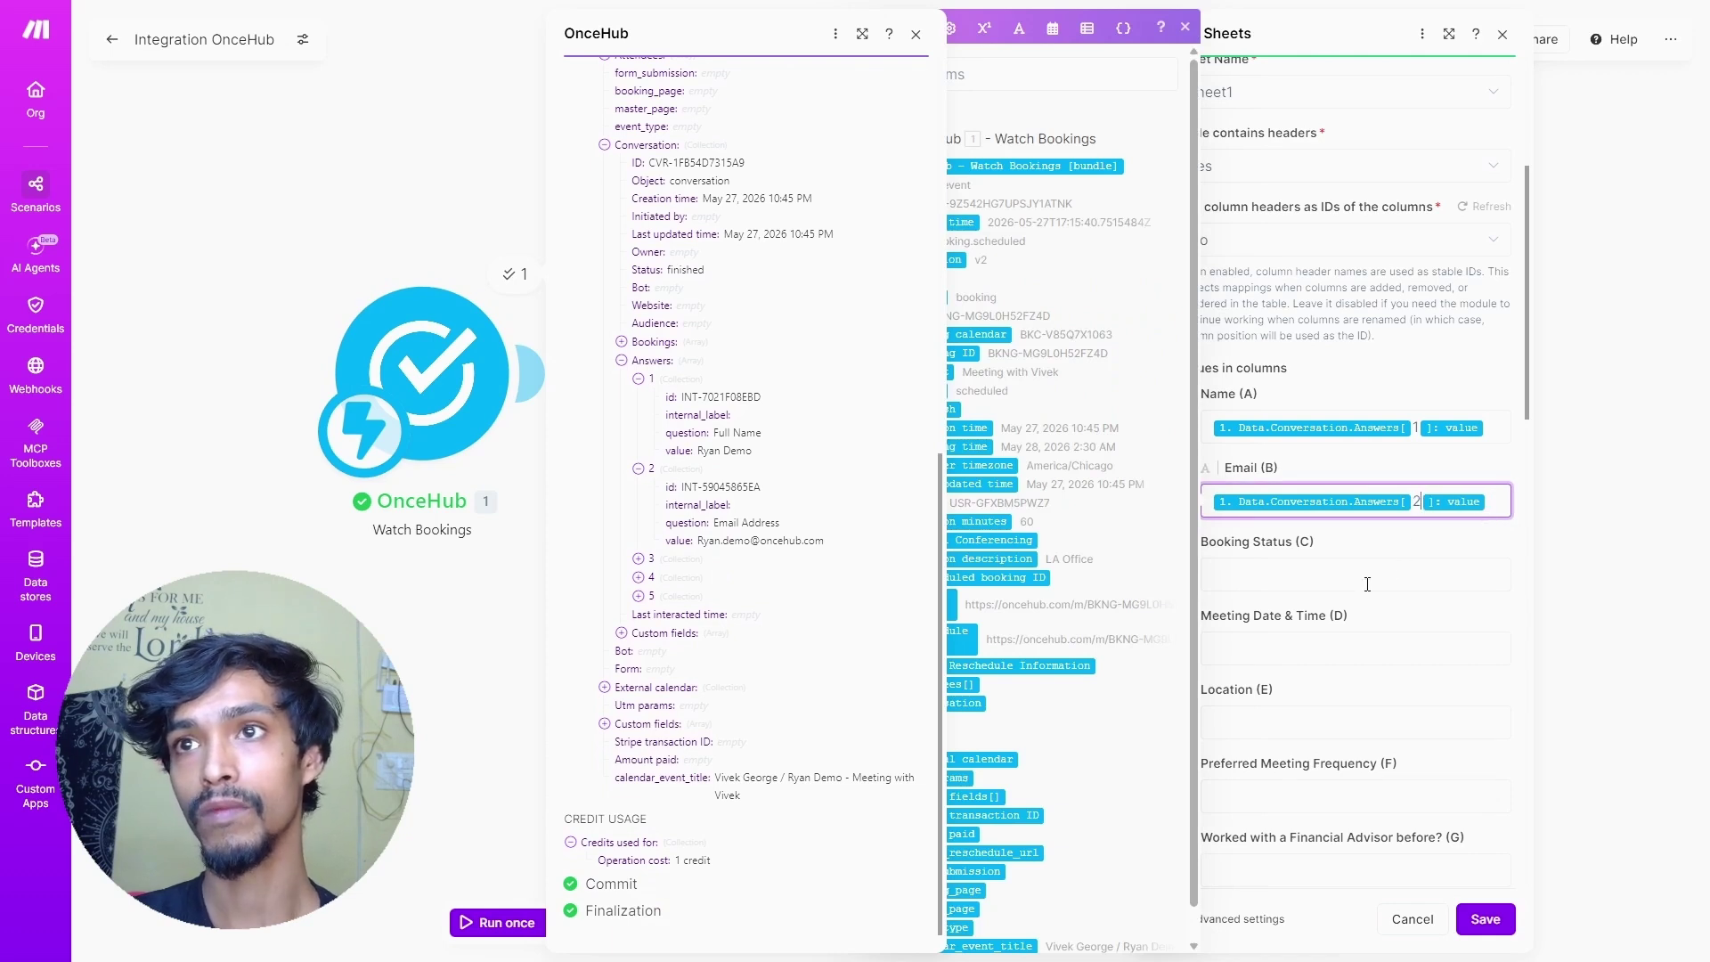
click(1297, 577)
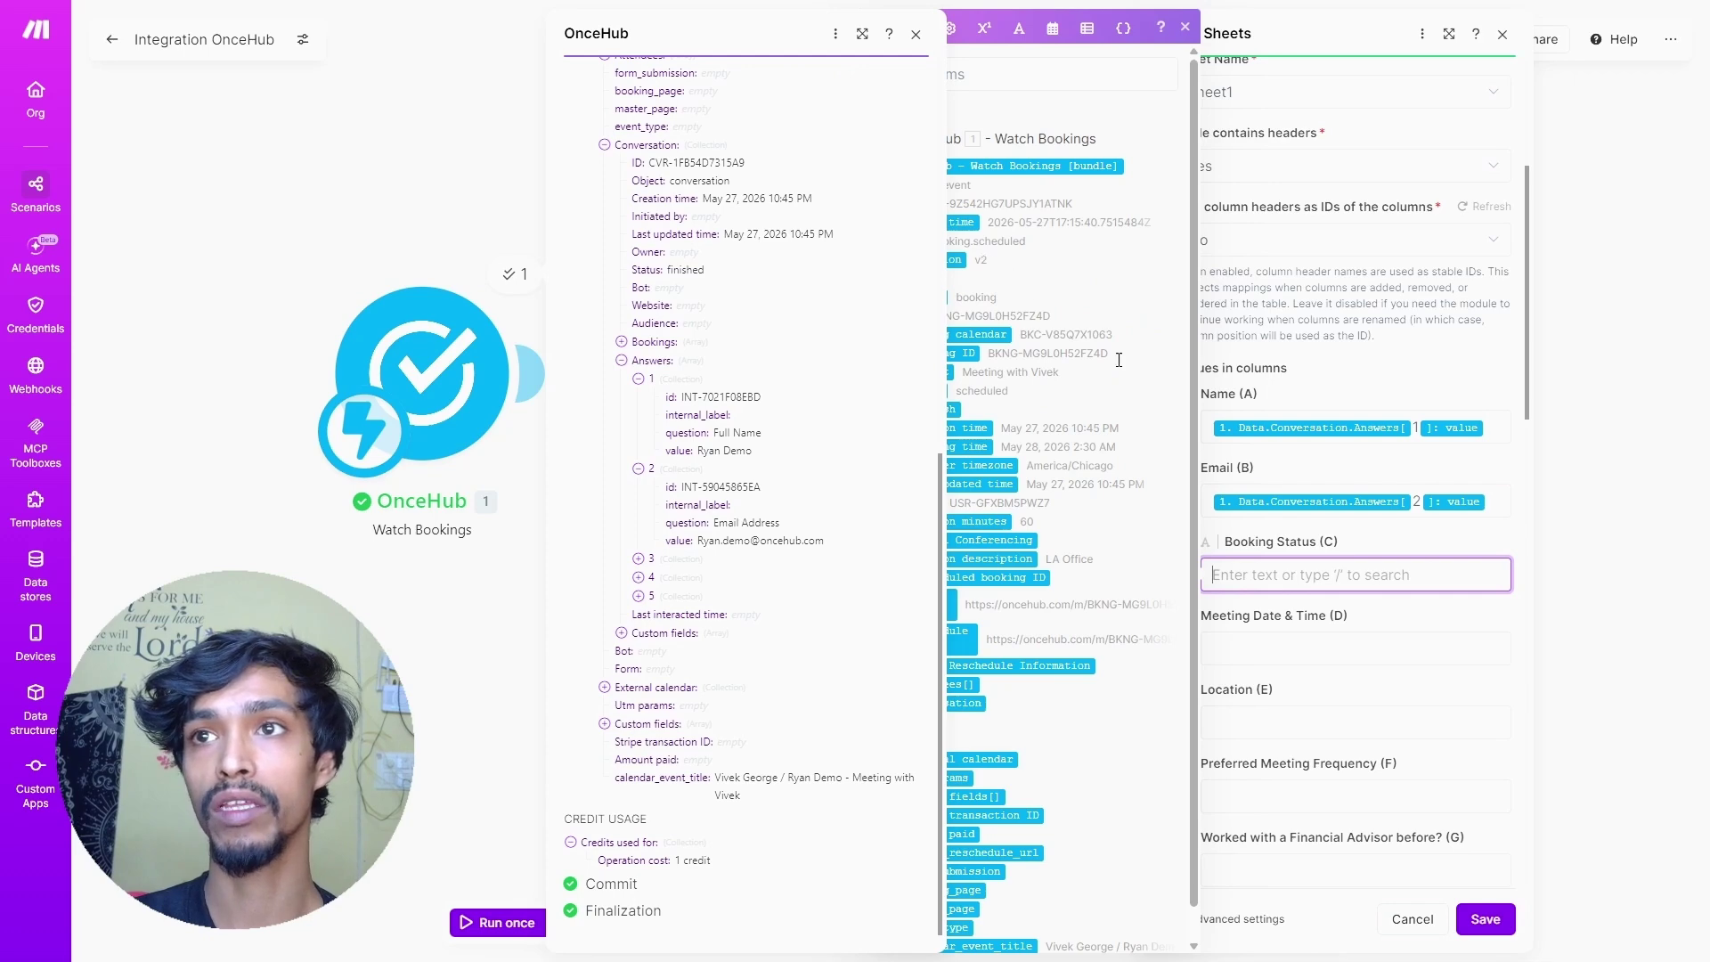
- Map the booking's Status into the Booking Status (C) column
click(918, 40)
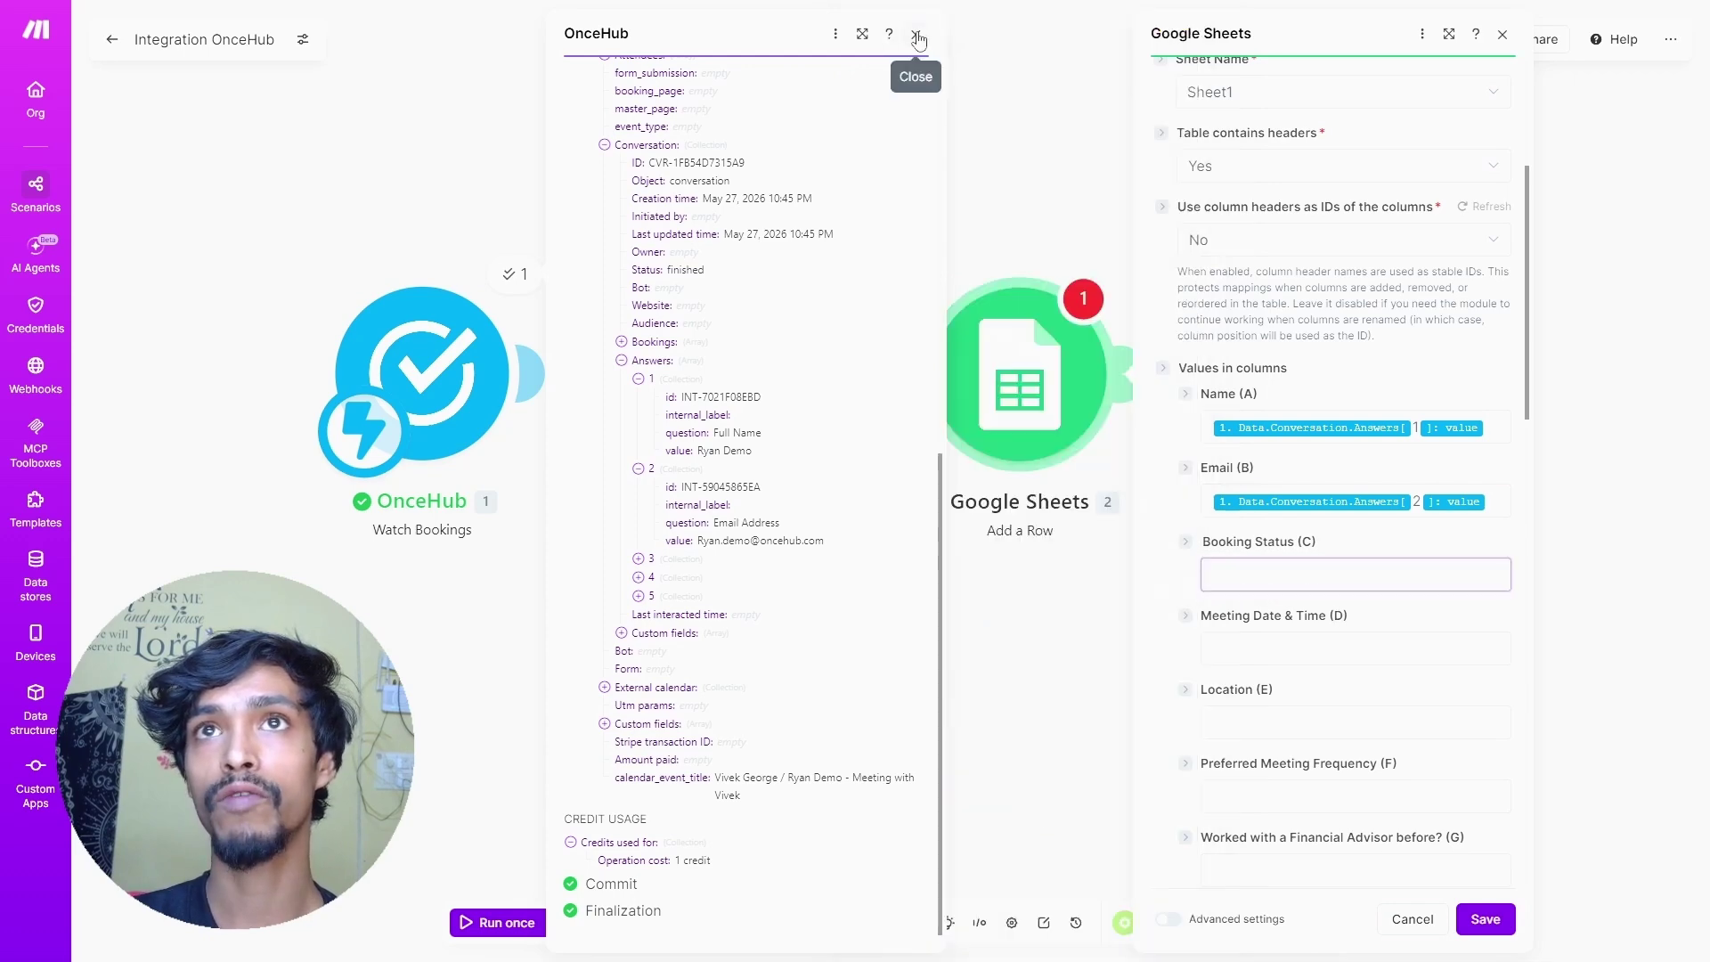
click(919, 40)
click(1343, 574)
click(962, 81)
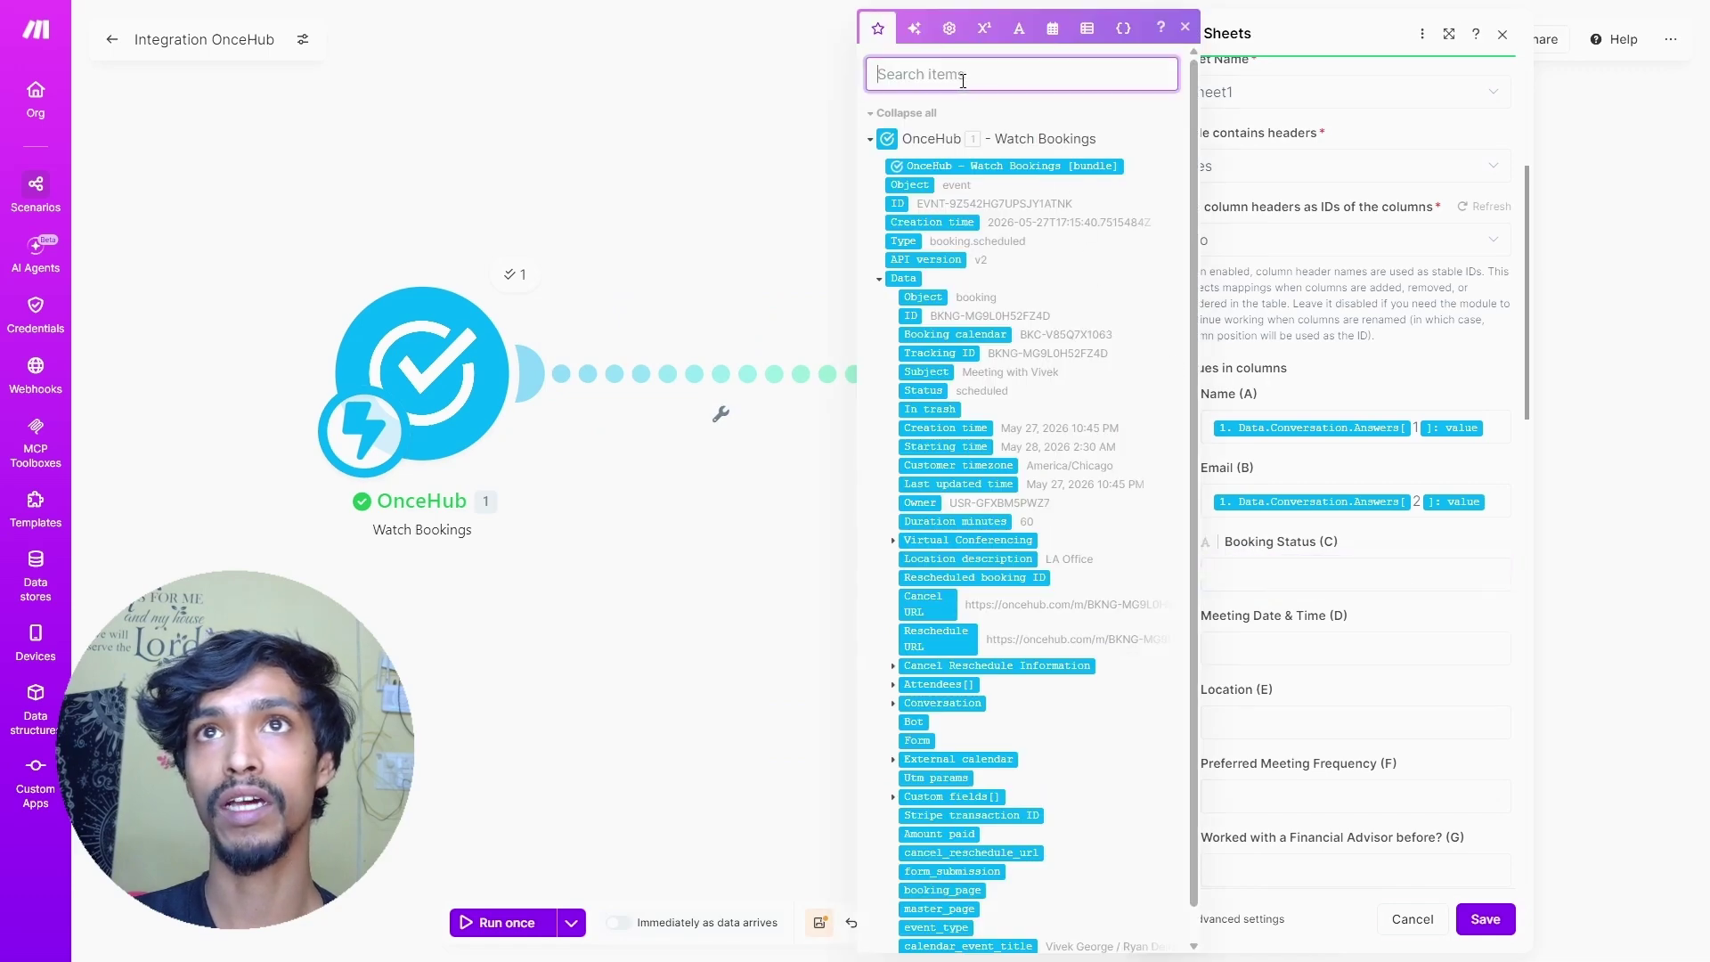
text(status)
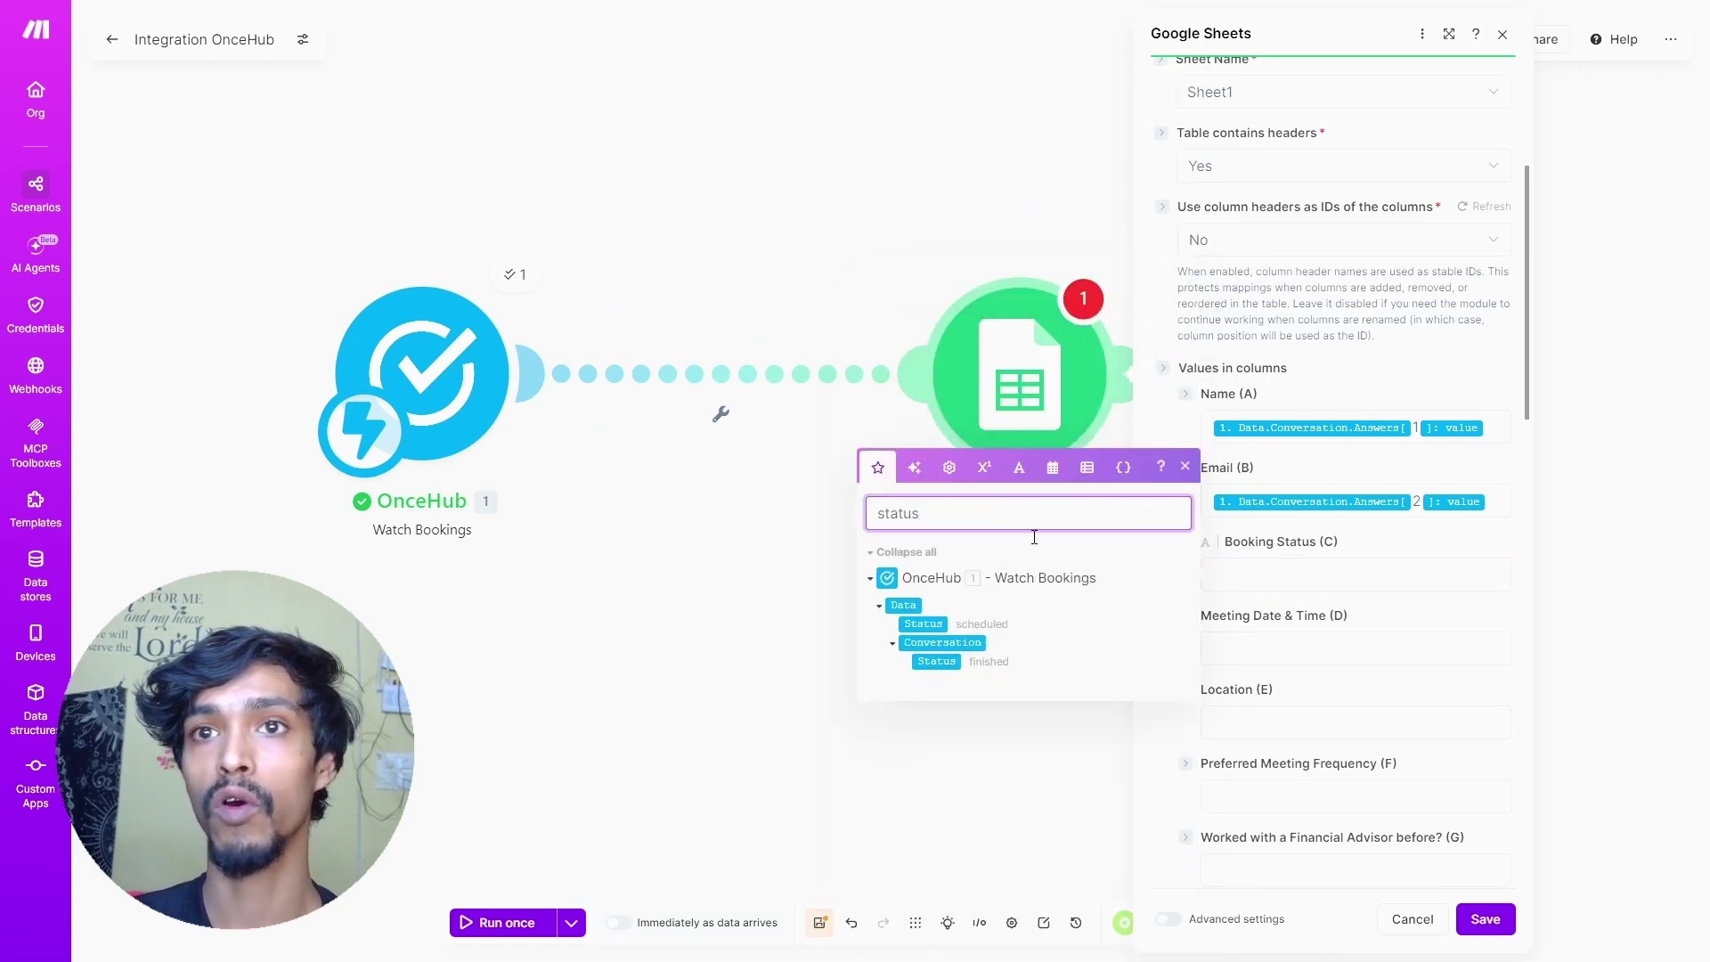
click(935, 623)
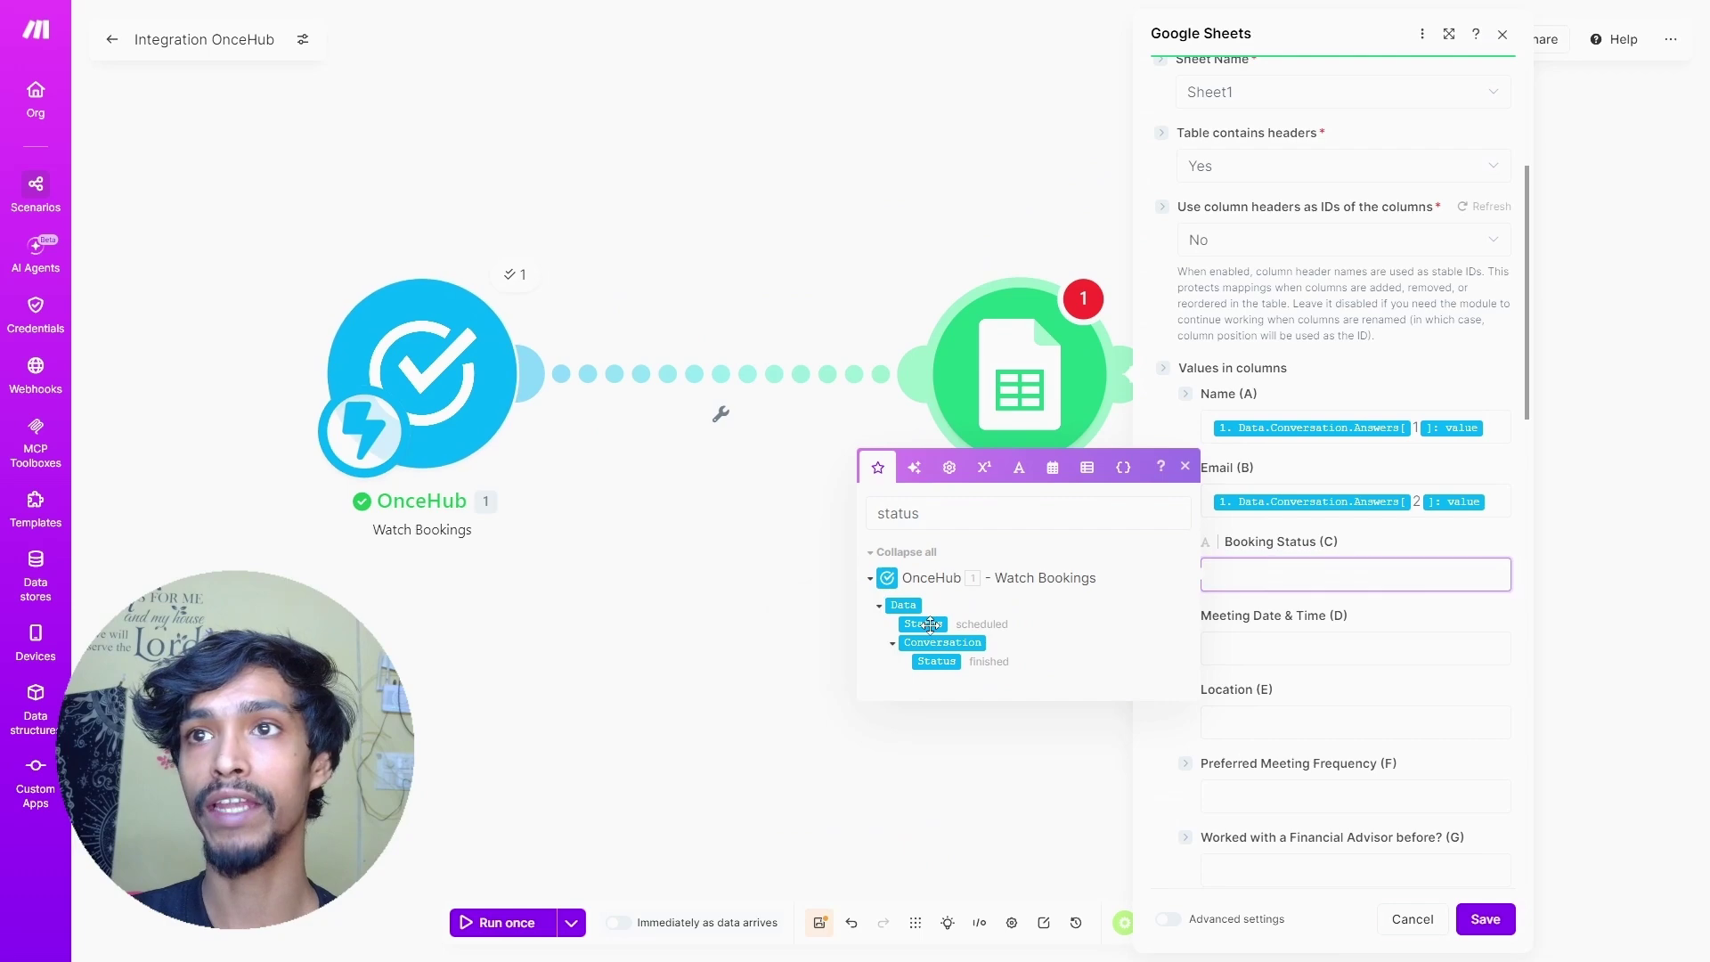
- Map the booking's Starting time into Meeting Date & Time (D)
click(1349, 651)
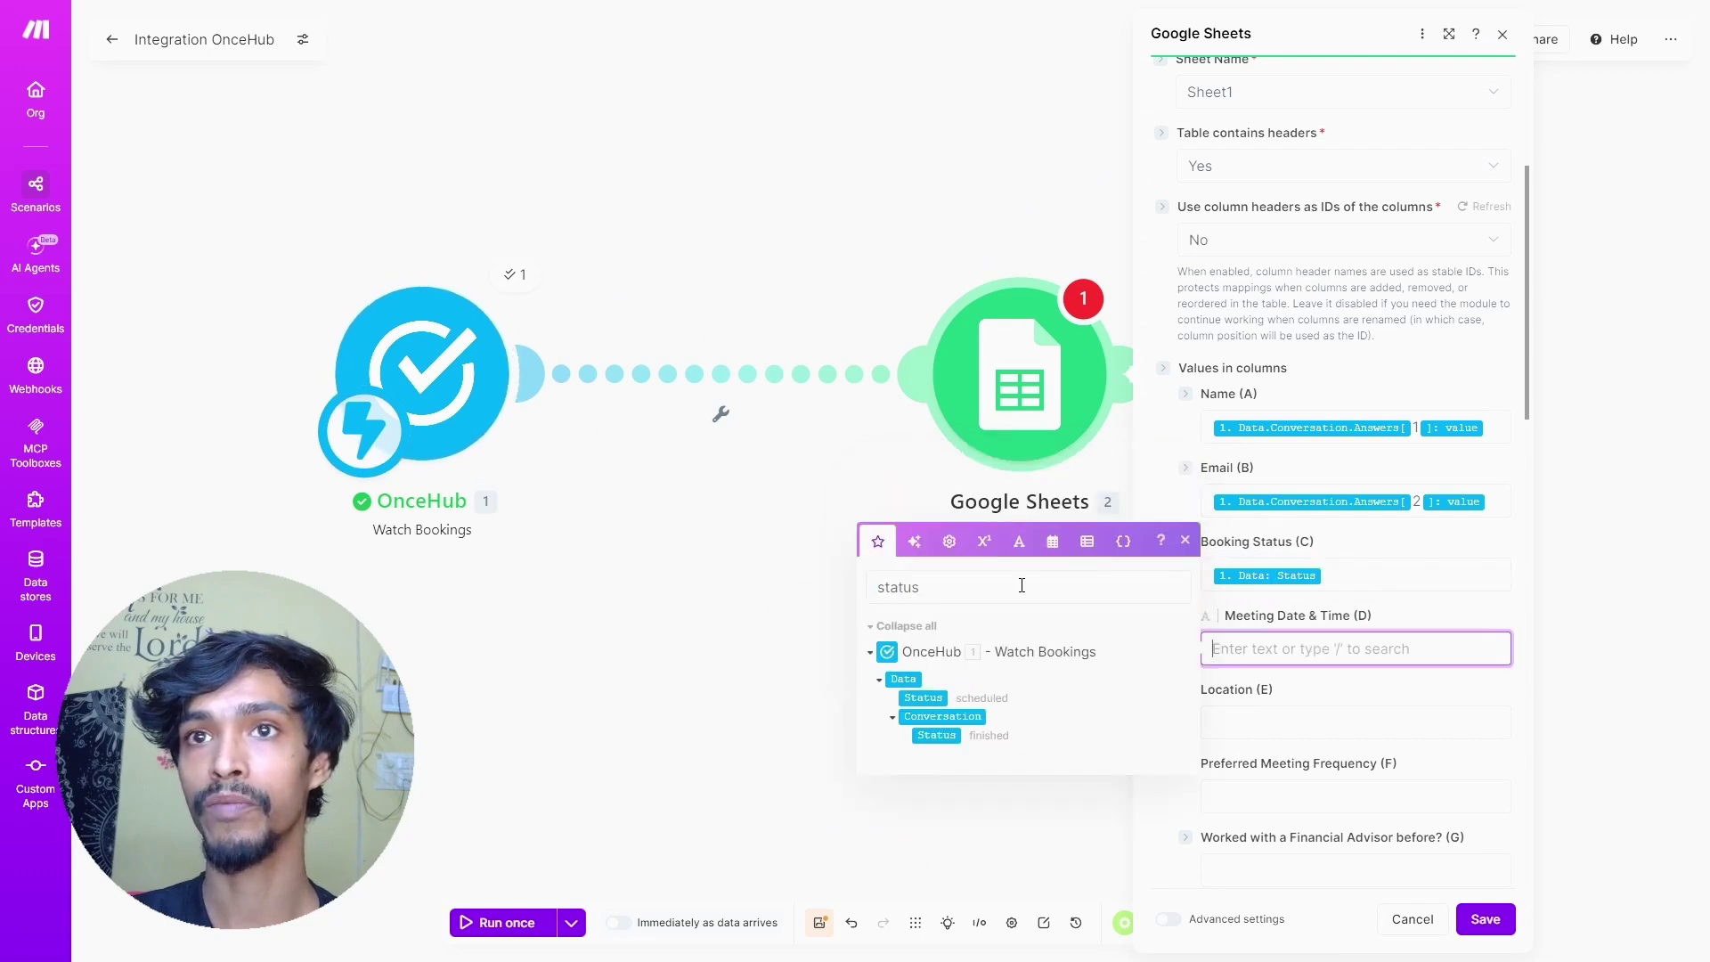
click(988, 596)
text(starting)
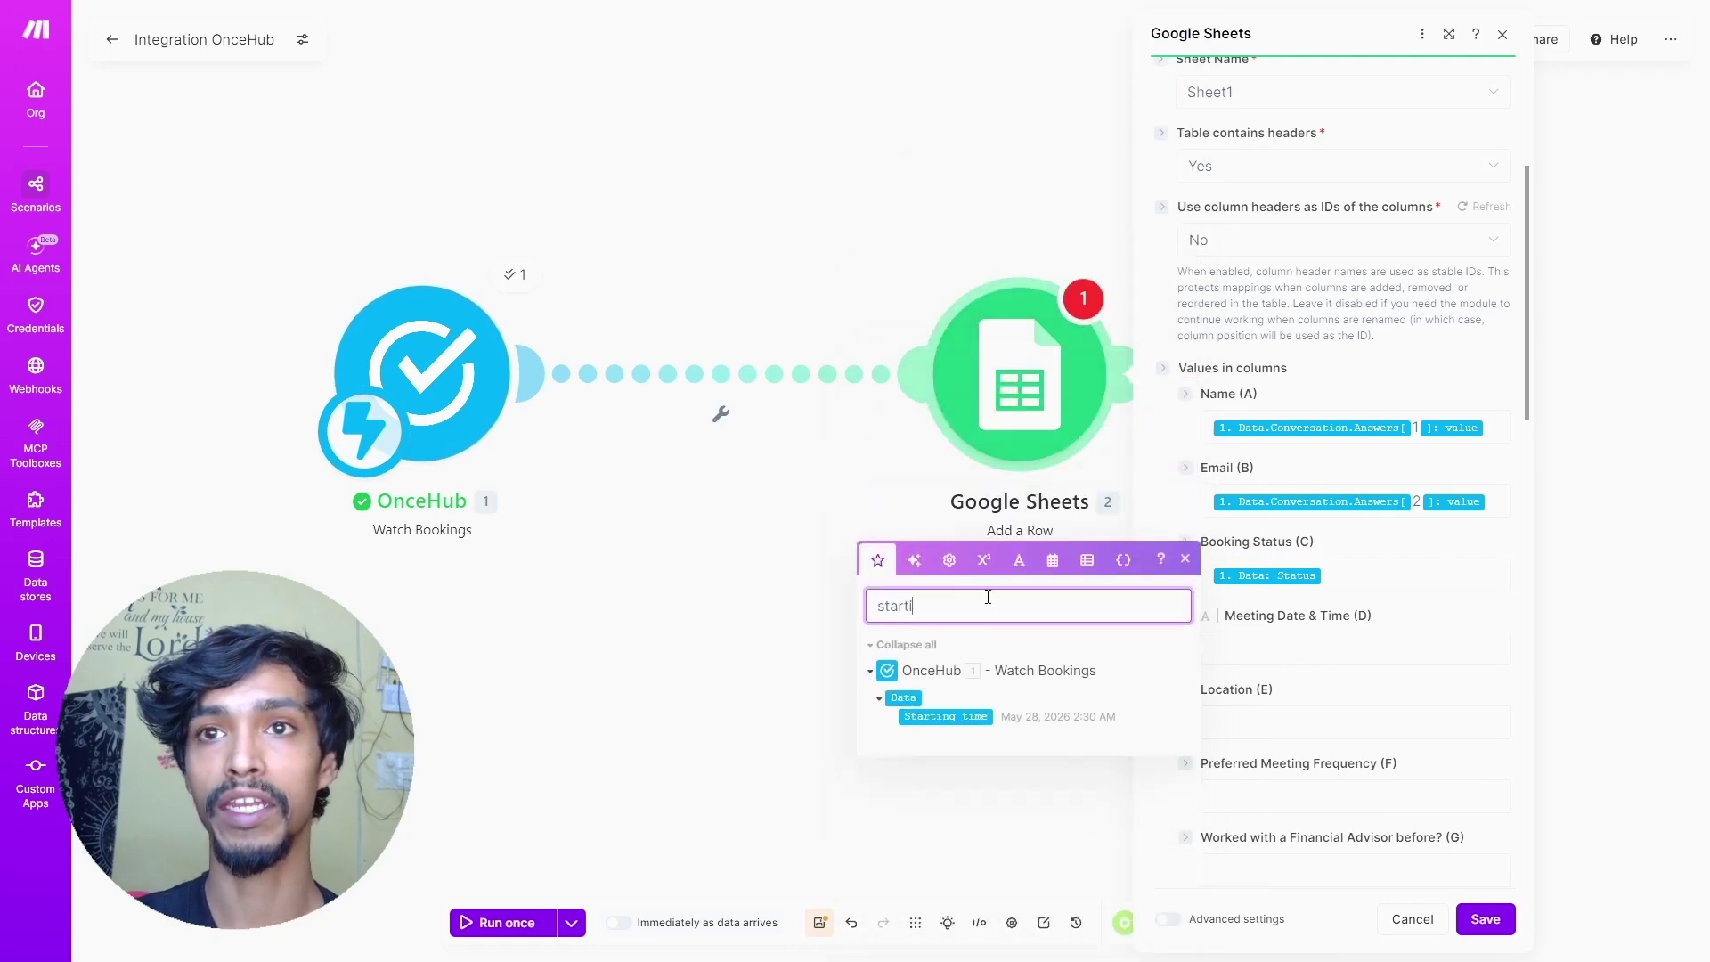
click(936, 719)
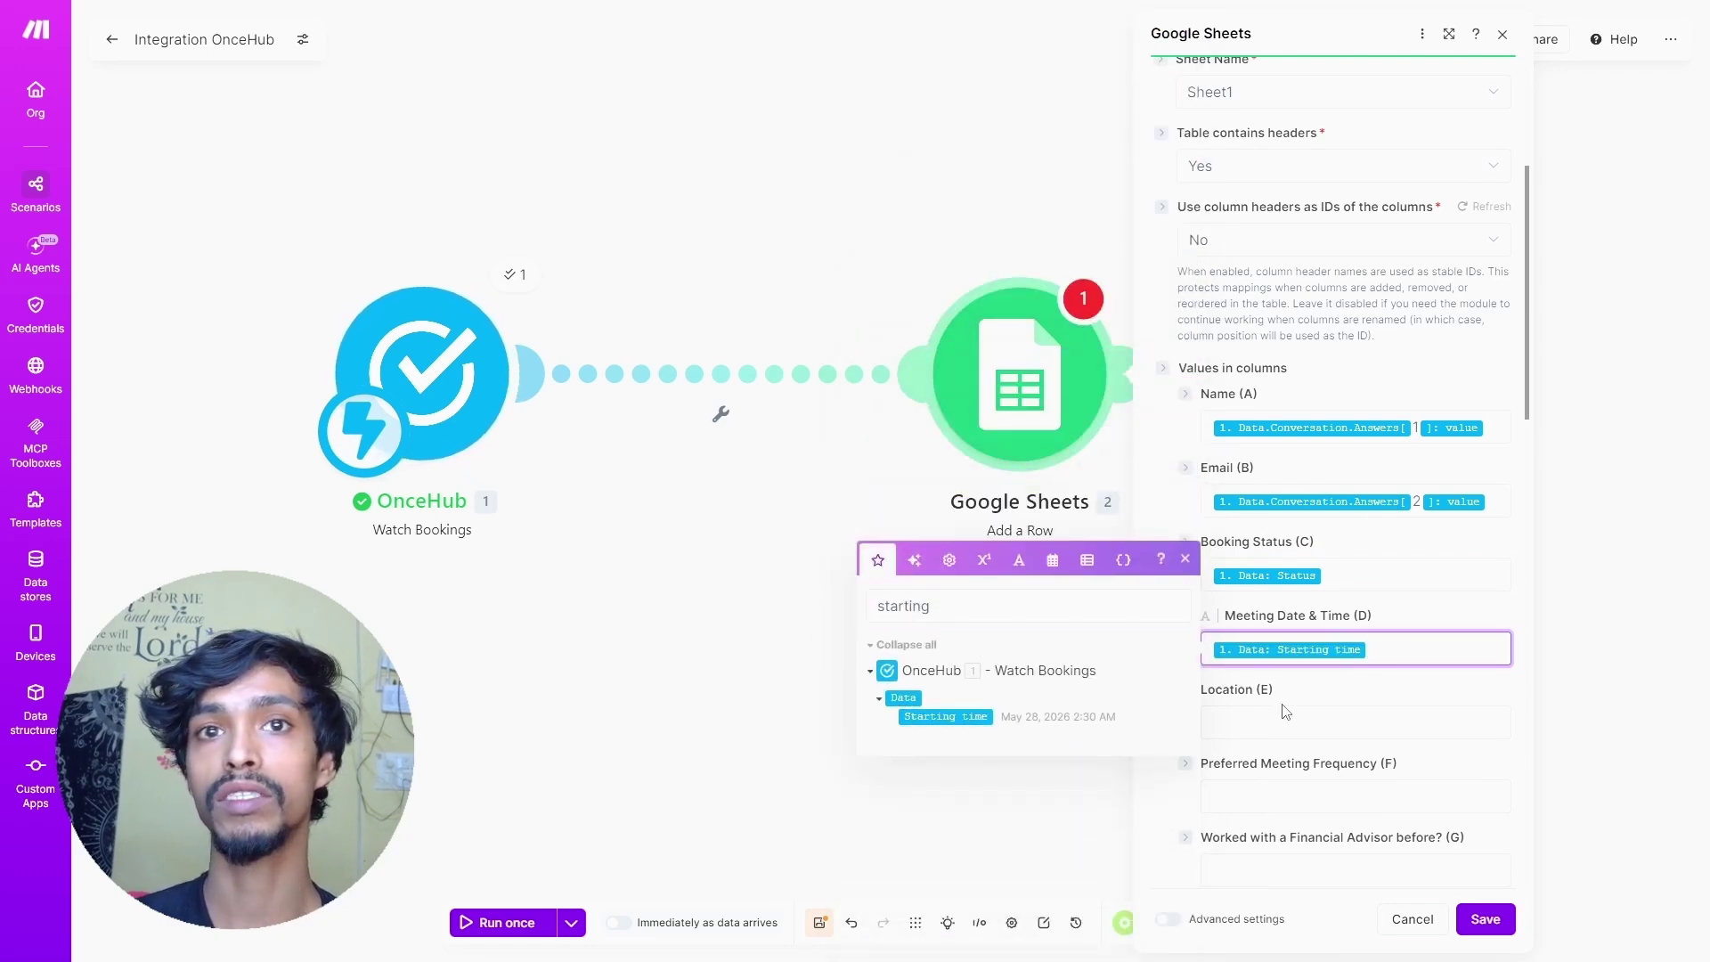
- Map the booking's Location description into the Location (E) column
click(1251, 722)
double_click(990, 684)
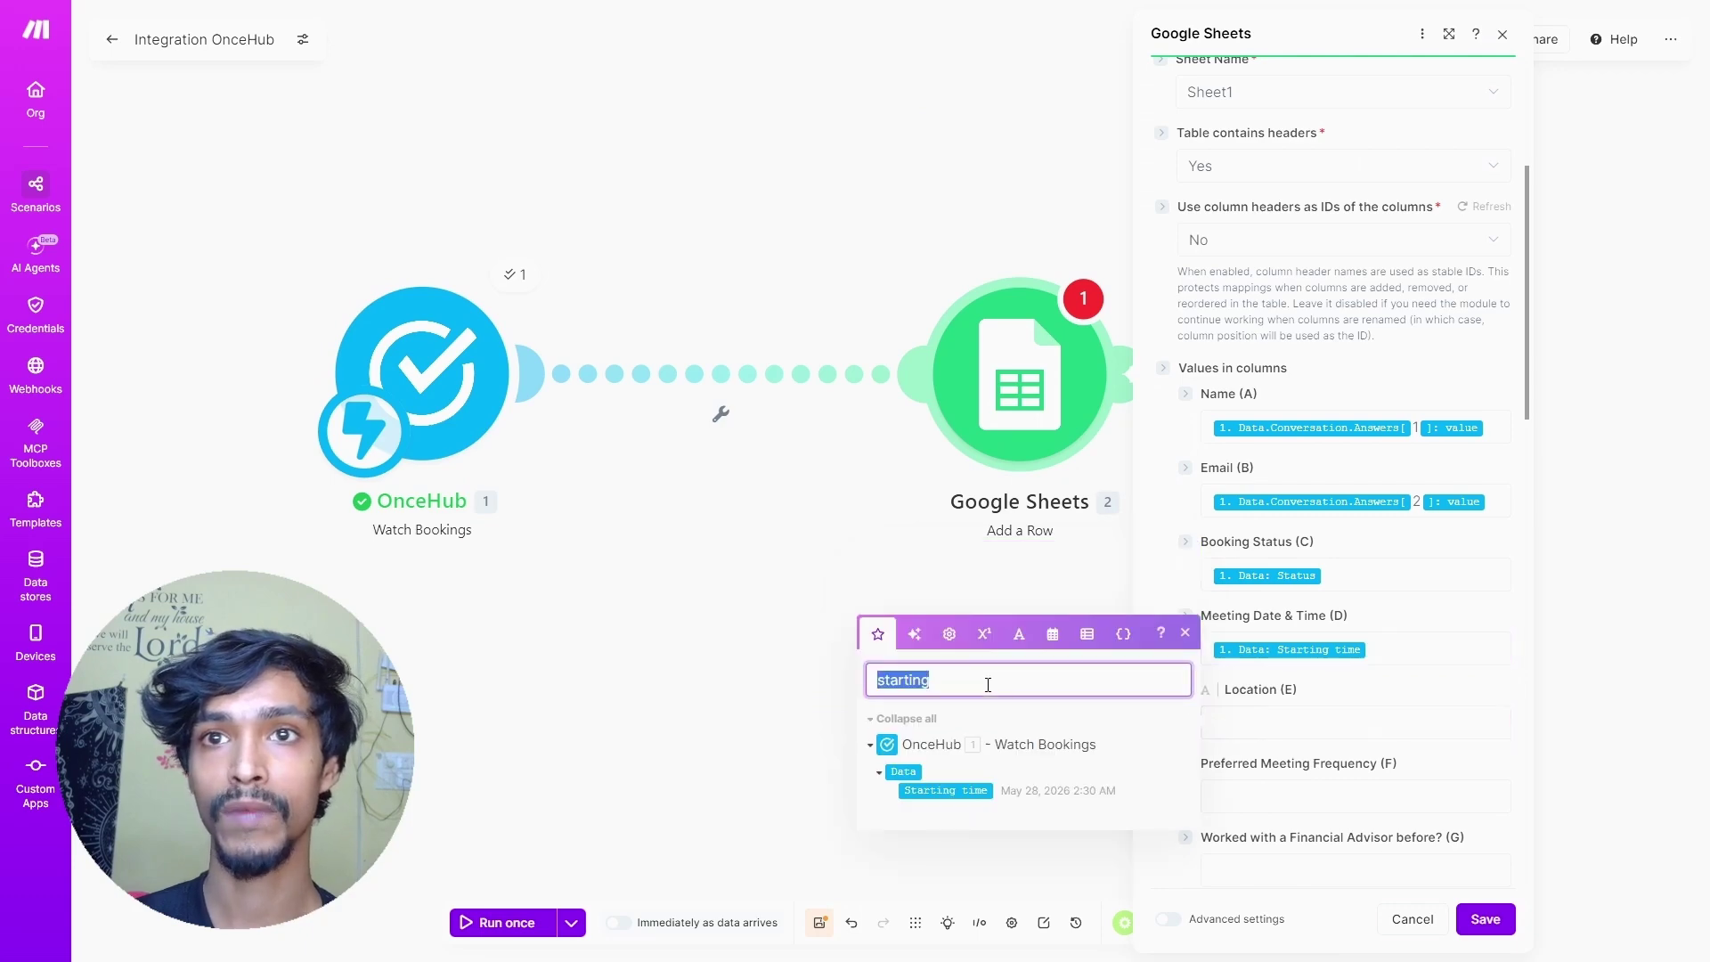
text(Locati)
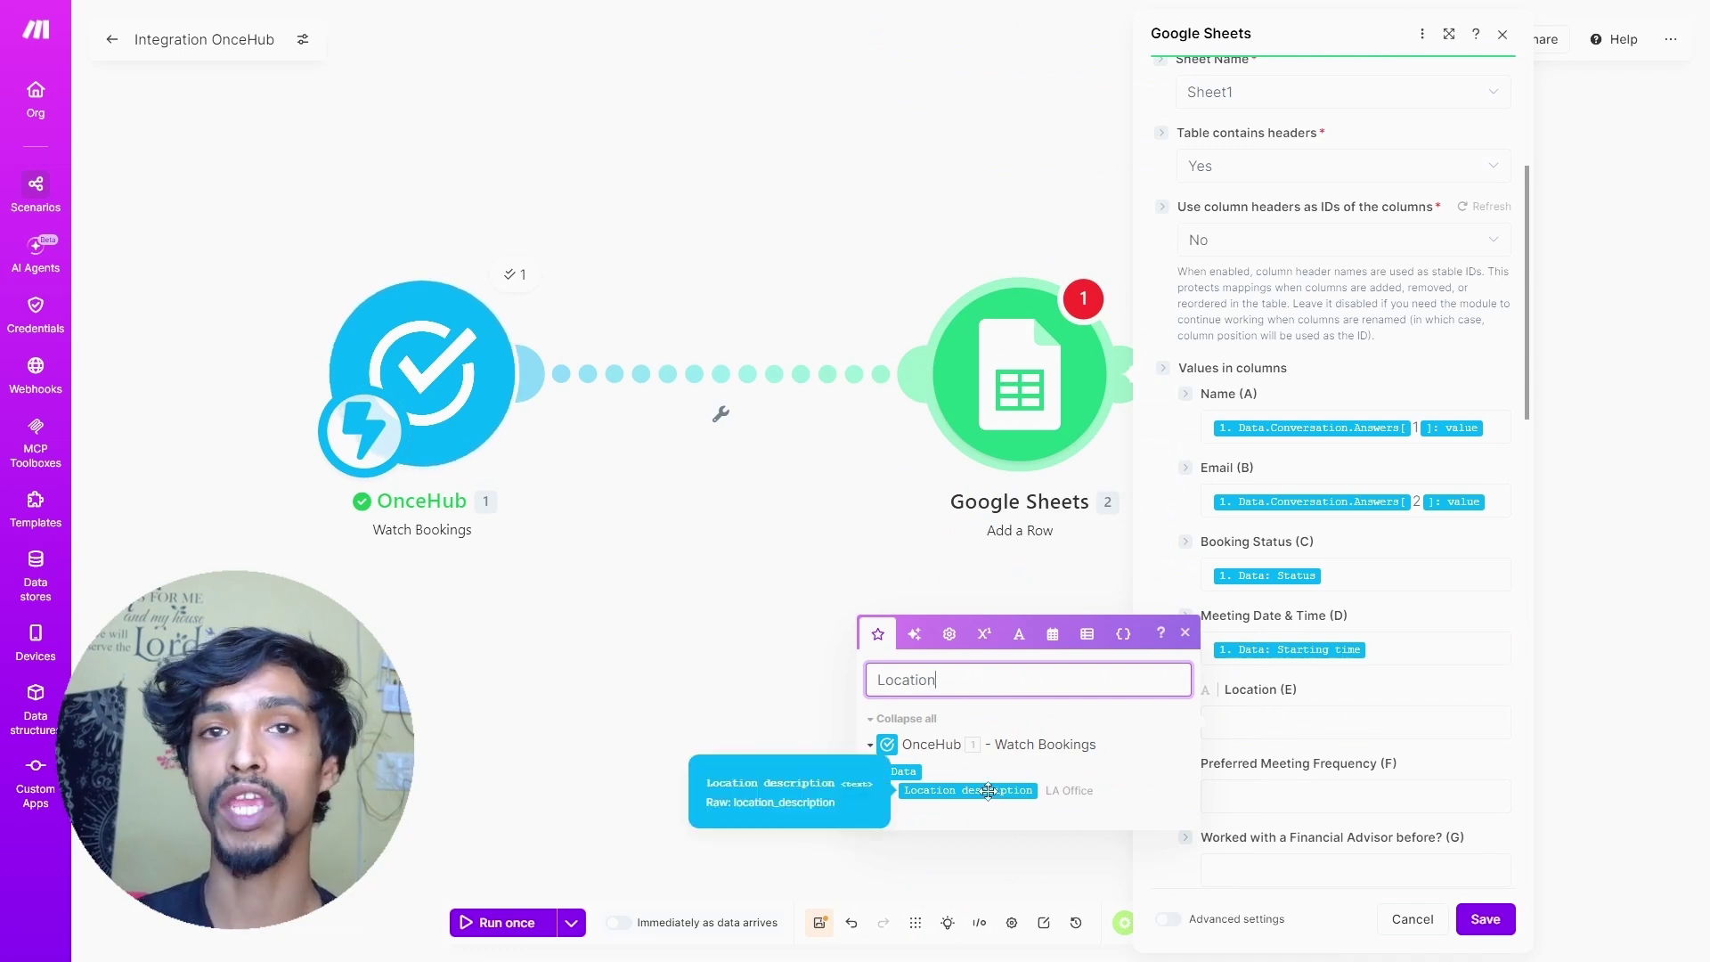
click(988, 790)
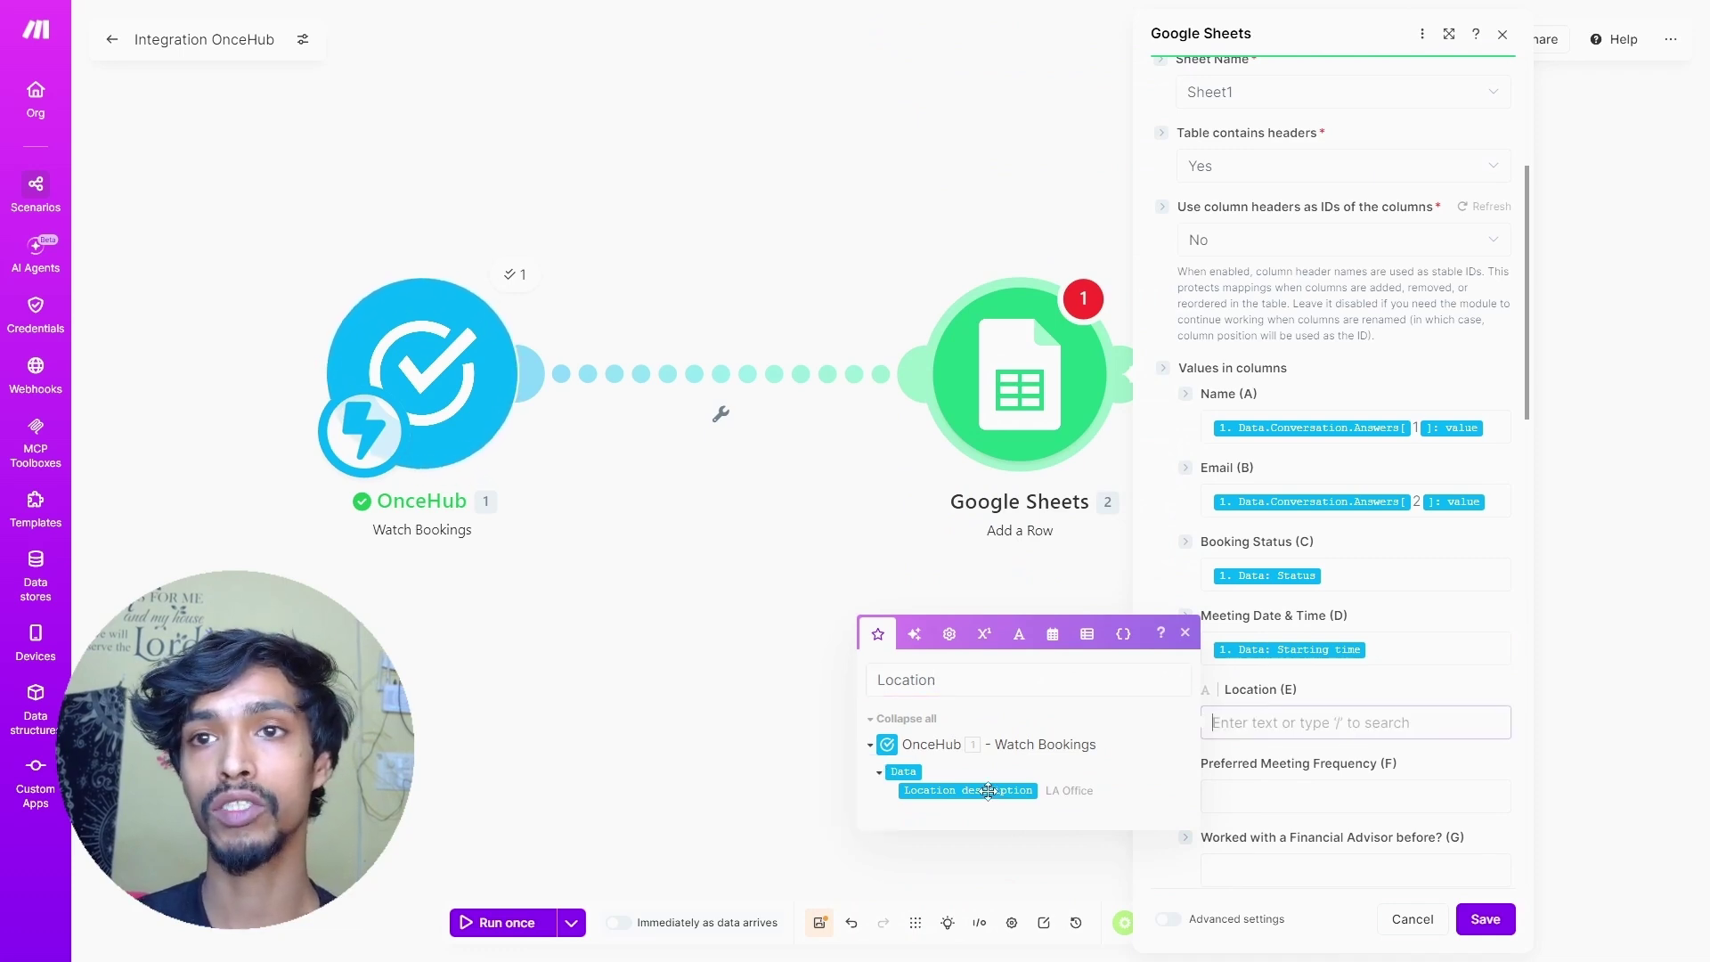
click(1299, 767)
scroll(1299, 771, down, 1)
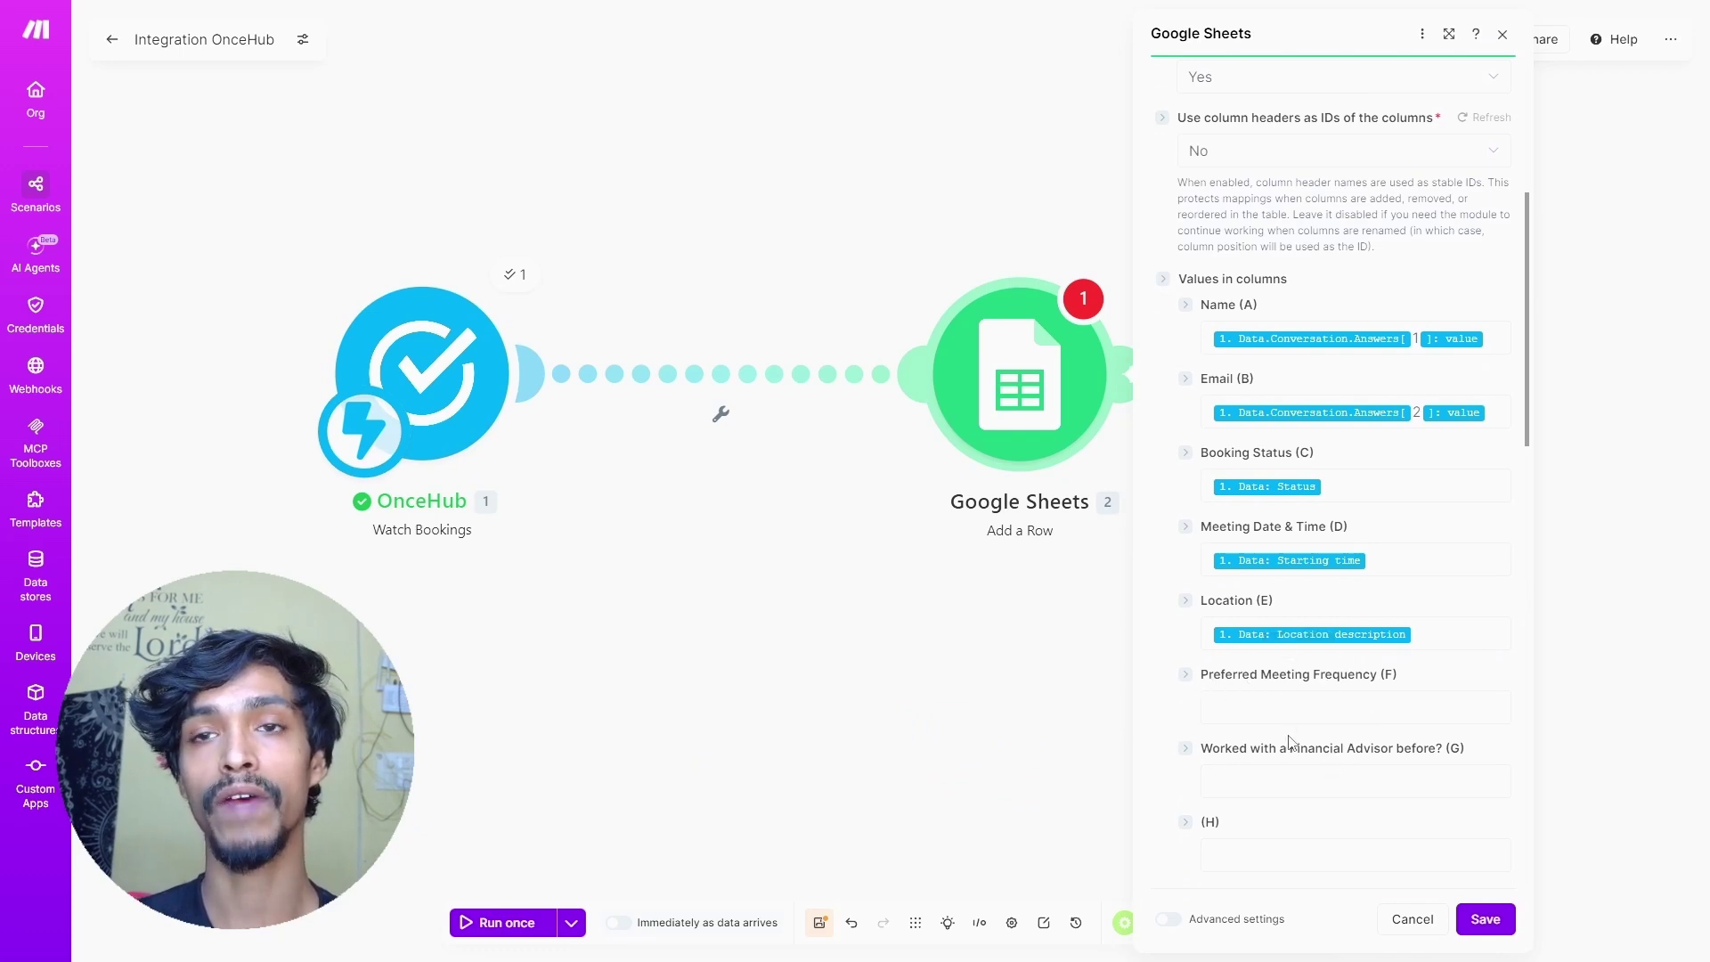
click(517, 274)
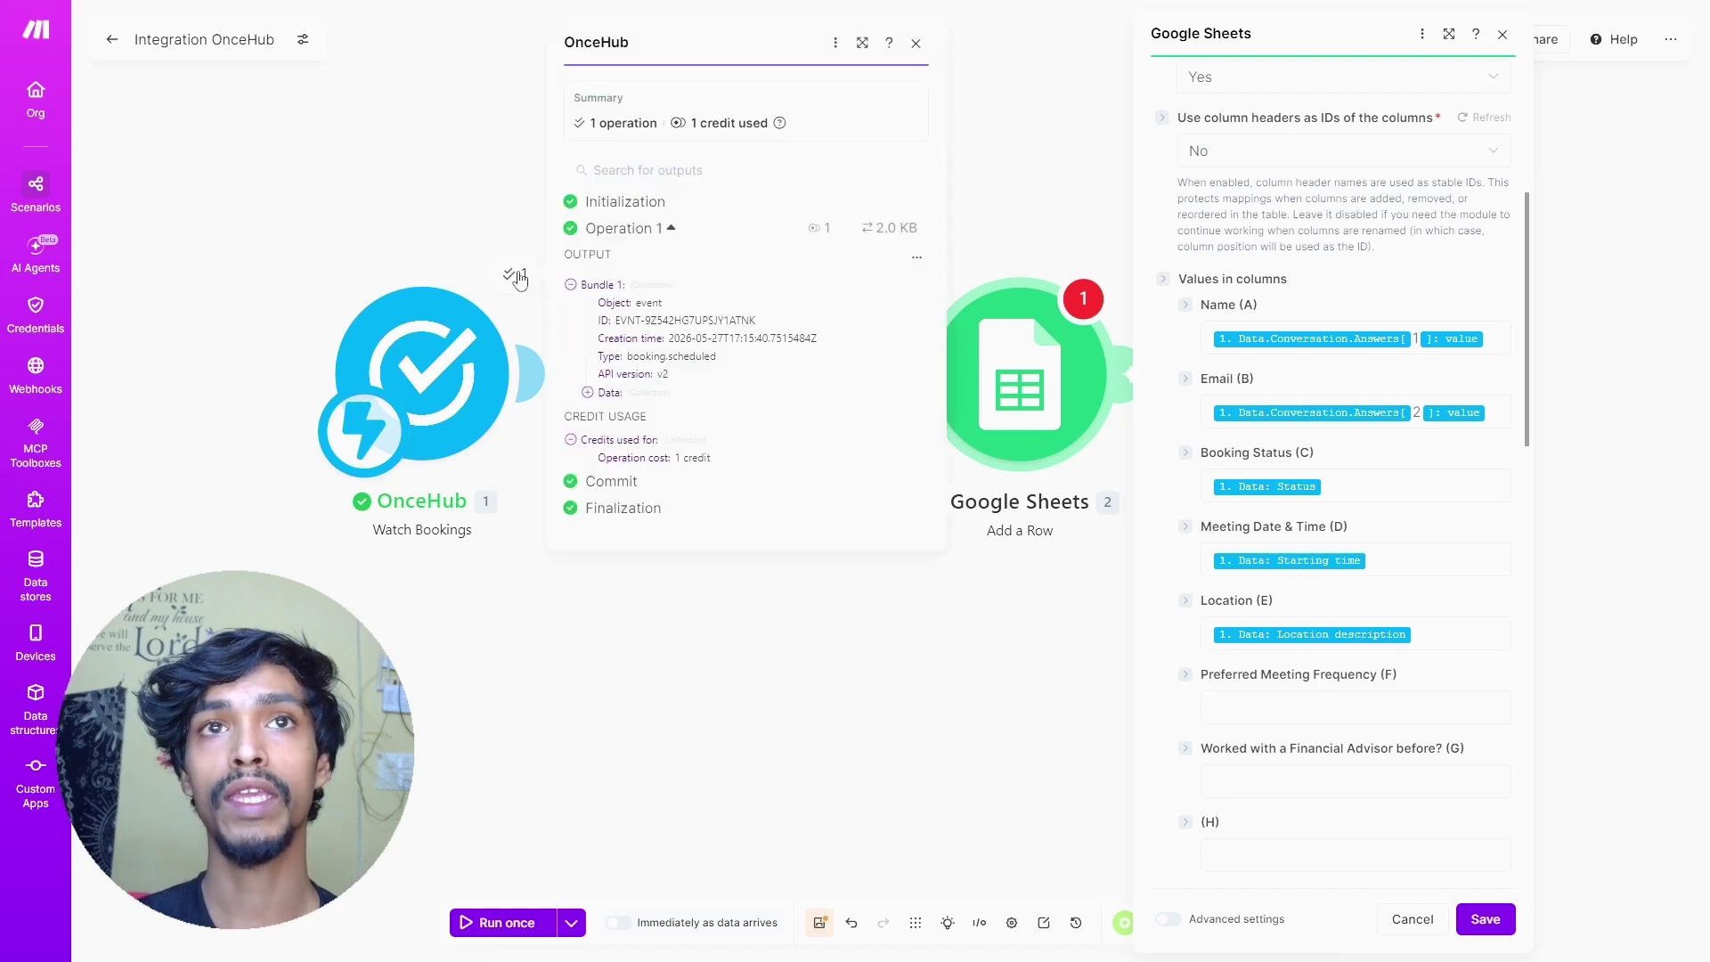
- Inspect the trigger output to confirm which questions answers 4 and 5 hold
click(587, 392)
scroll(637, 396, down, 3)
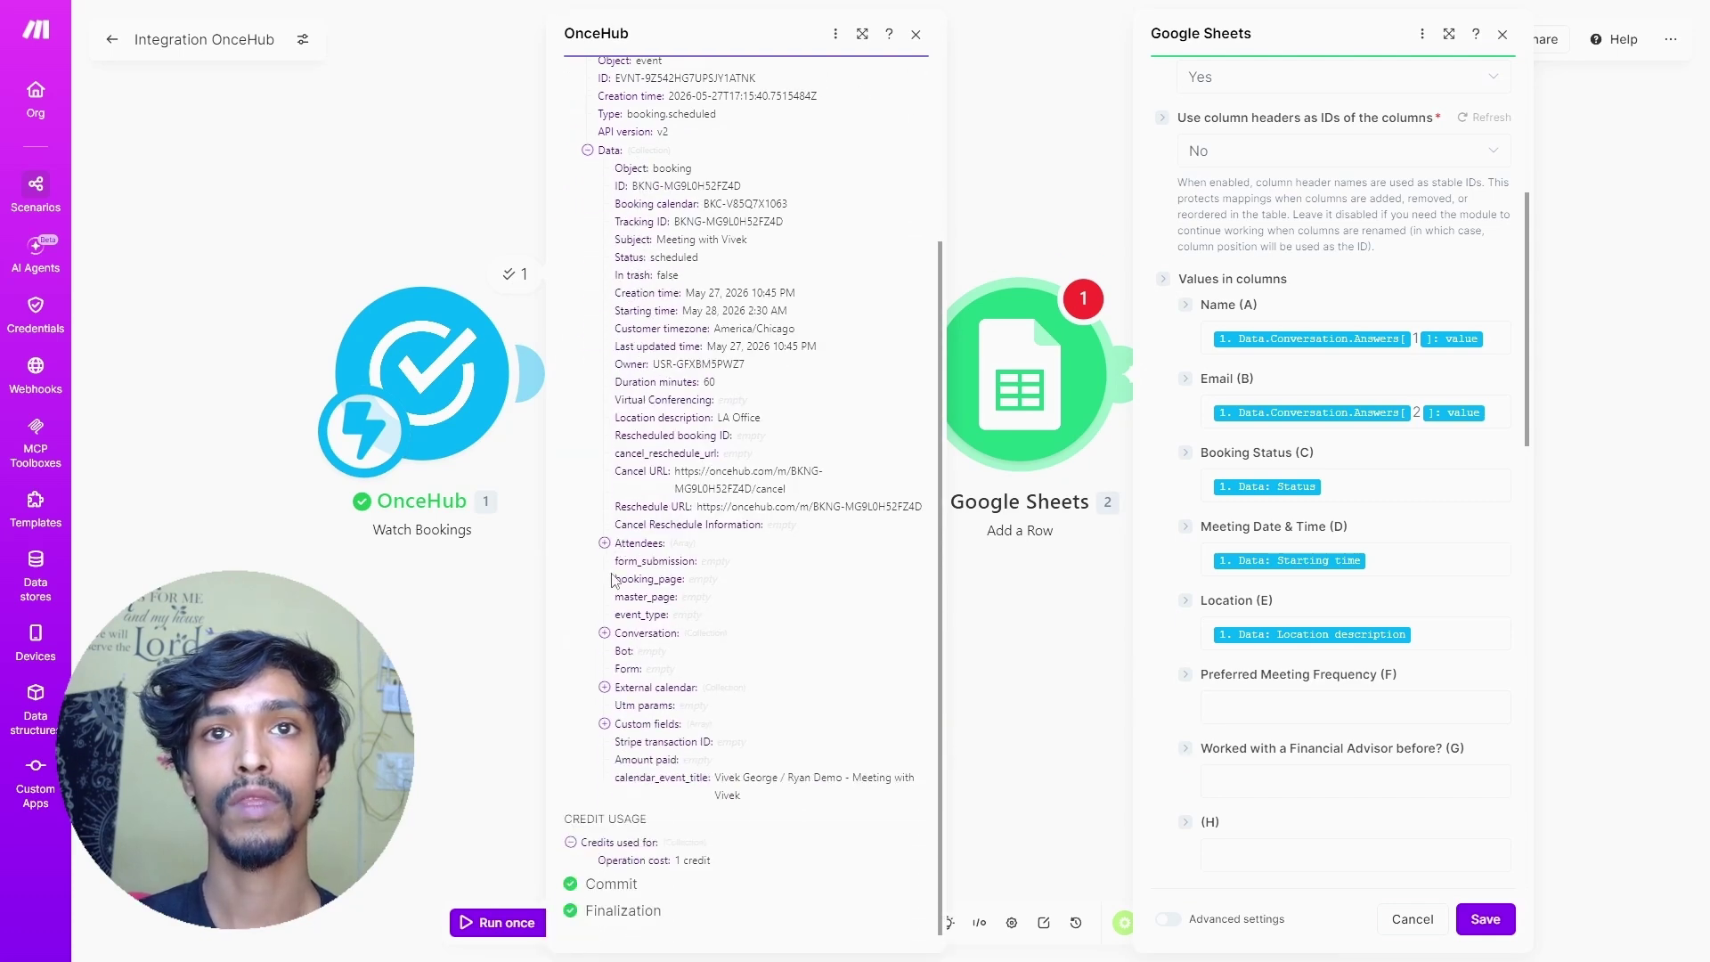
click(603, 634)
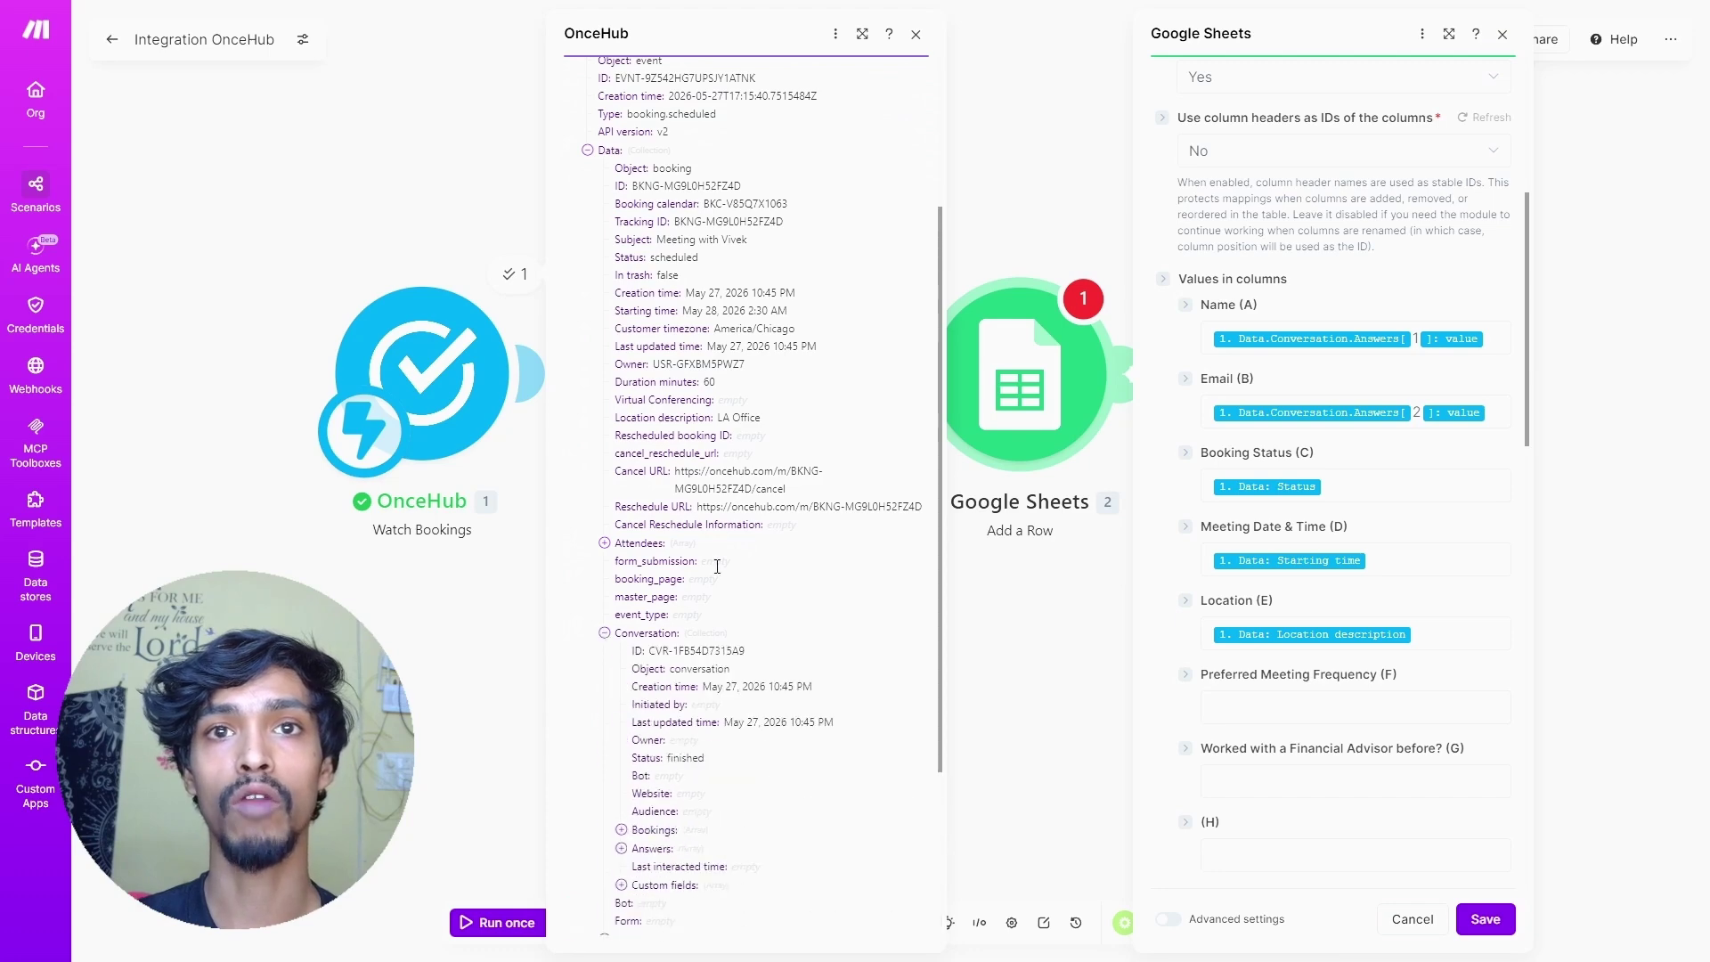
scroll(717, 575, down, 3)
click(648, 596)
scroll(646, 579, down, 2)
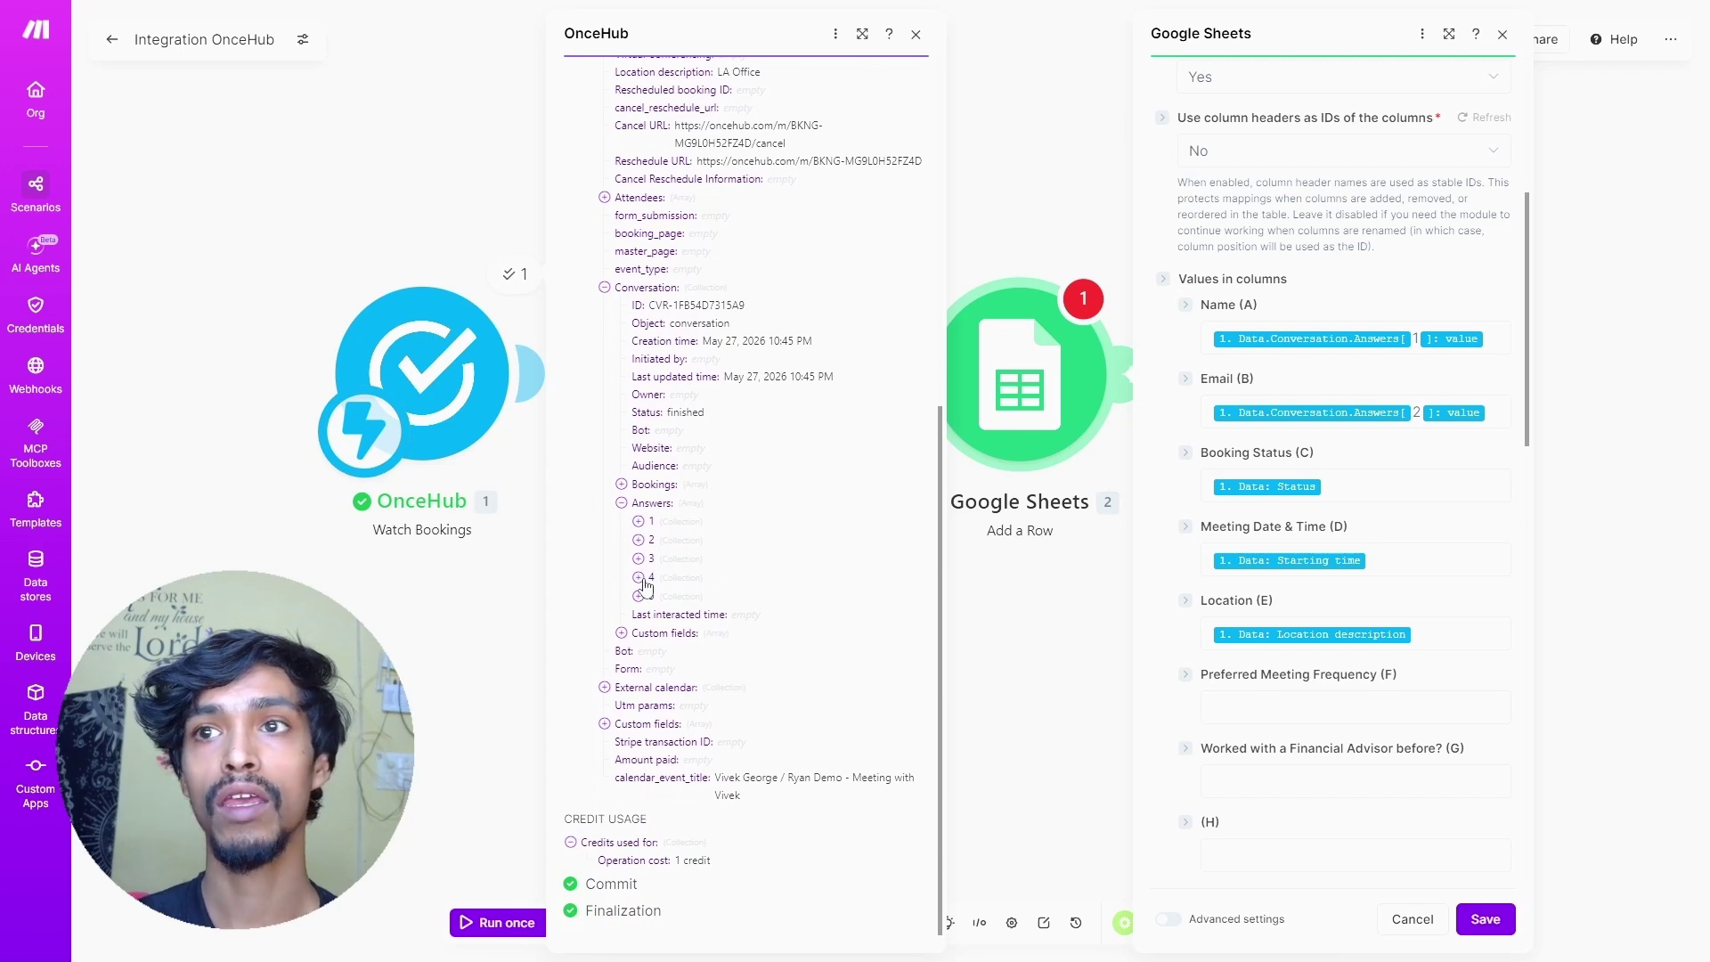
click(643, 579)
scroll(645, 588, down, 2)
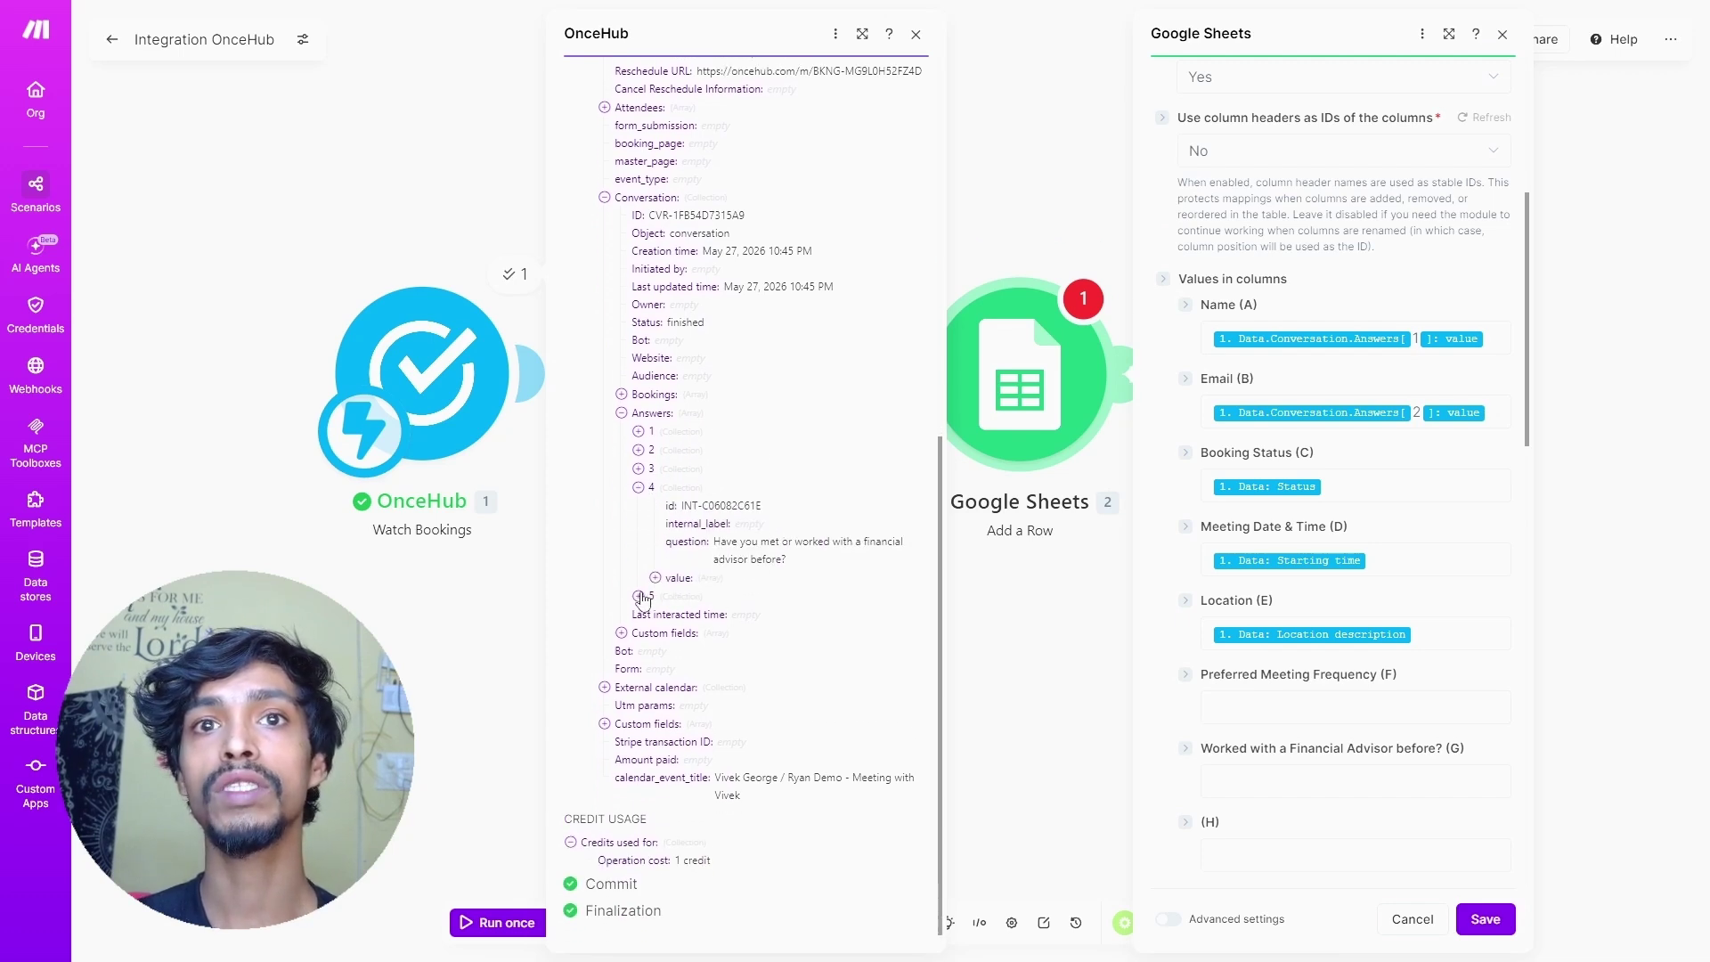
click(643, 597)
scroll(645, 598, down, 1)
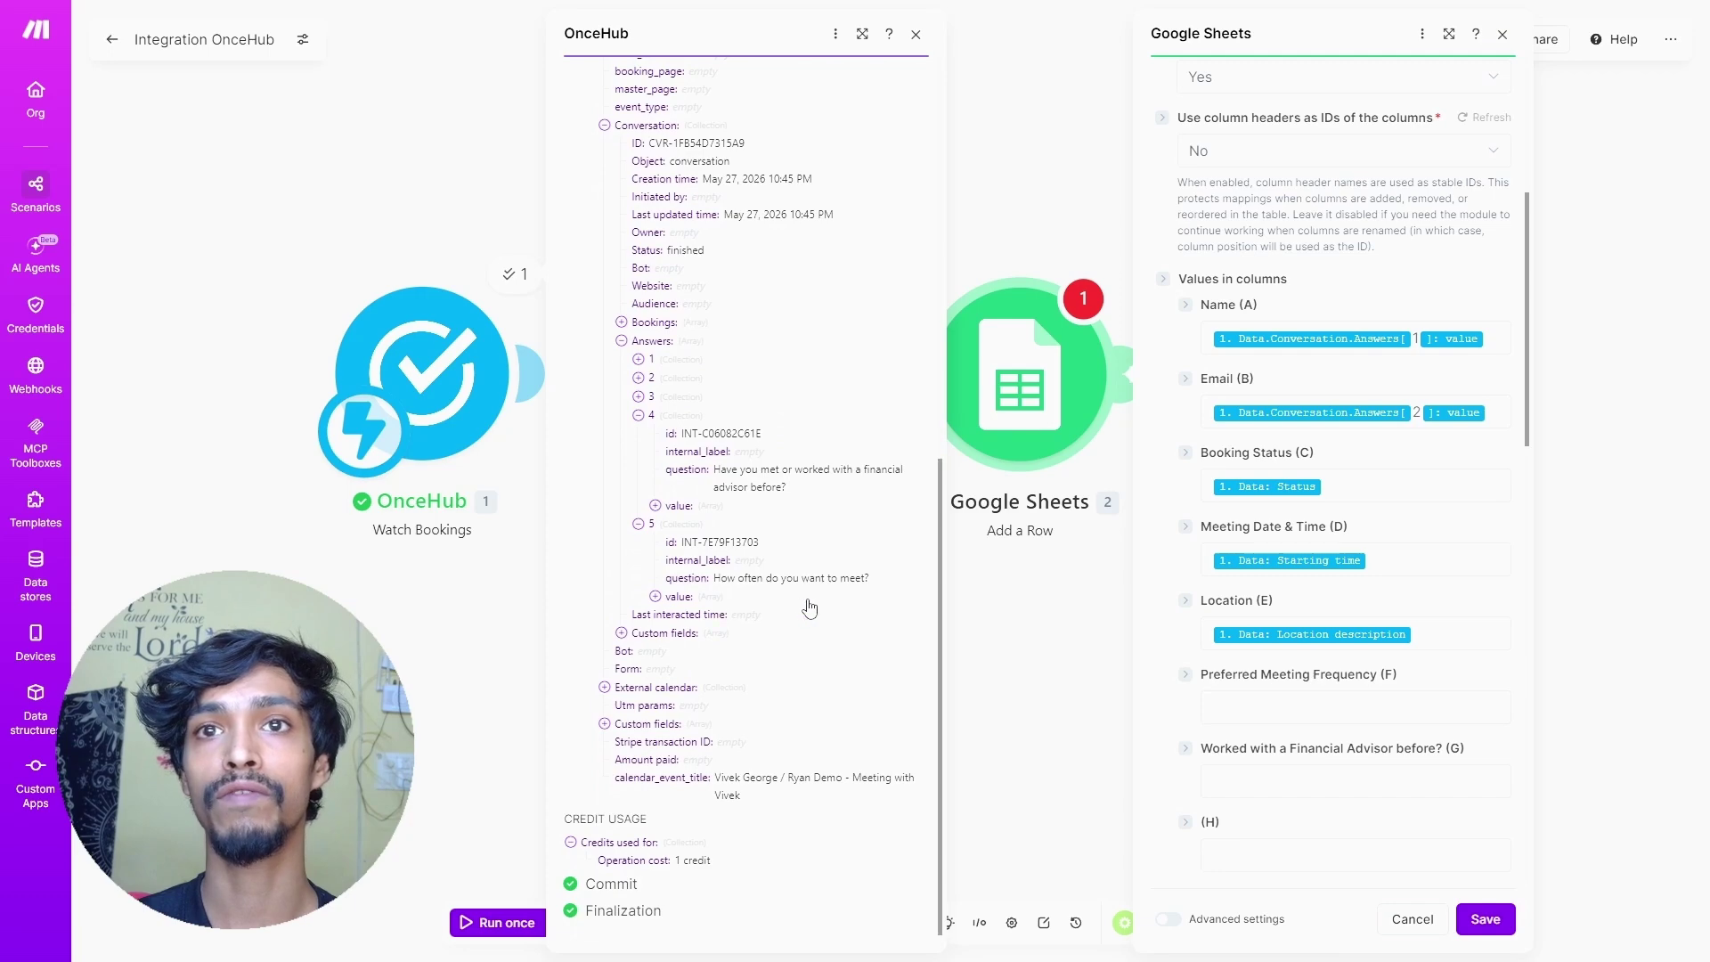
- Paste the Email answer mapping into Preferred Meeting Frequency (F) with answer index 5
click(1493, 411)
key(ctrl+a)
key(ctrl+c)
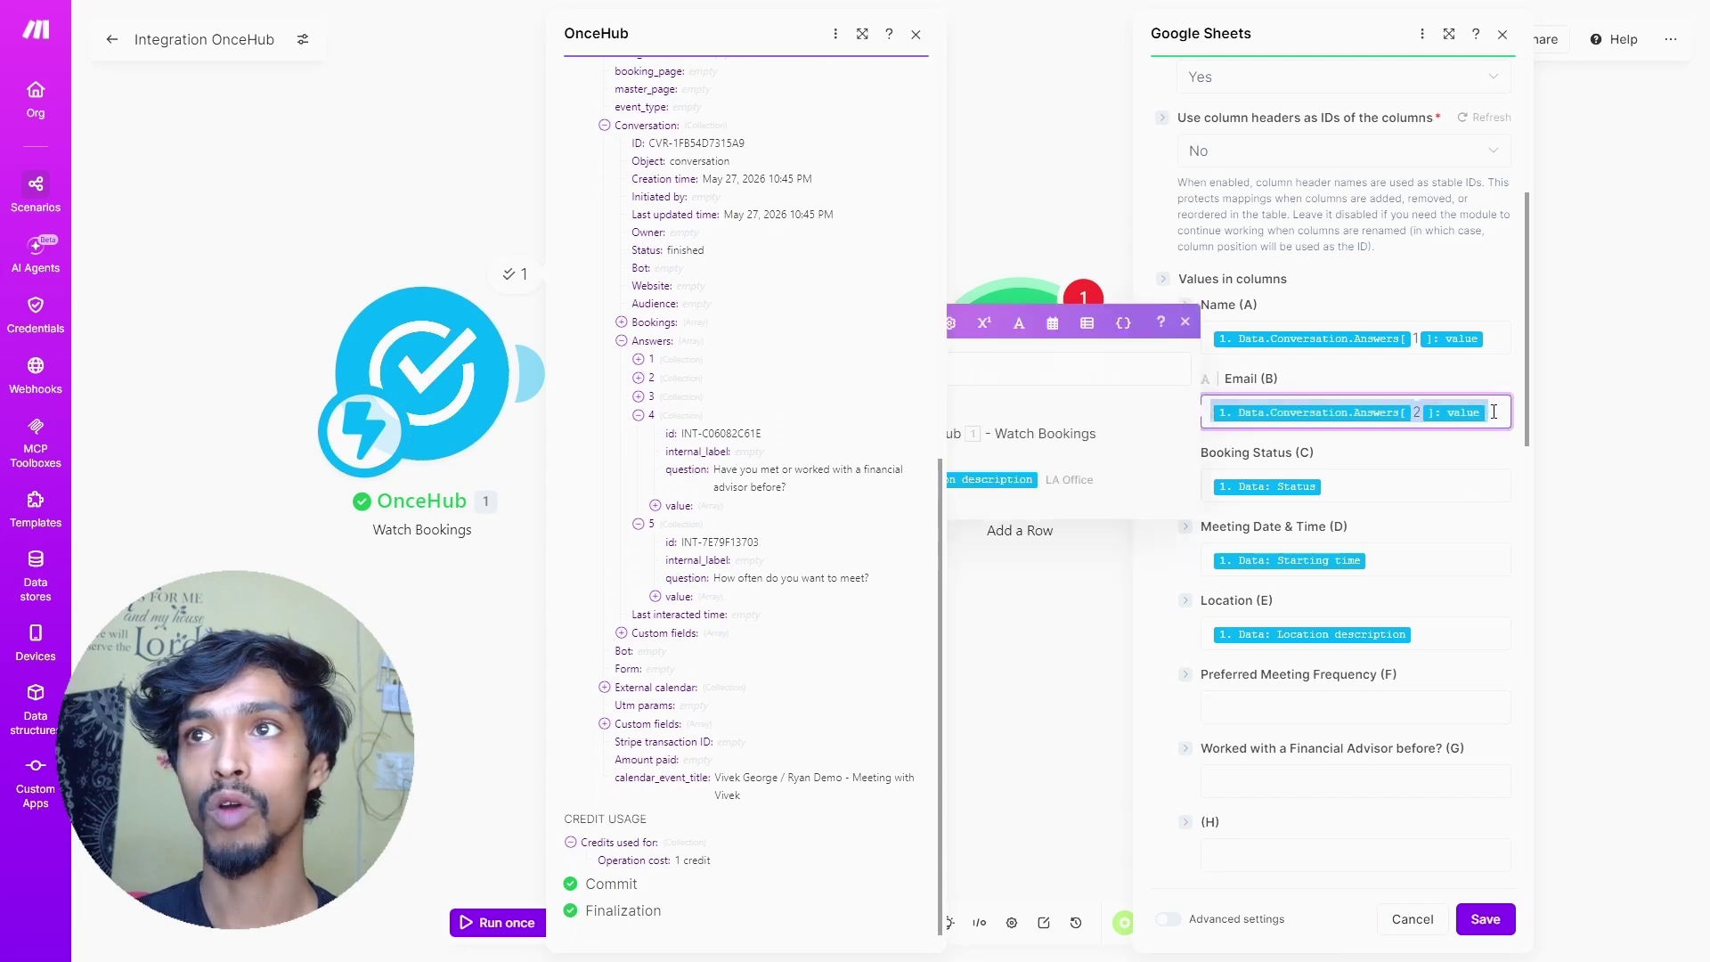
click(1297, 699)
text(1. Data.Conversation.Answers[ 2 ]: value)
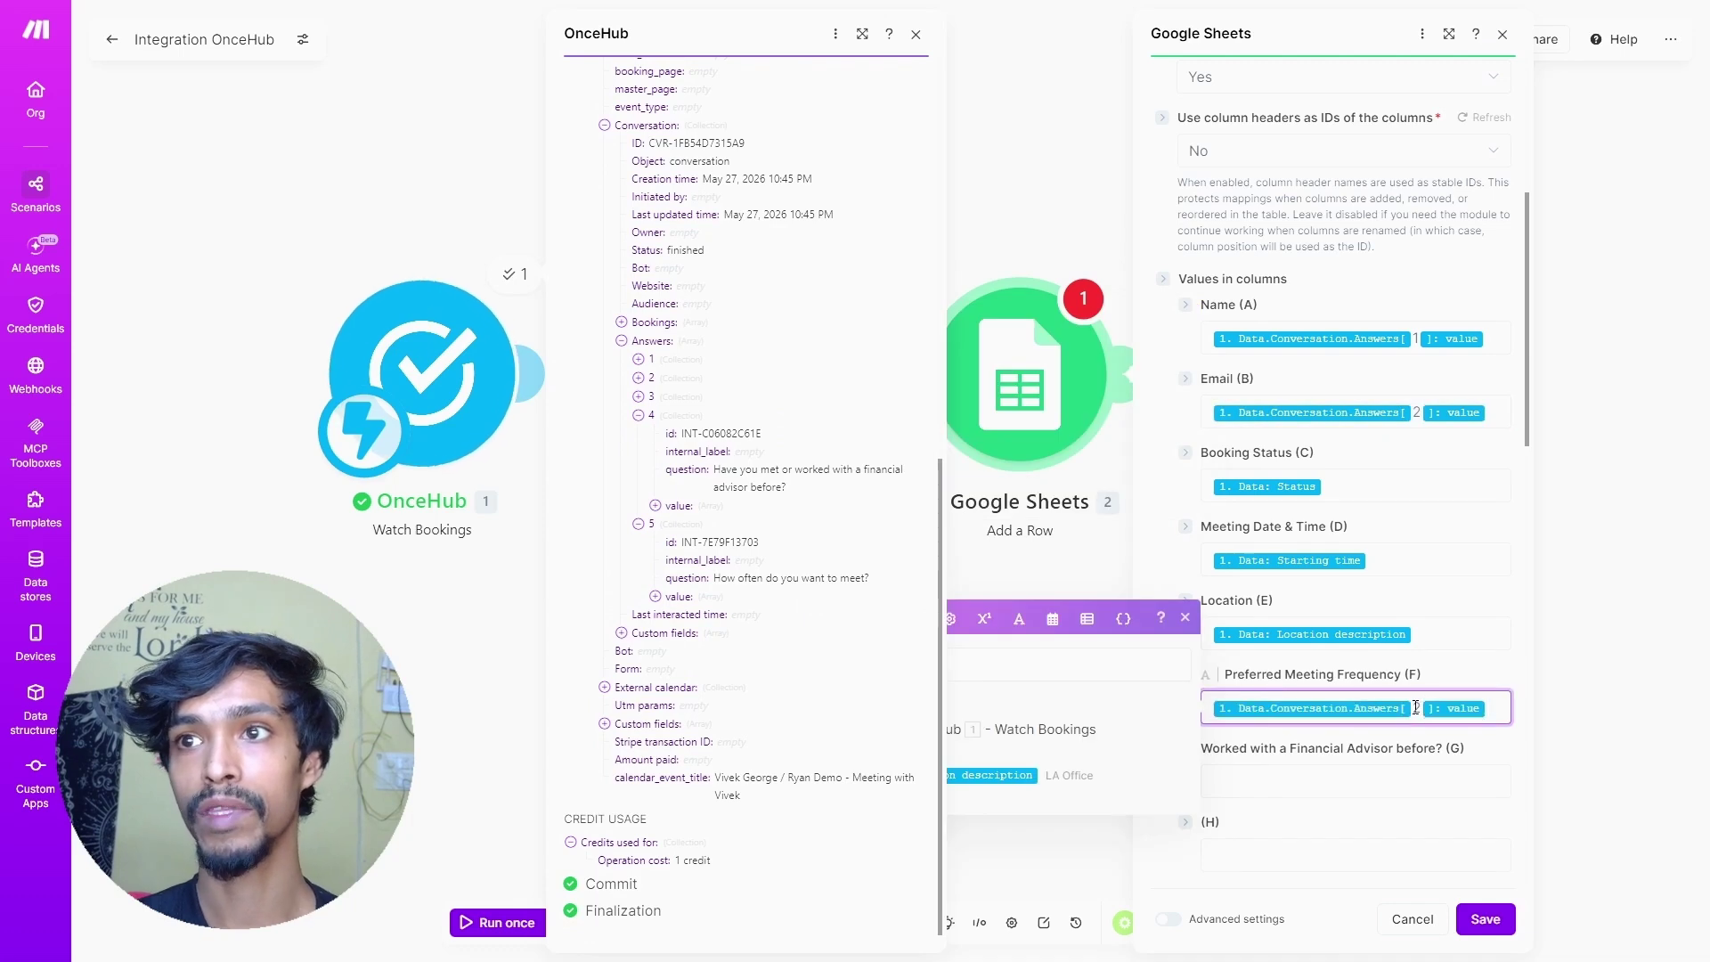
double_click(1418, 708)
text(5)
- Paste the answer mapping into the Financial Advisor (G) column with answer index 4
click(1388, 781)
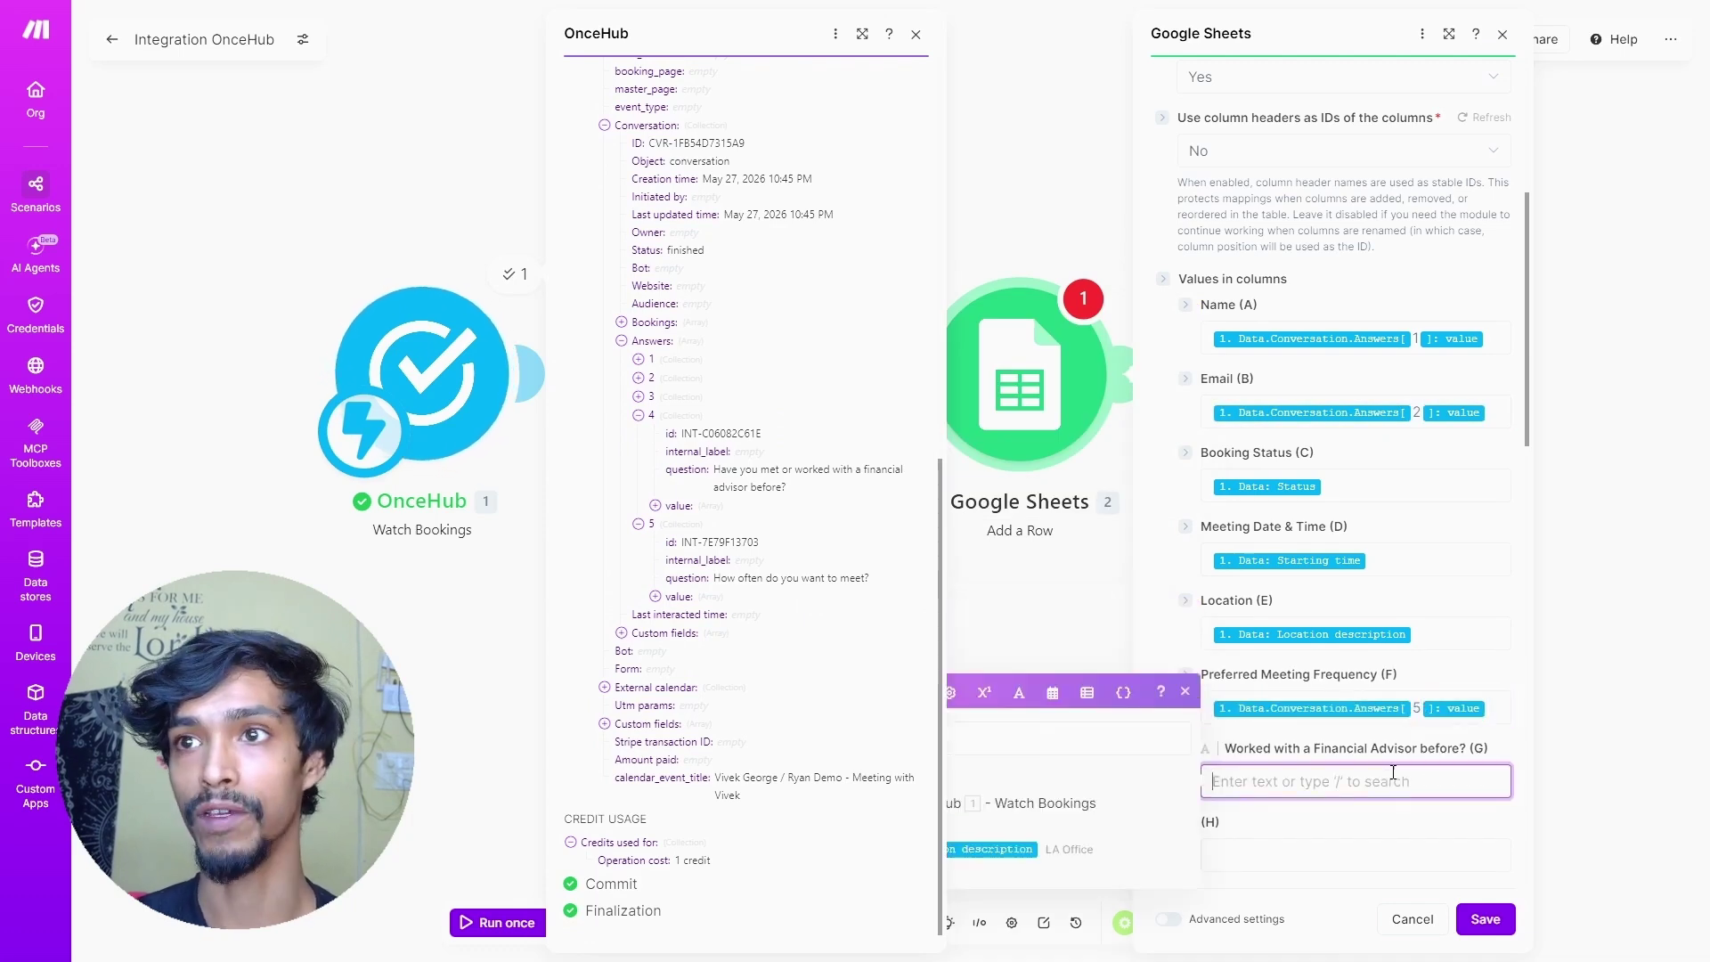
key(ctrl+v)
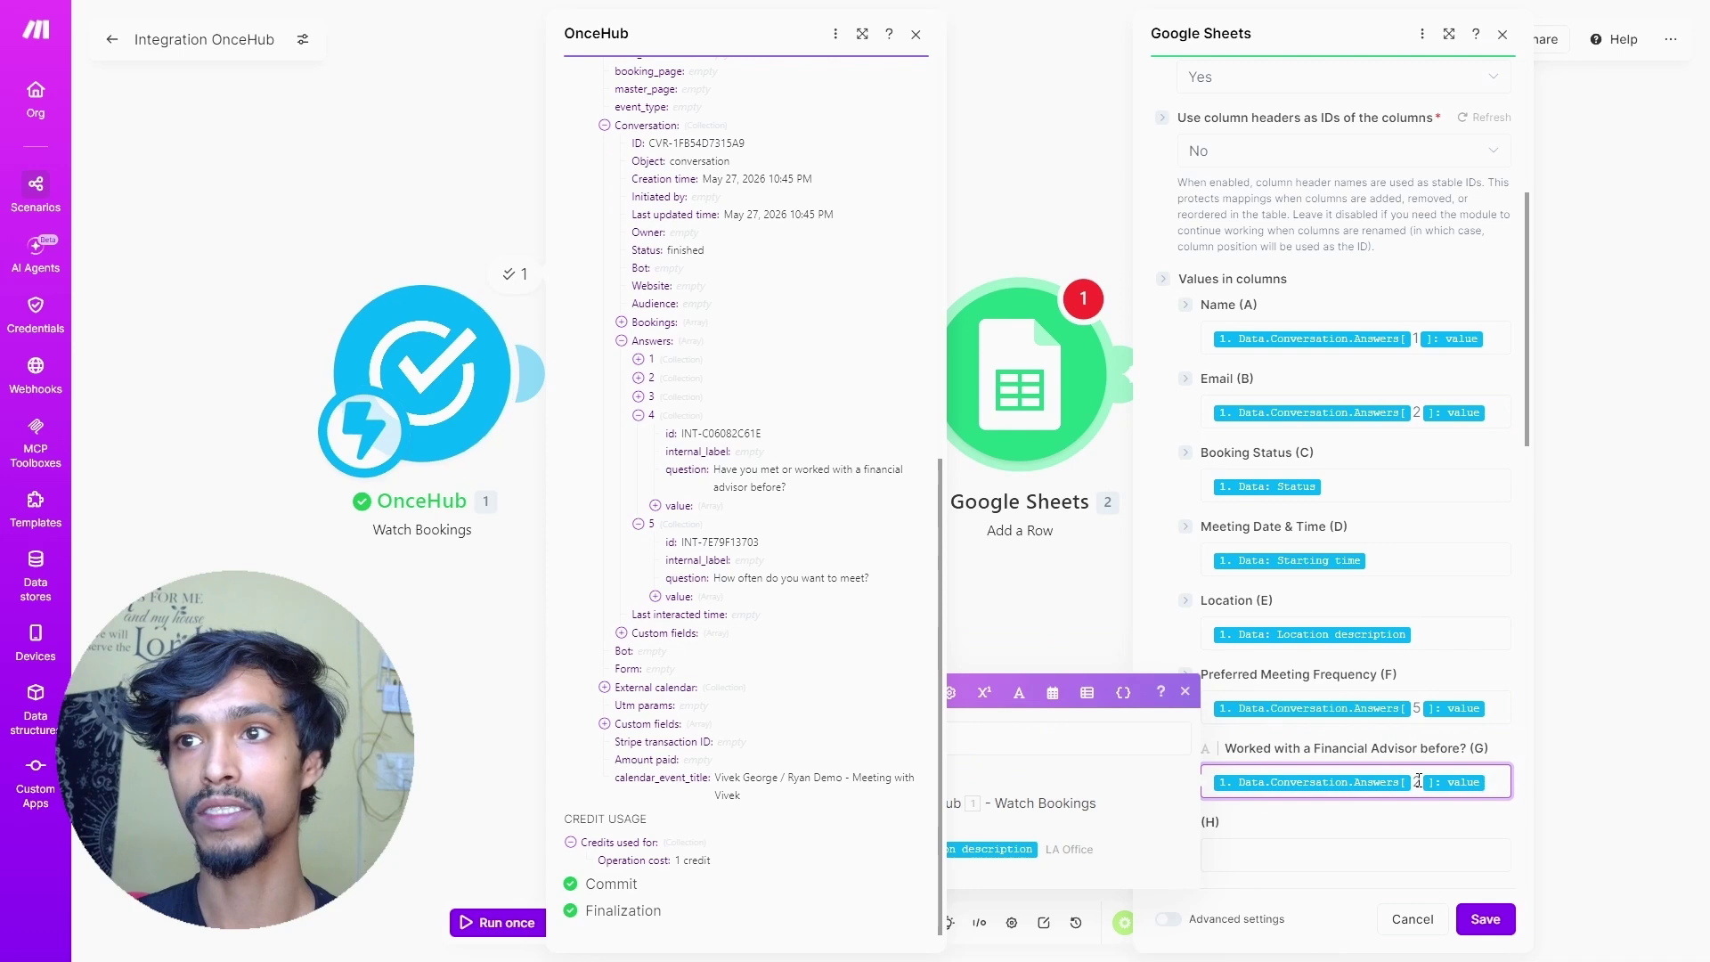
double_click(1417, 781)
text(4)
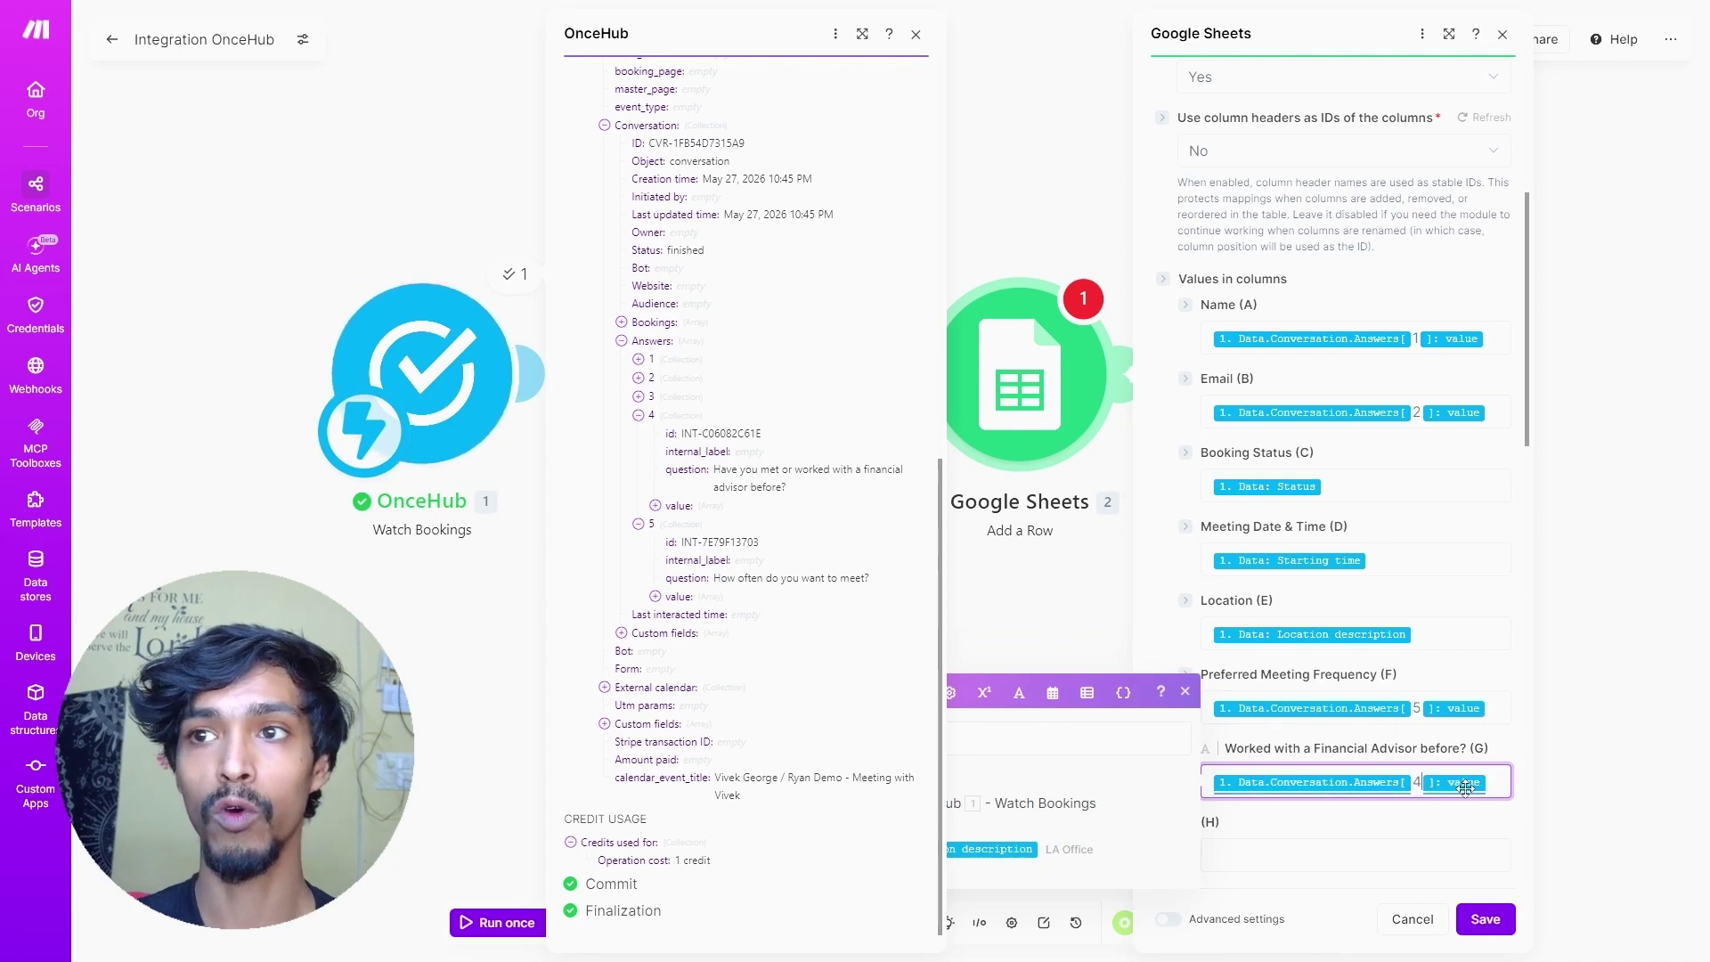
click(1425, 747)
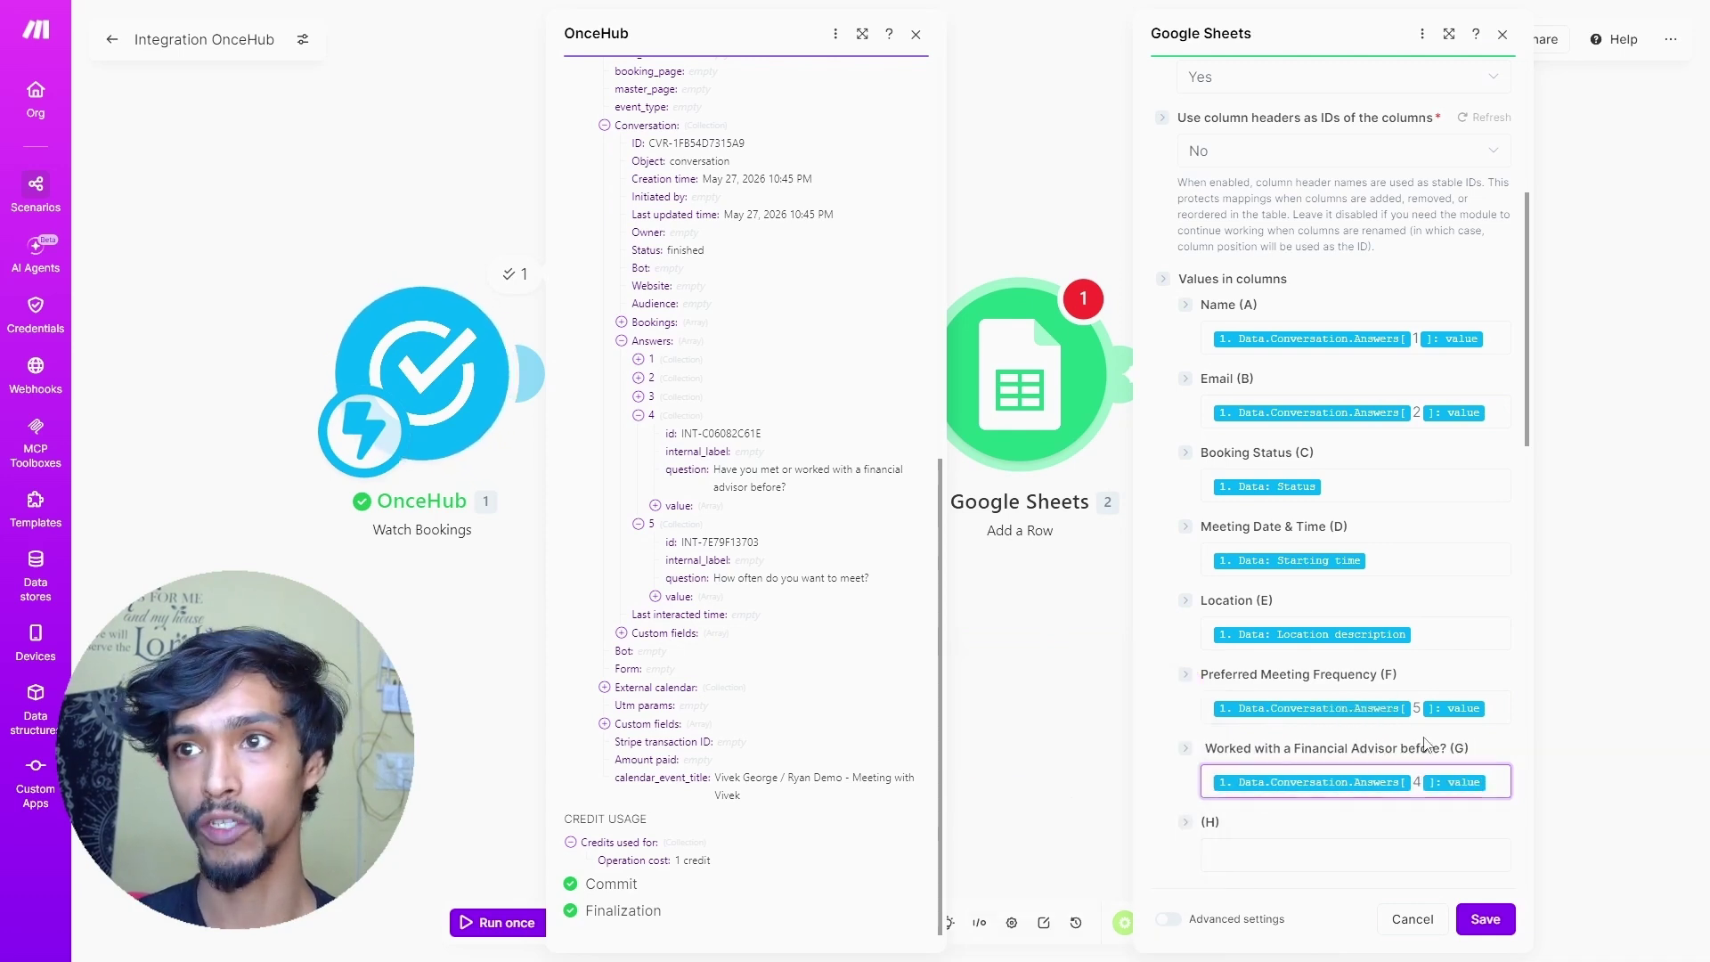
click(915, 33)
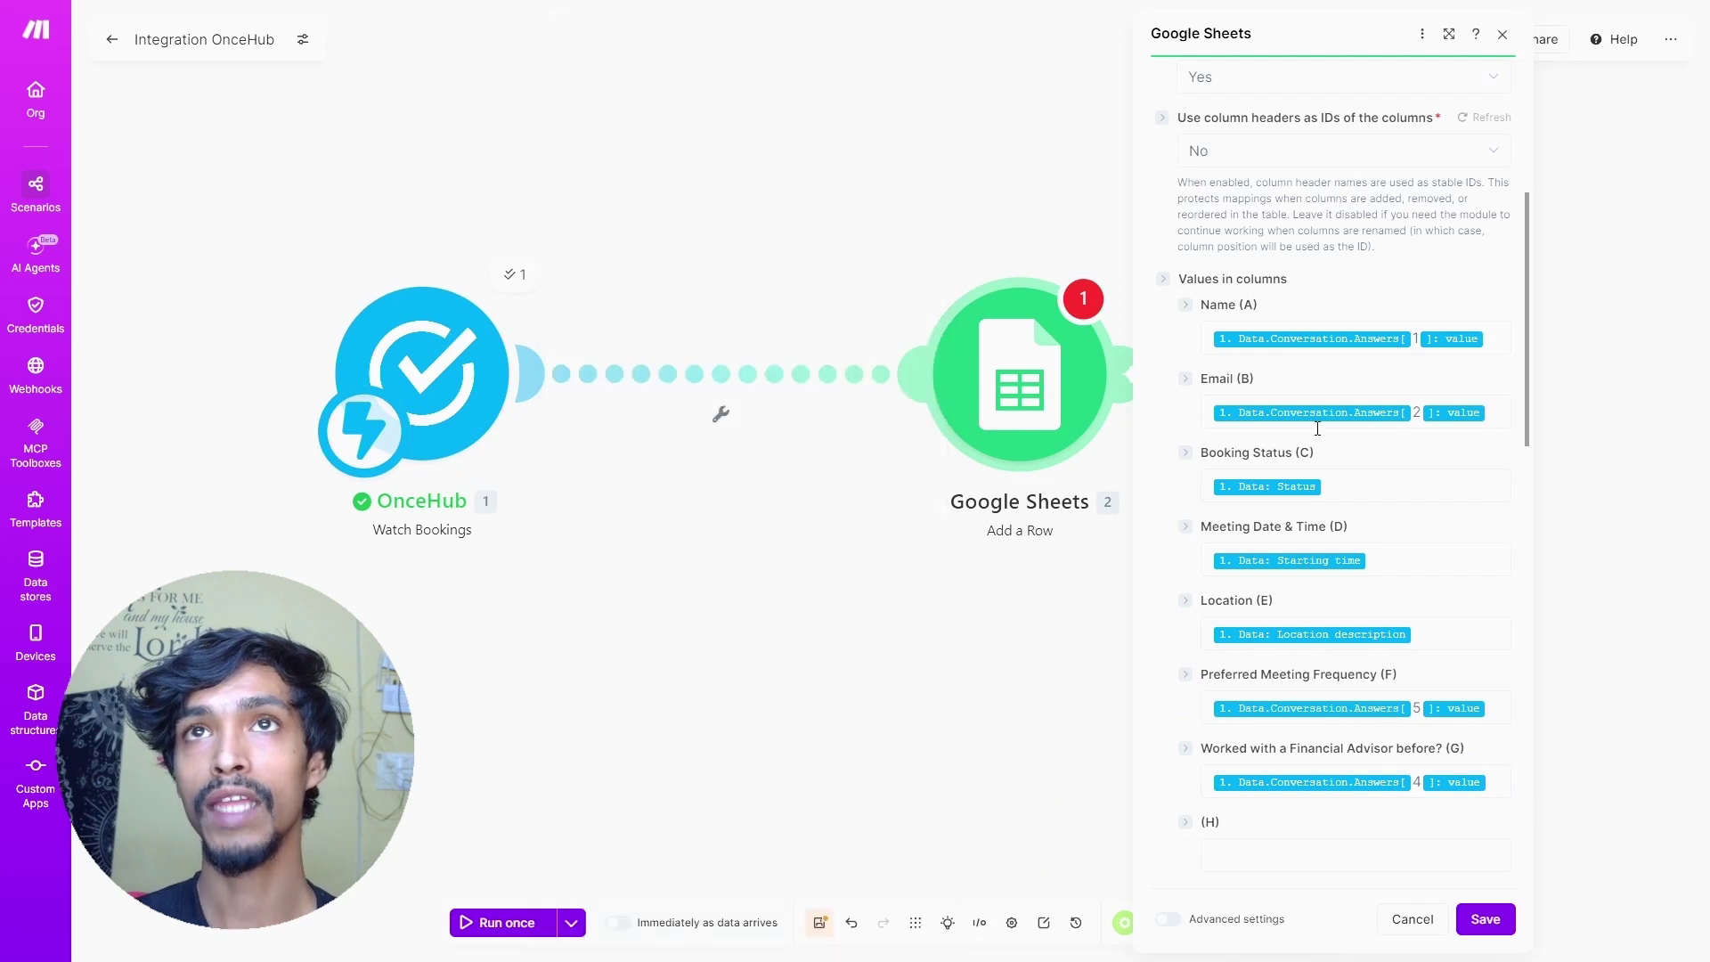
- Save the Add a Row settings, start a test run, then stop it
click(1471, 925)
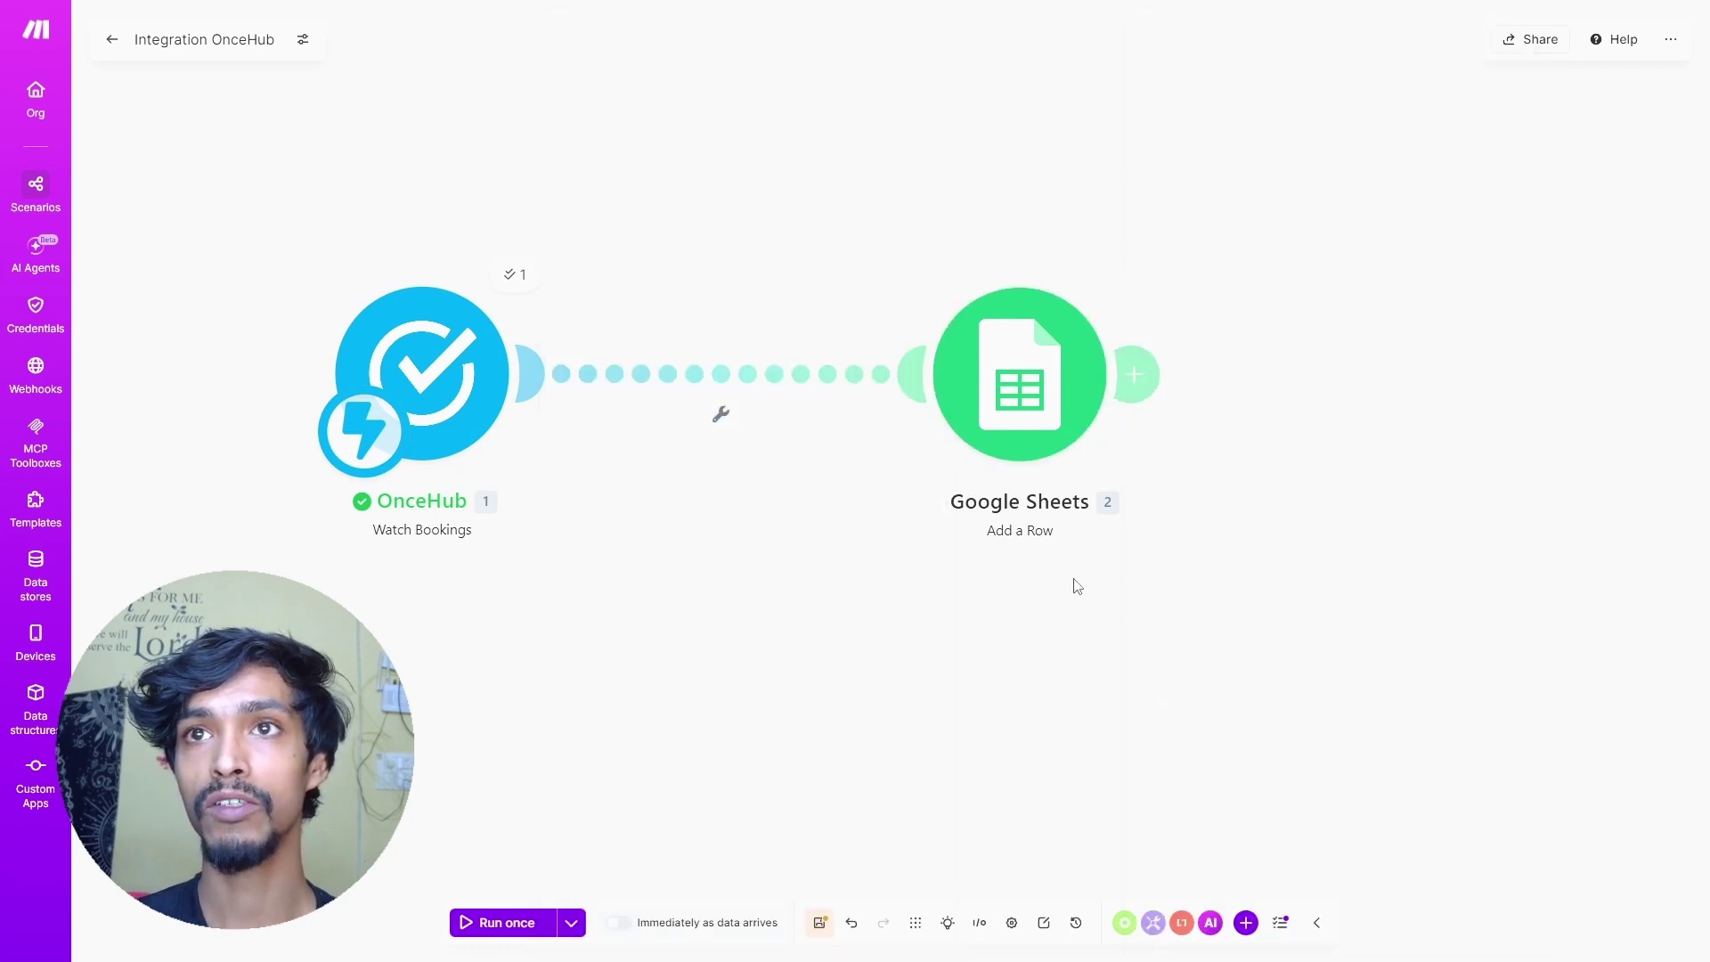
click(502, 926)
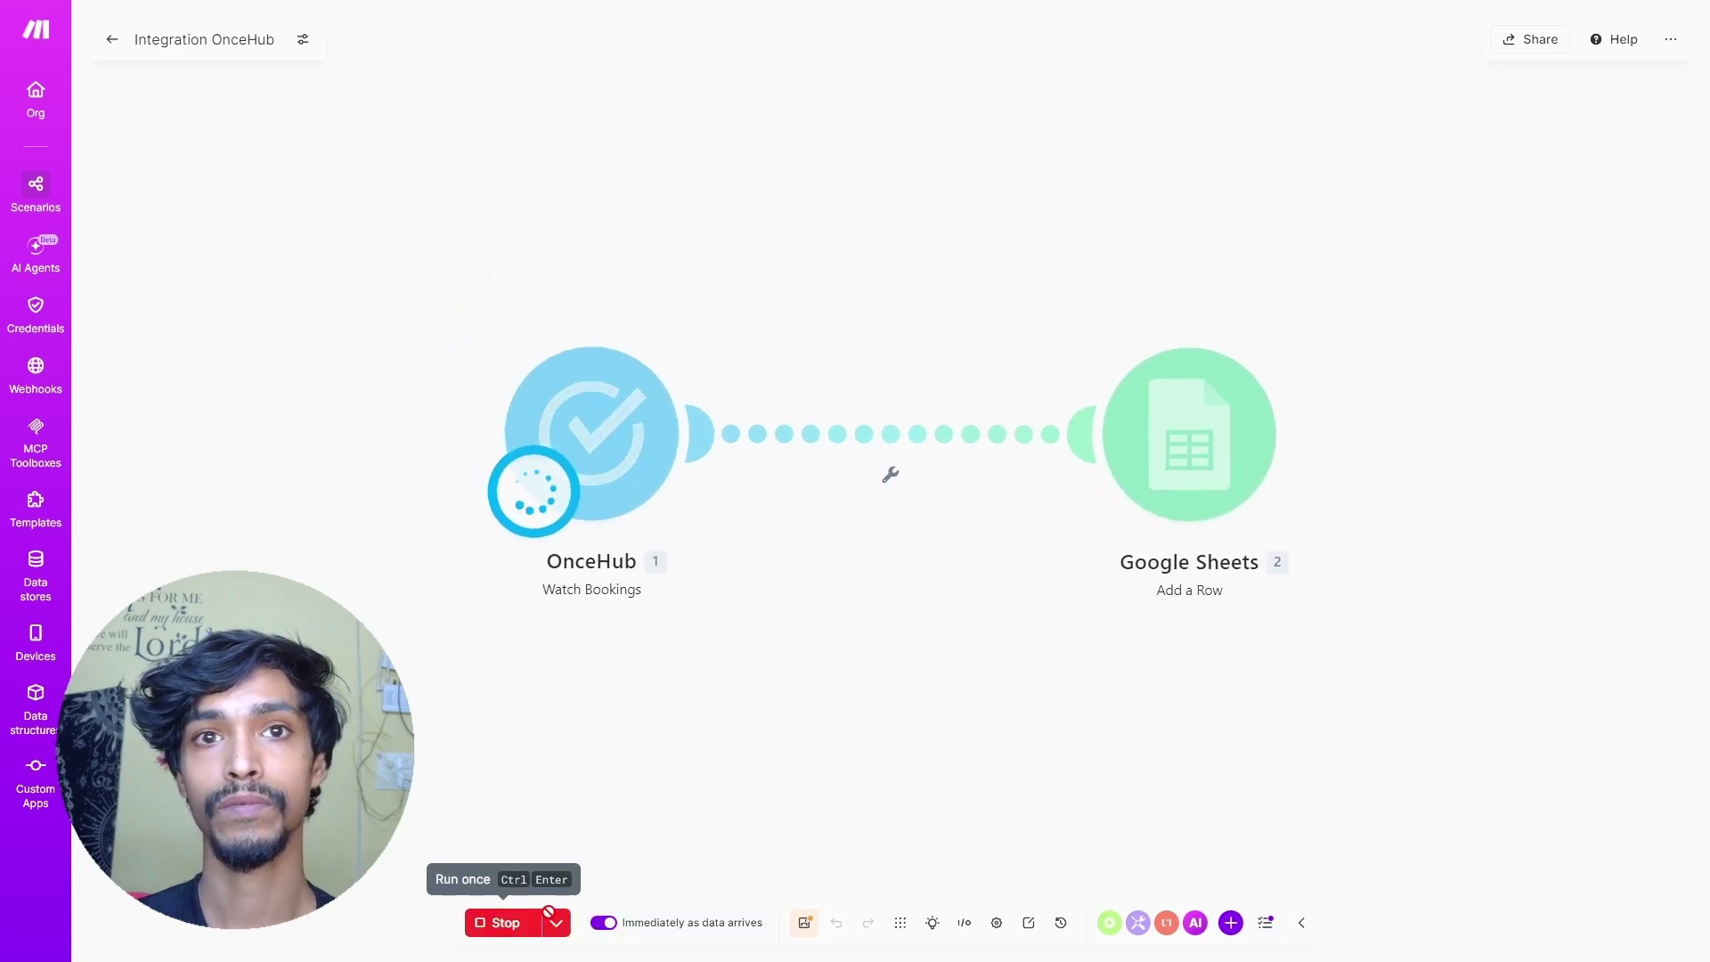
click(492, 925)
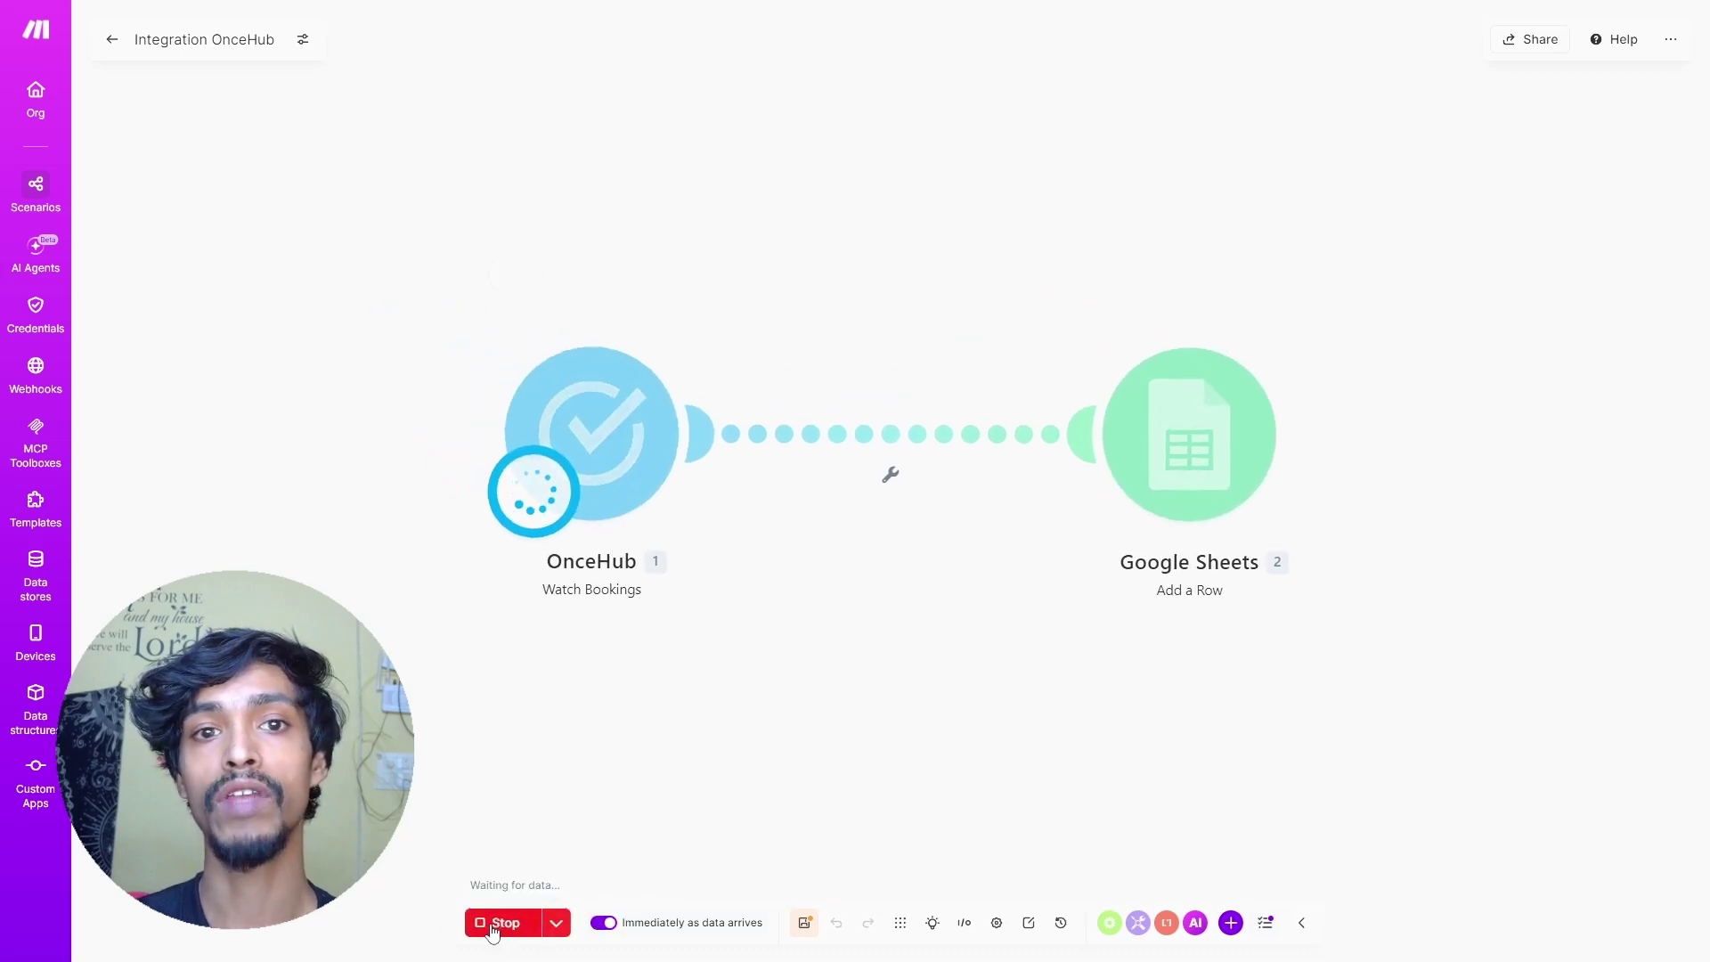
- Rerun the scenario with existing data from the 10:45:41 PM run
click(574, 922)
click(516, 875)
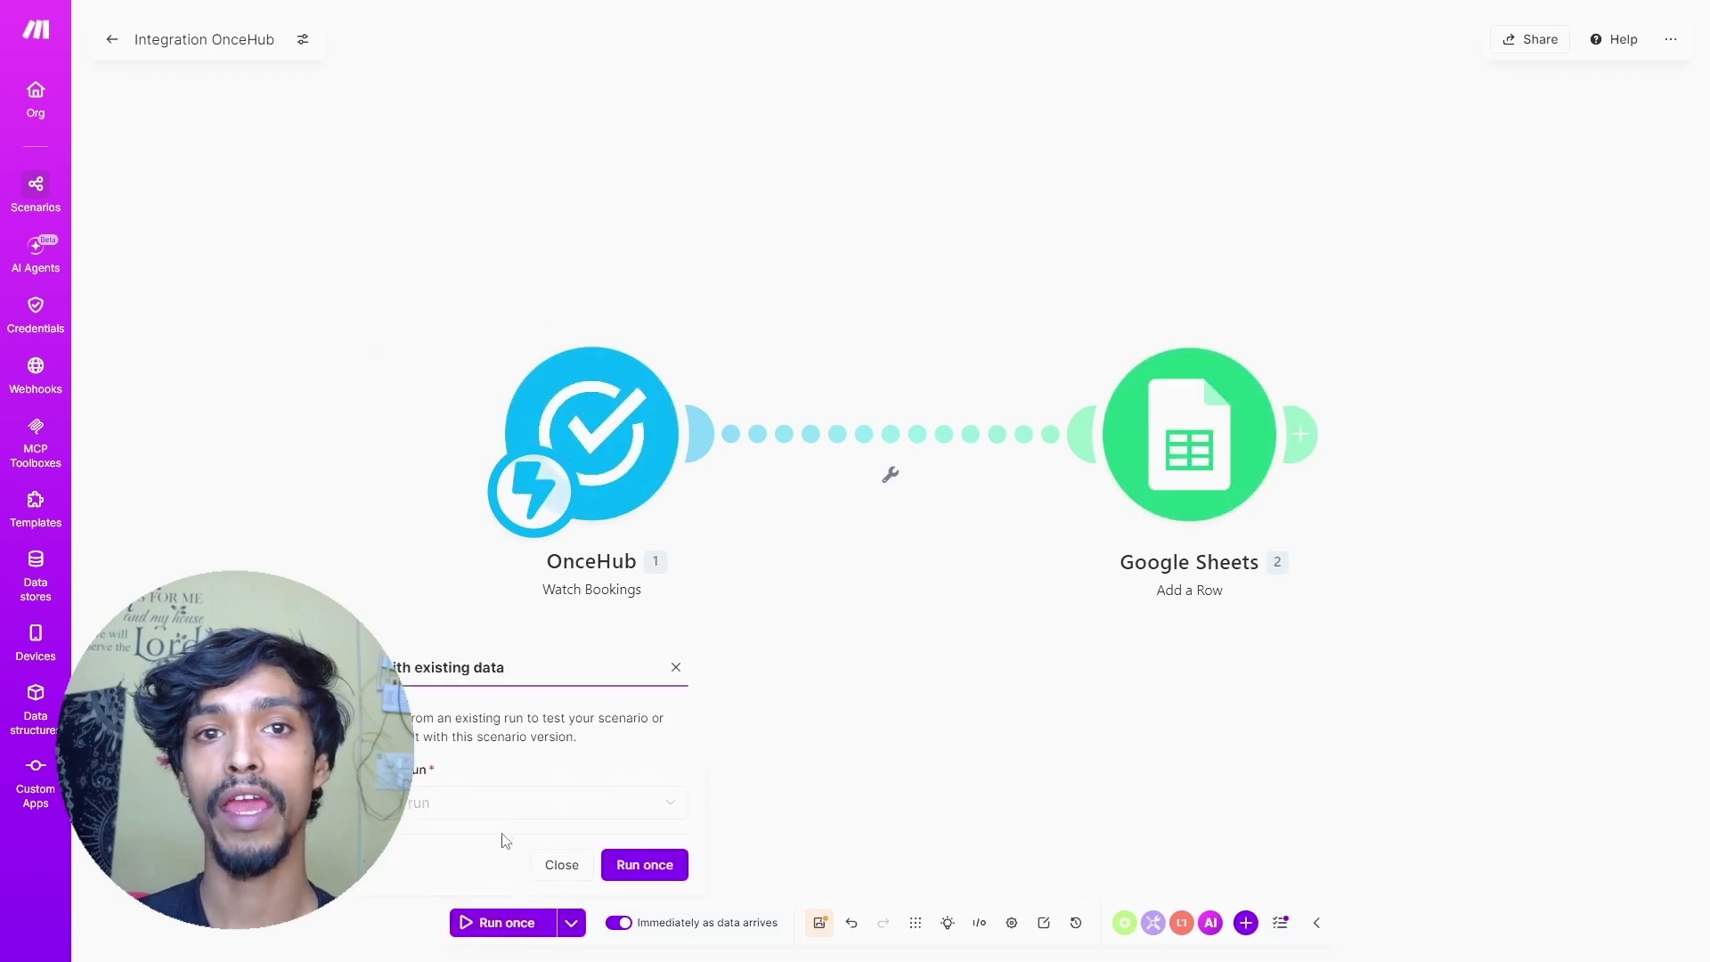
click(472, 817)
click(485, 841)
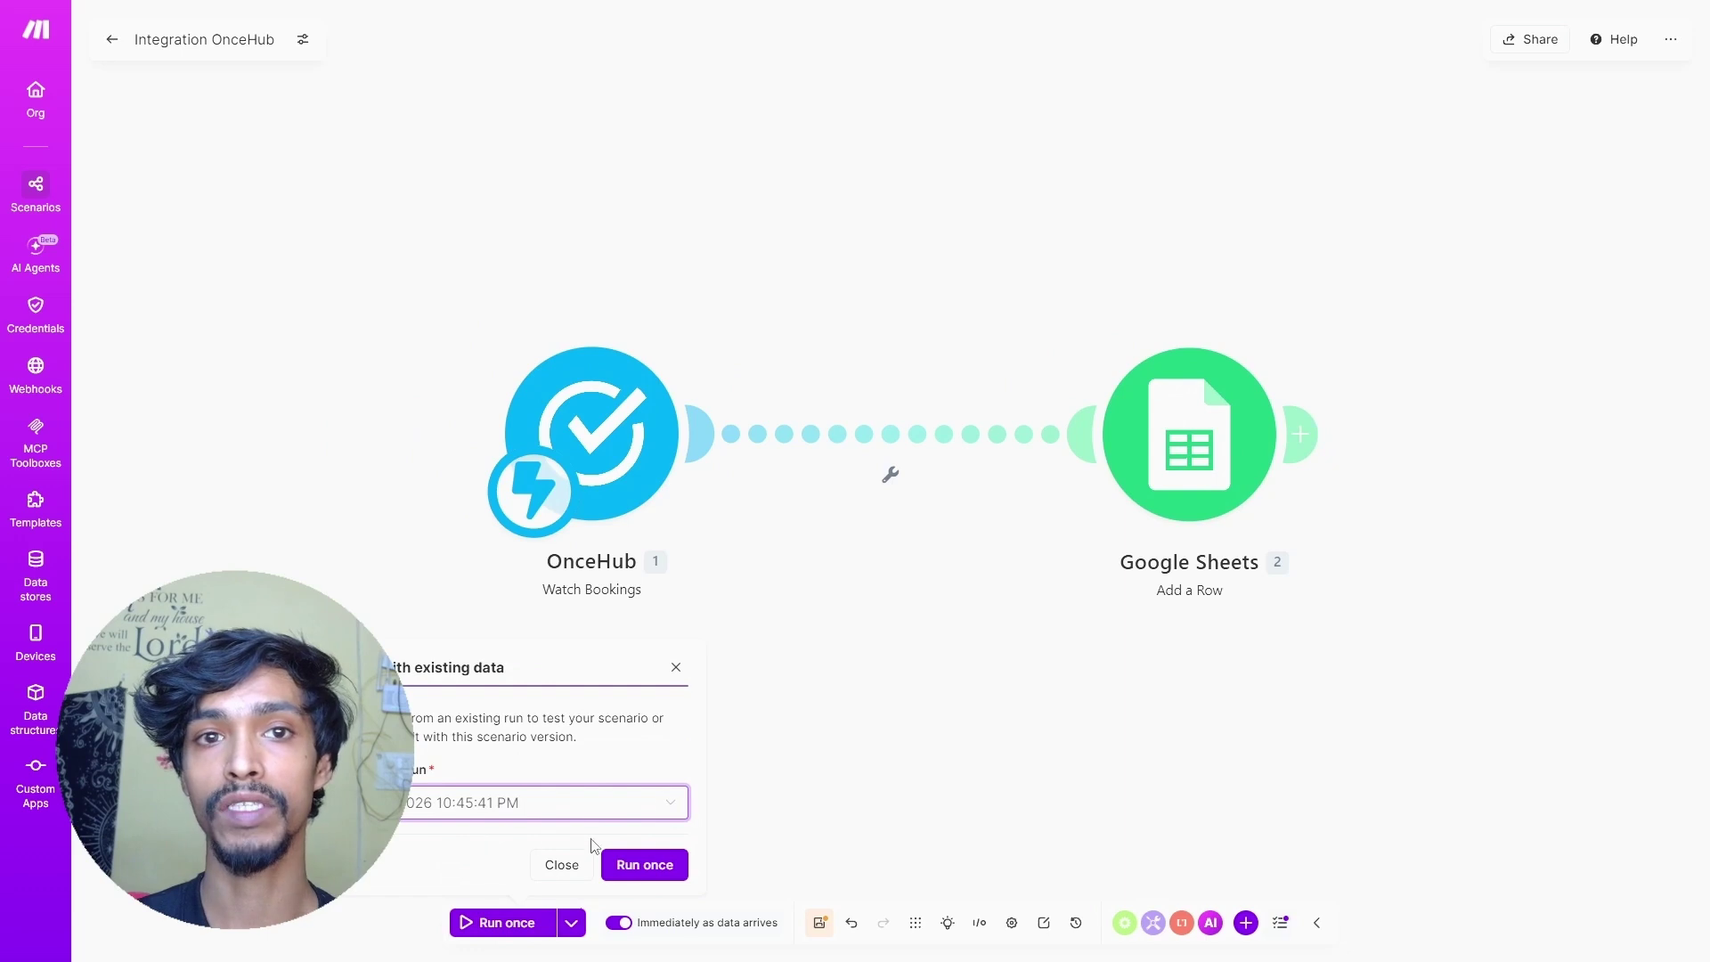
click(641, 865)
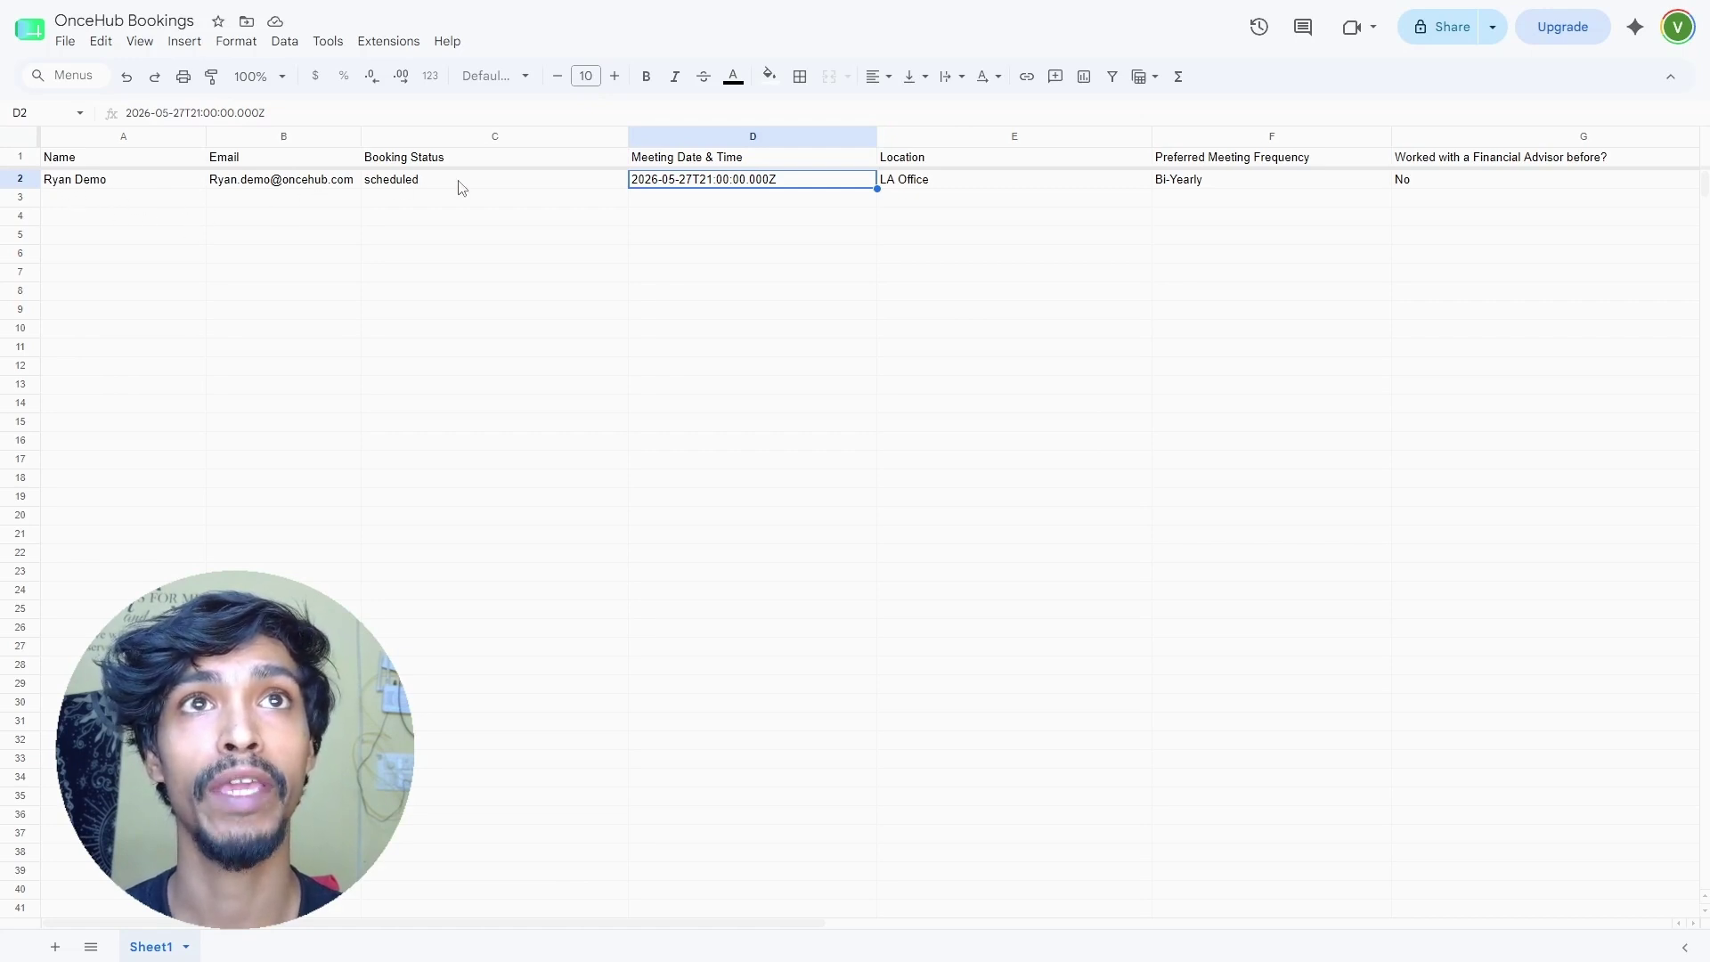
- Check cell D2 of the OnceHub Bookings sheet, showing 2026-05-27T21:00:00.000Z
click(676, 238)
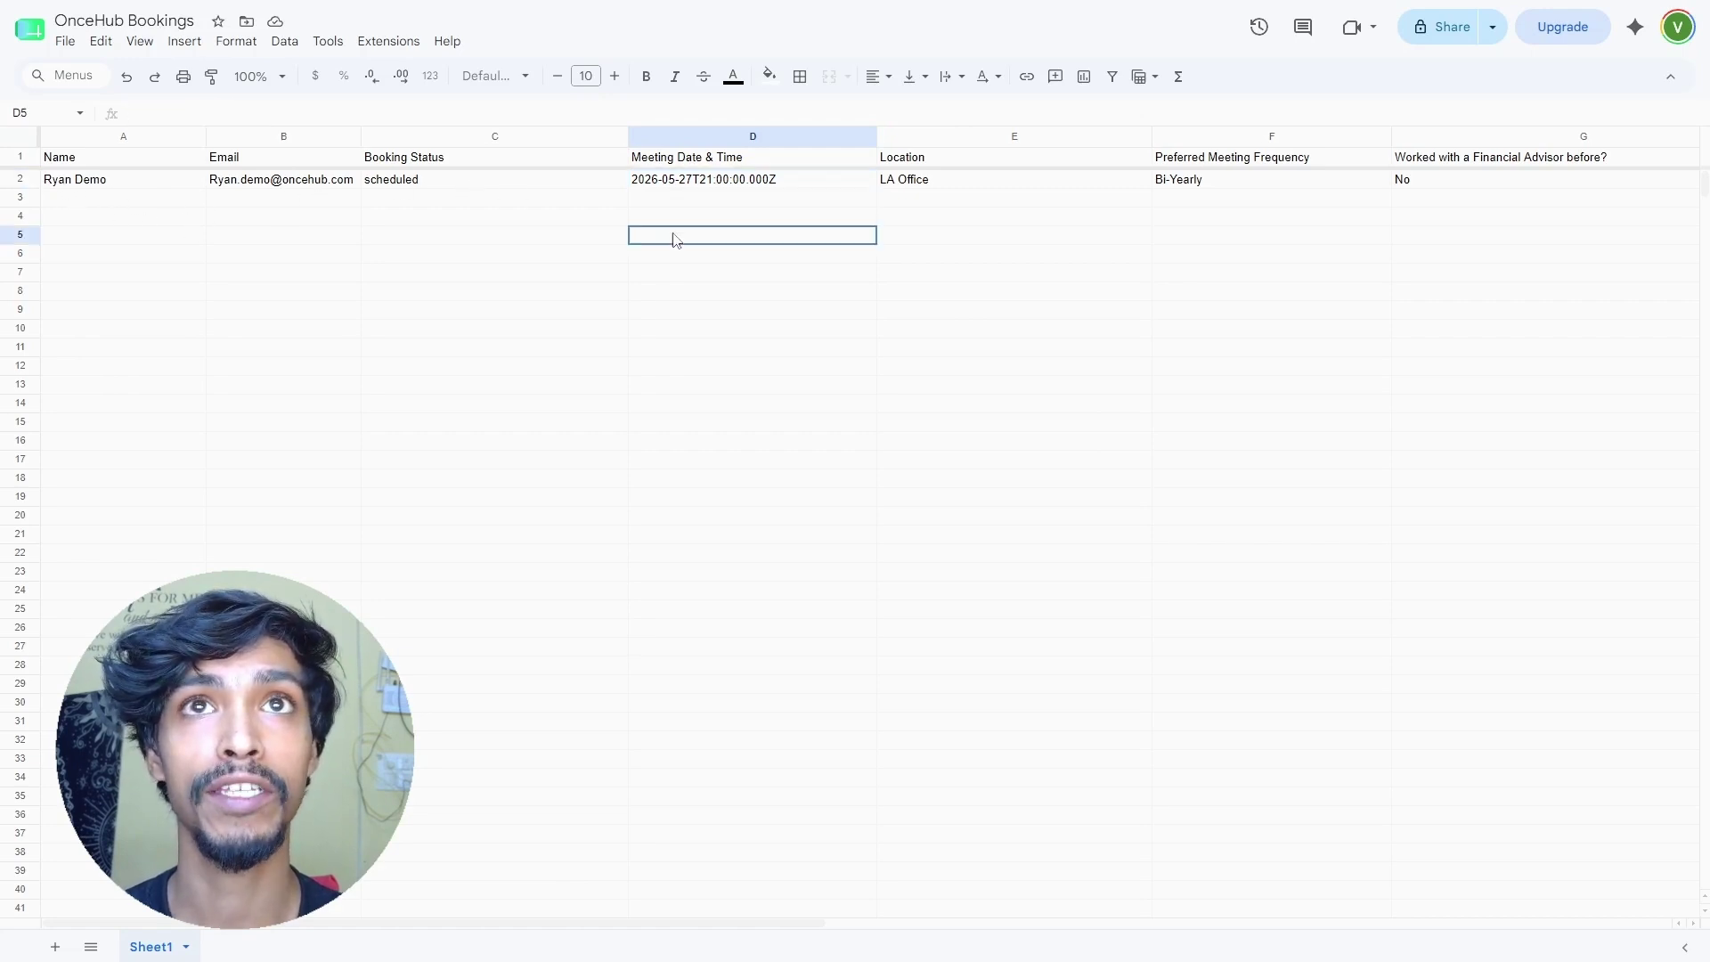
click(694, 183)
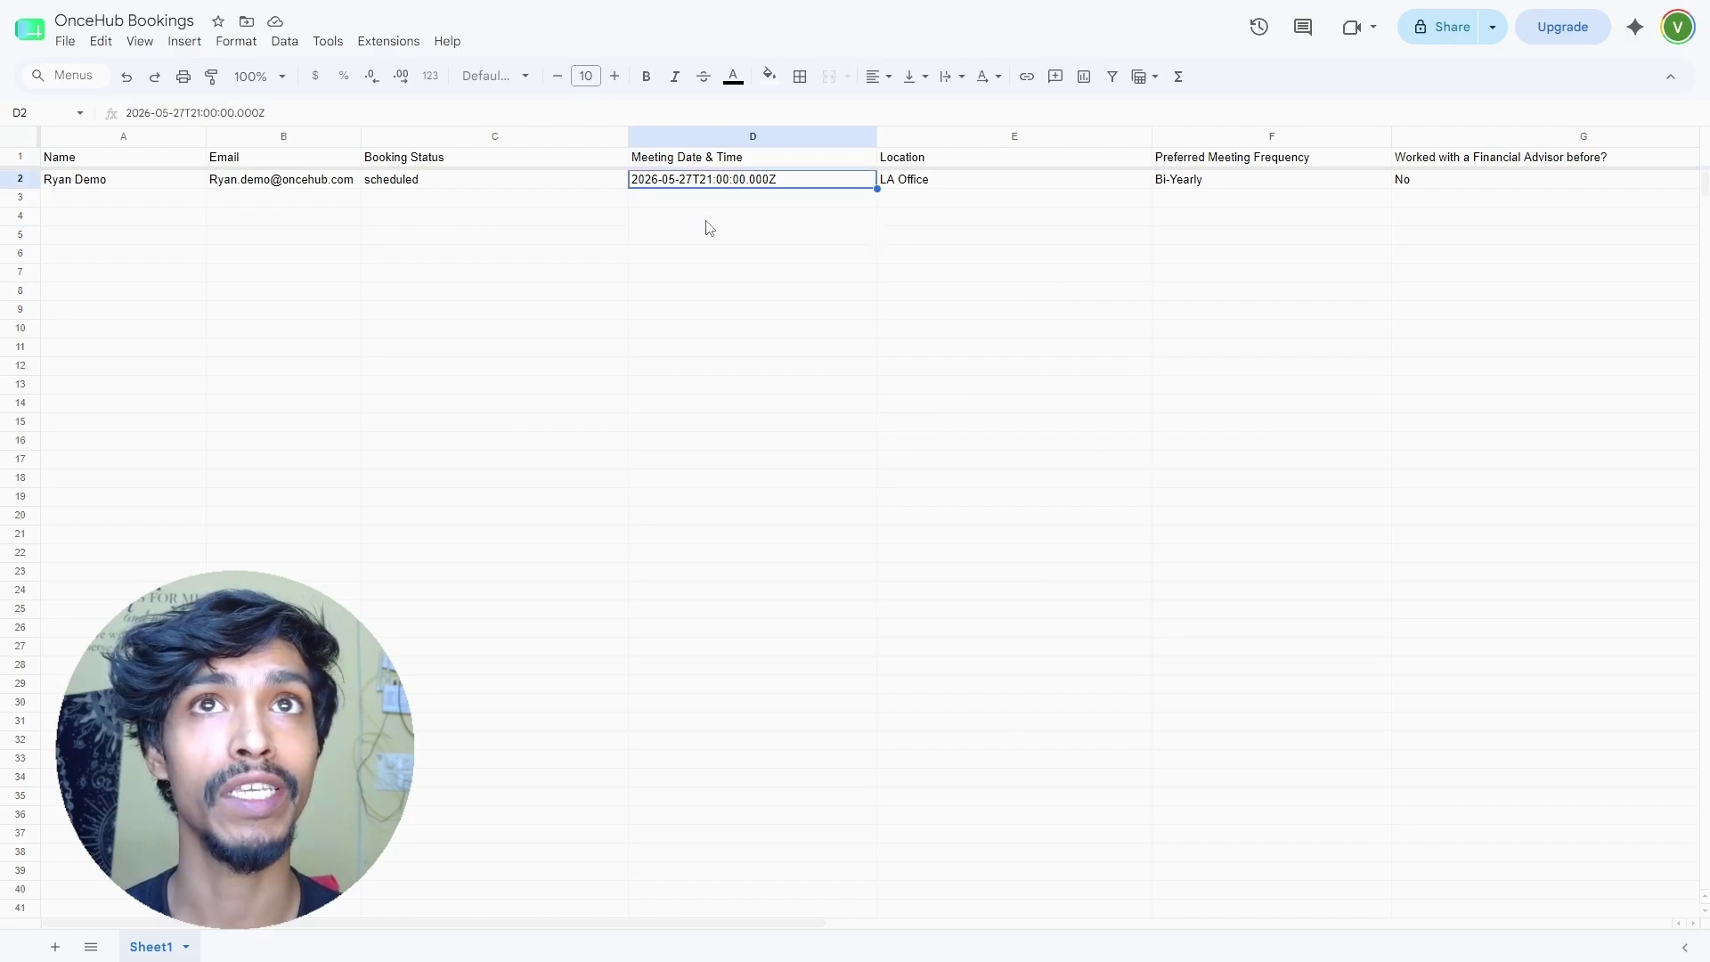